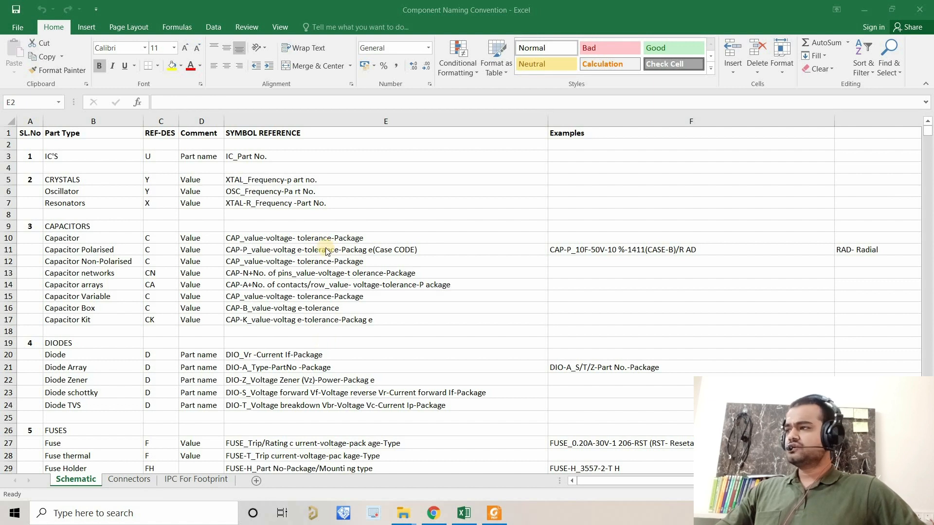
Examine the connector naming conventions on the Connectors sheet, including the Berg strip example in cell F4
left_click(137, 323)
left_click(127, 481)
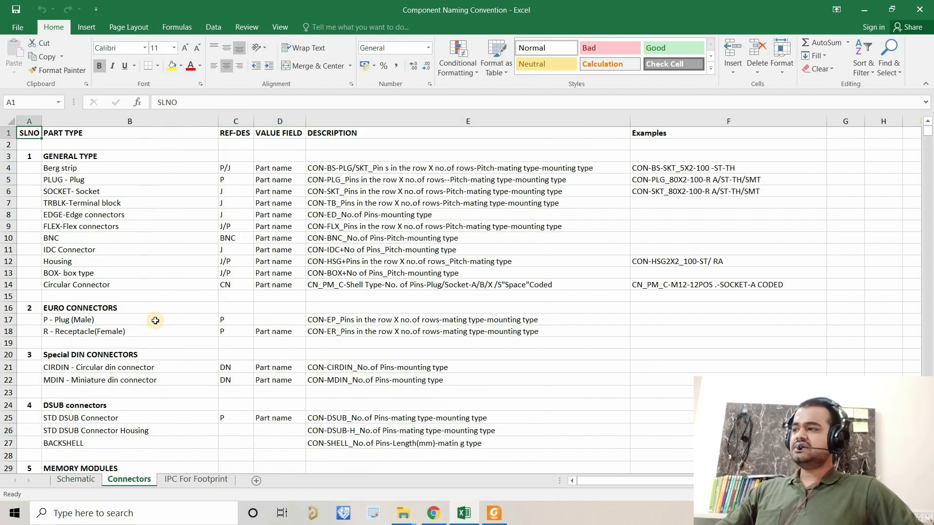
scroll(156, 321, "down", 10)
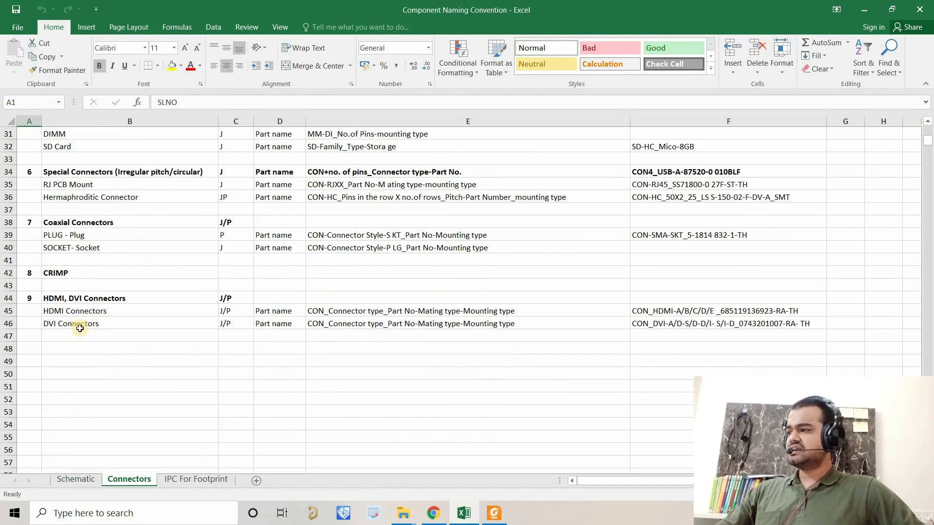
scroll(101, 285, "up", 10)
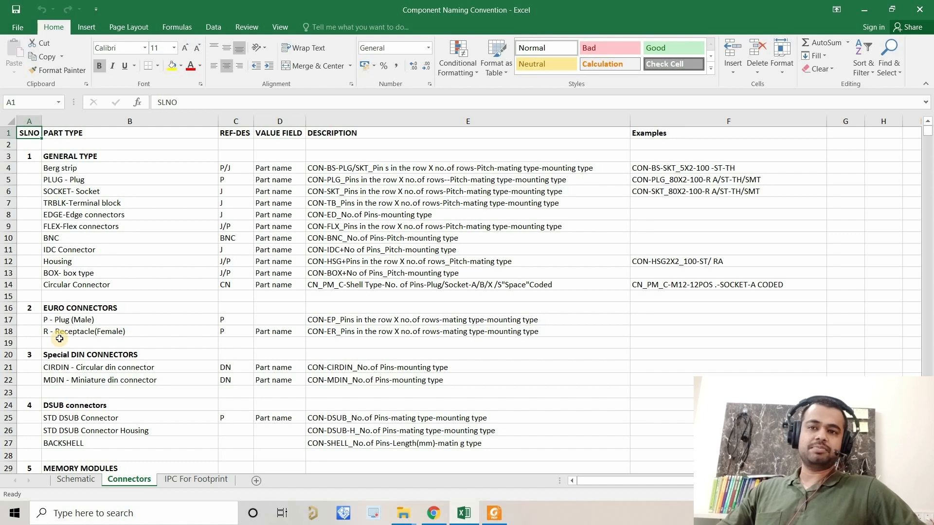
scroll(59, 339, "down", 3)
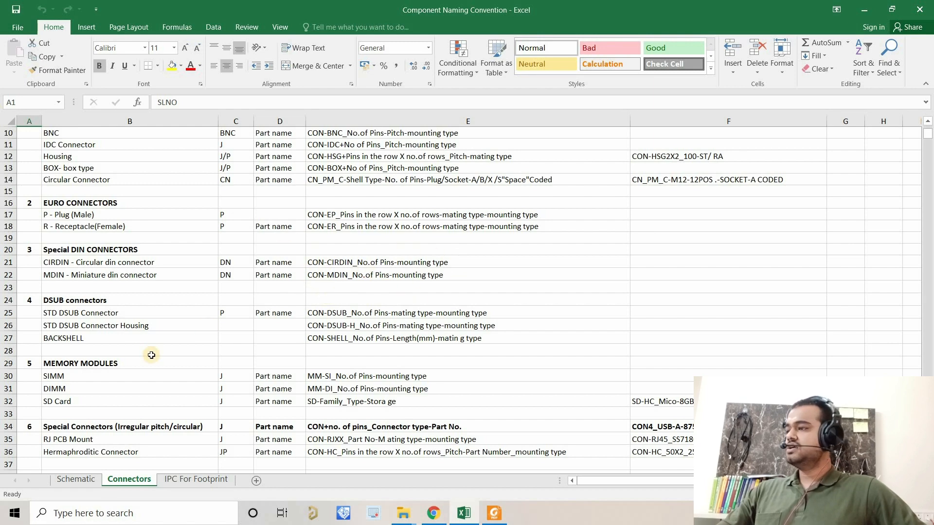
scroll(151, 355, "down", 6)
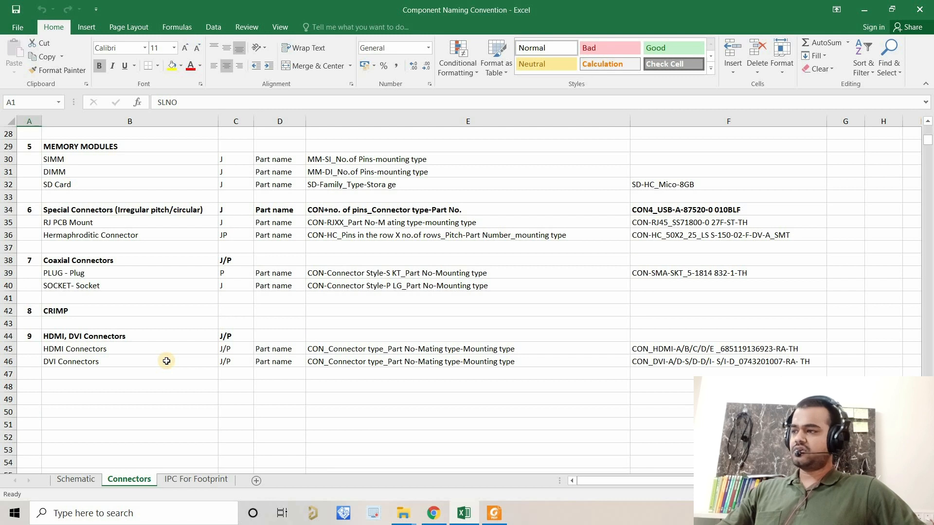
scroll(104, 358, "up", 1)
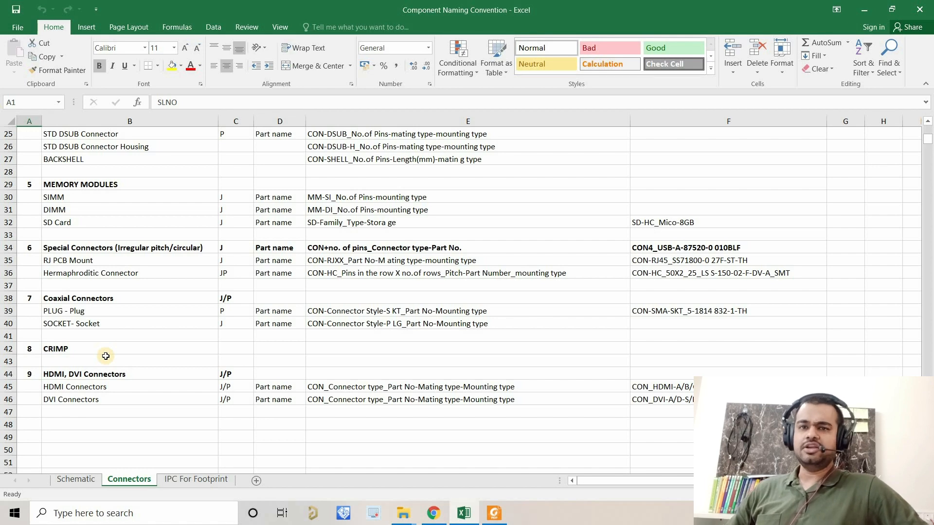
scroll(170, 284, "up", 3)
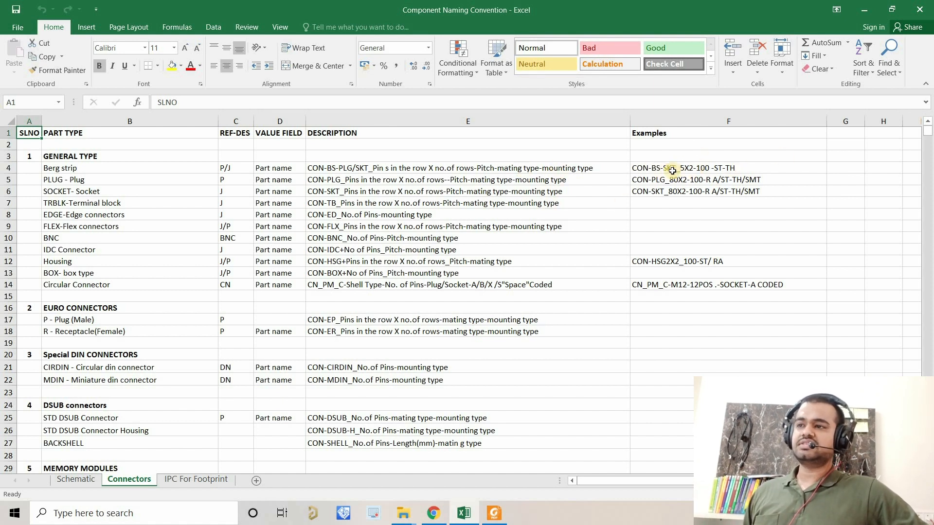
left_click(698, 169)
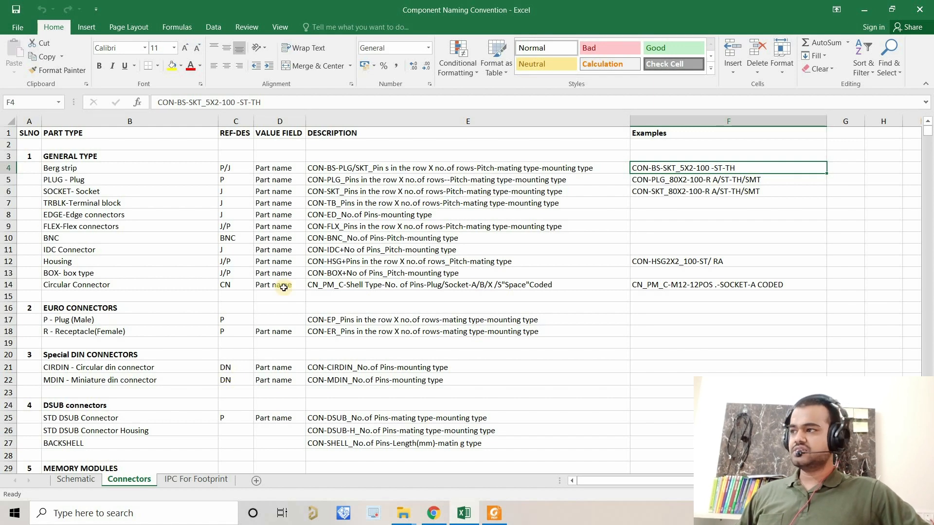
Launch Capture CIS 17.4 with the OrCAD PCB Designer Professional w/PSpice and CIS suite
left_click(196, 520)
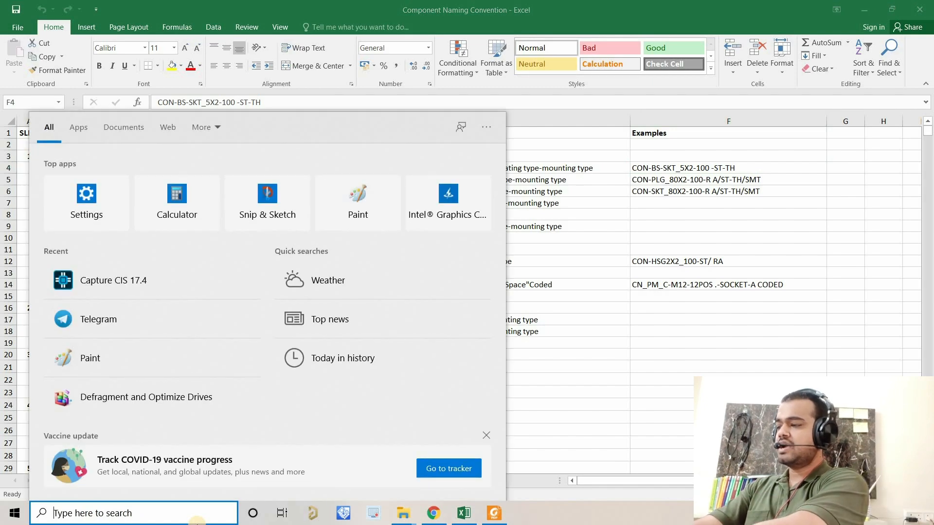
type("capture")
key("Return")
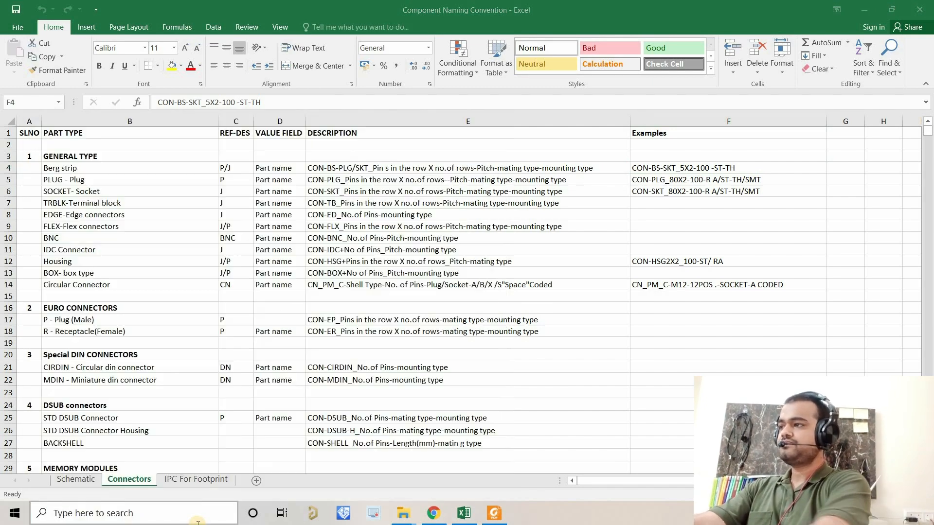
left_click(446, 246)
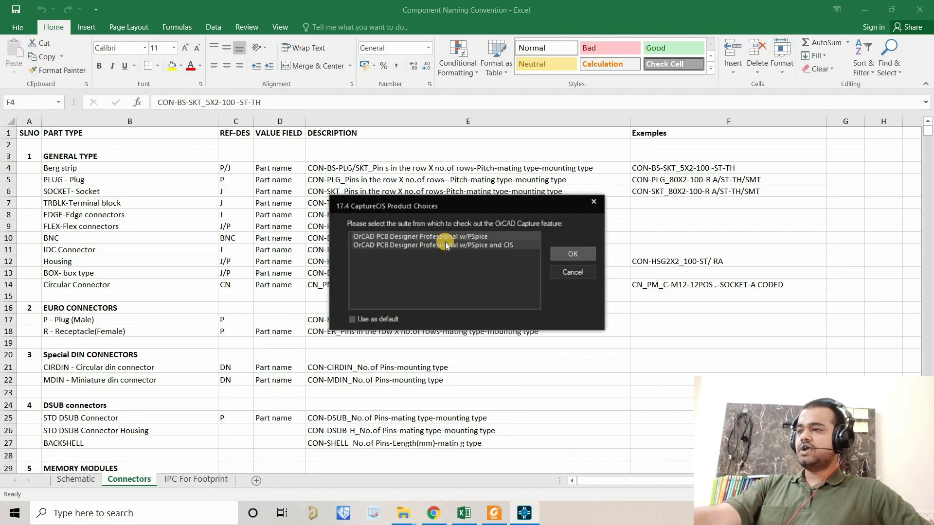
left_click(565, 255)
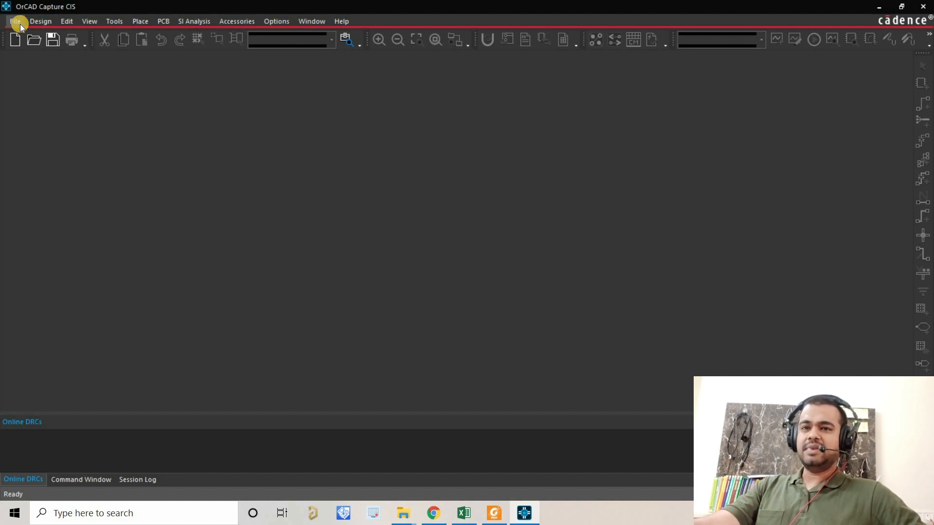
Start a new project and set its location to the Desktop
left_click(20, 24)
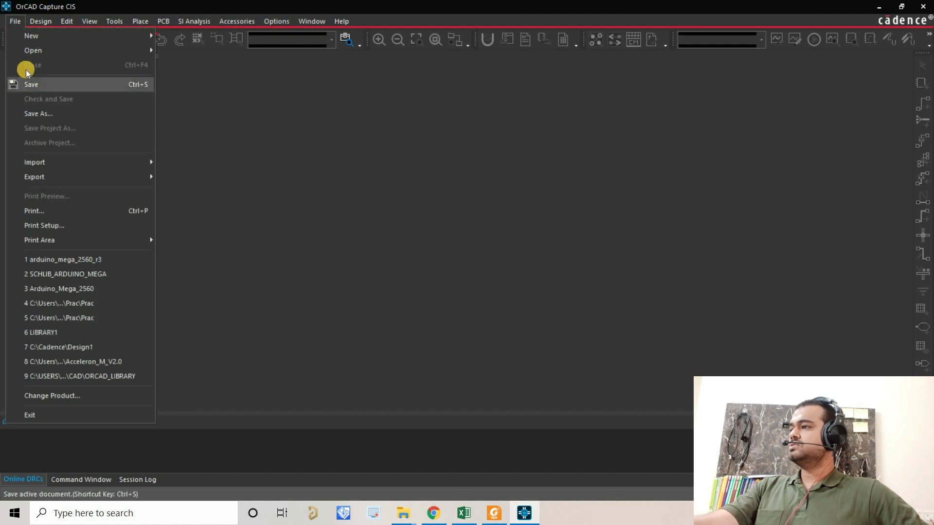
mouse_move(38, 36)
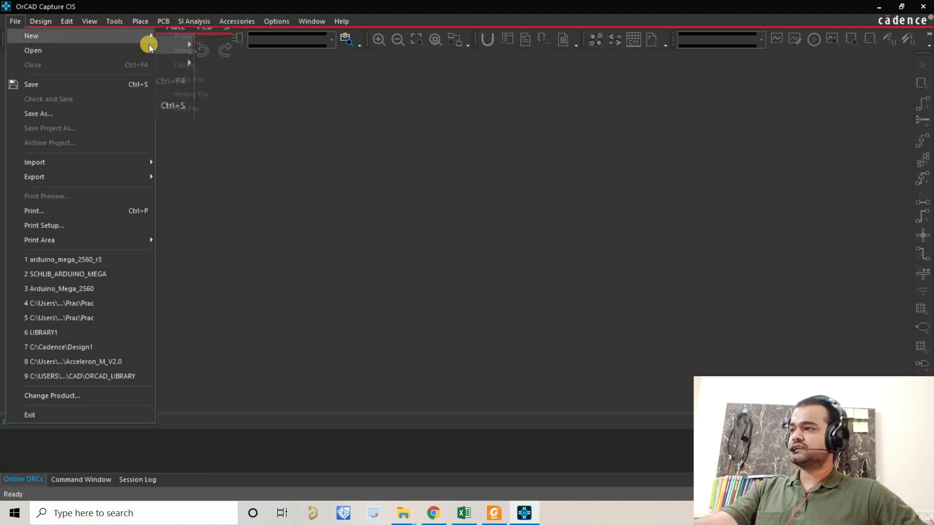
left_click(195, 37)
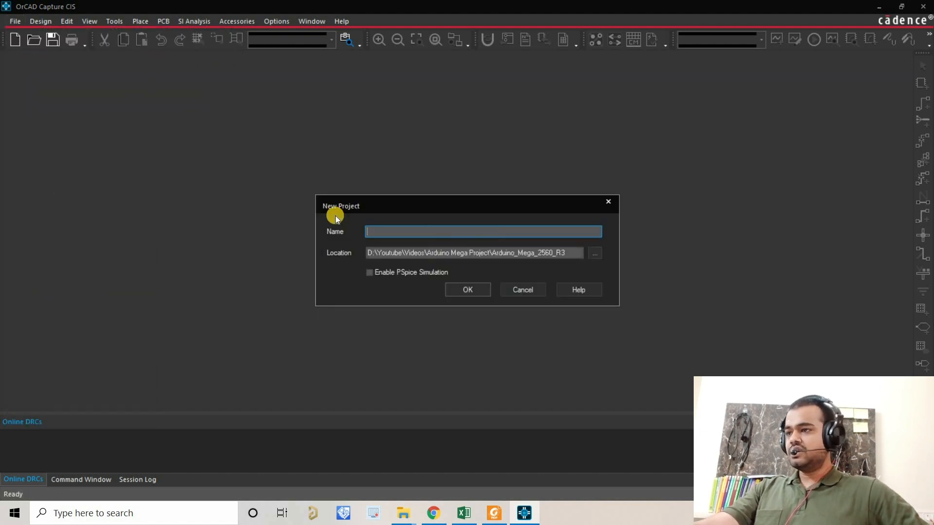
left_click(600, 258)
scroll(378, 300, "up", 2)
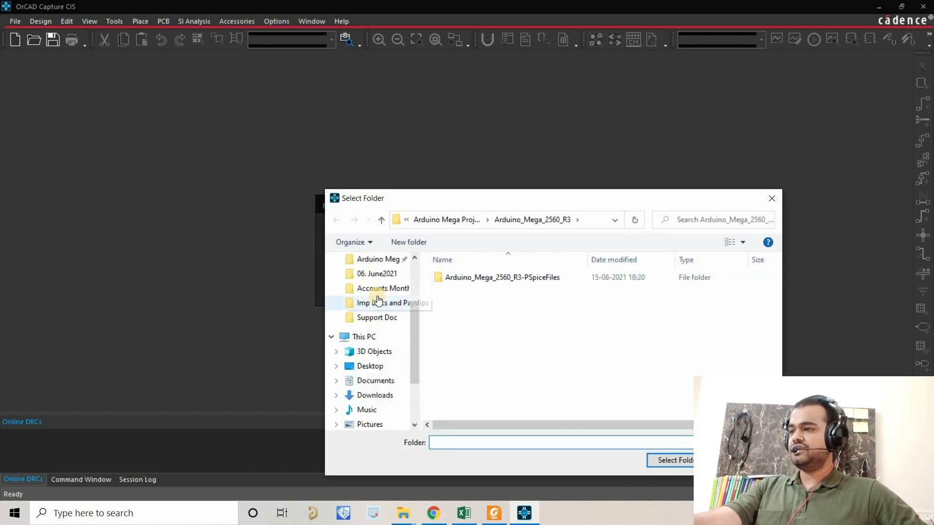
scroll(378, 300, "up", 3)
left_click(369, 283)
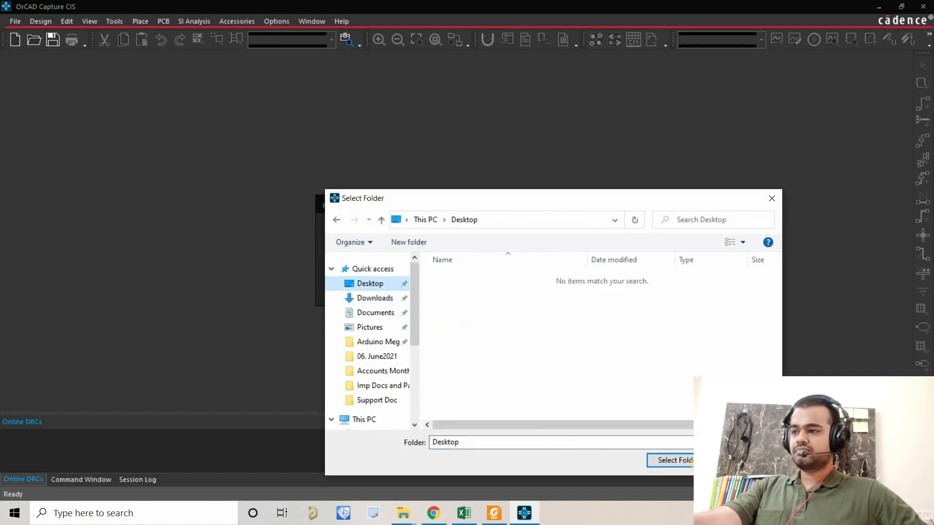
left_click(671, 461)
left_click(421, 233)
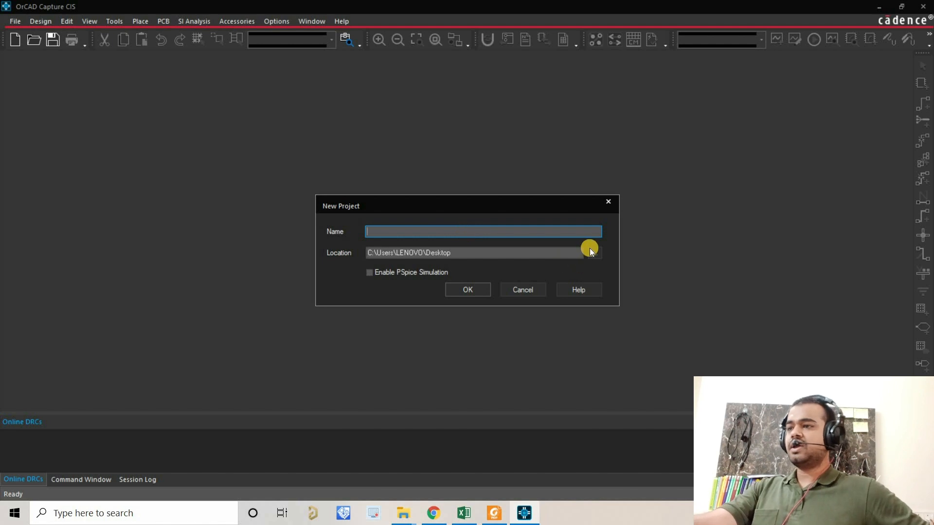
Create a folder named "Arduino Mega 2560" on the Desktop and set it as the new project's location
left_click(477, 289)
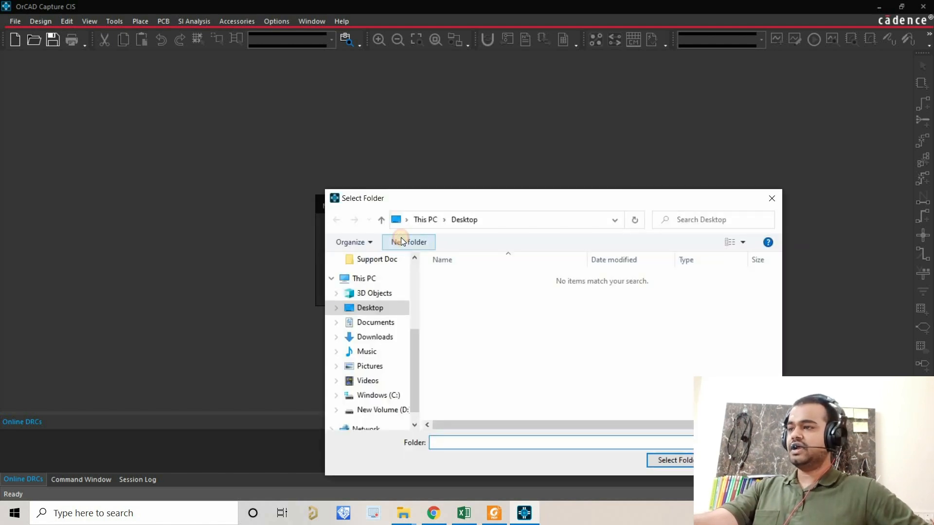
left_click(401, 240)
type("A")
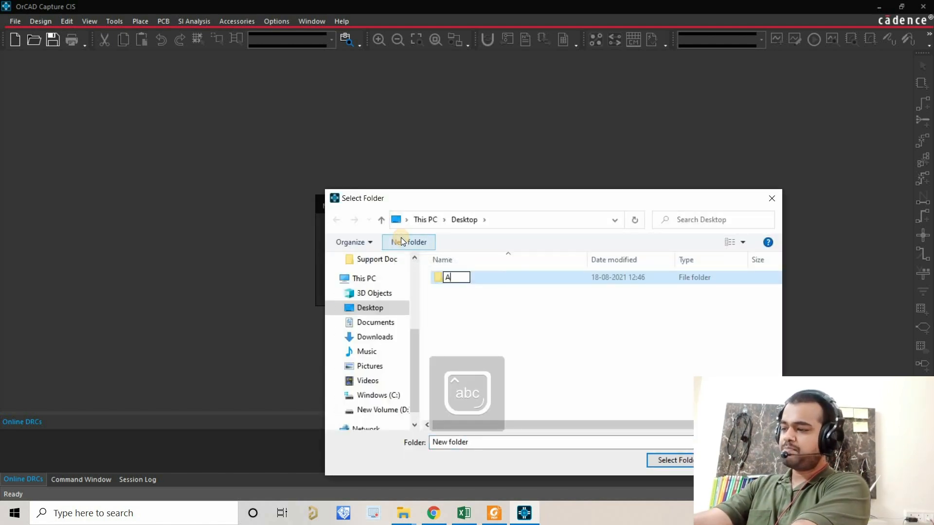
type("rduino ")
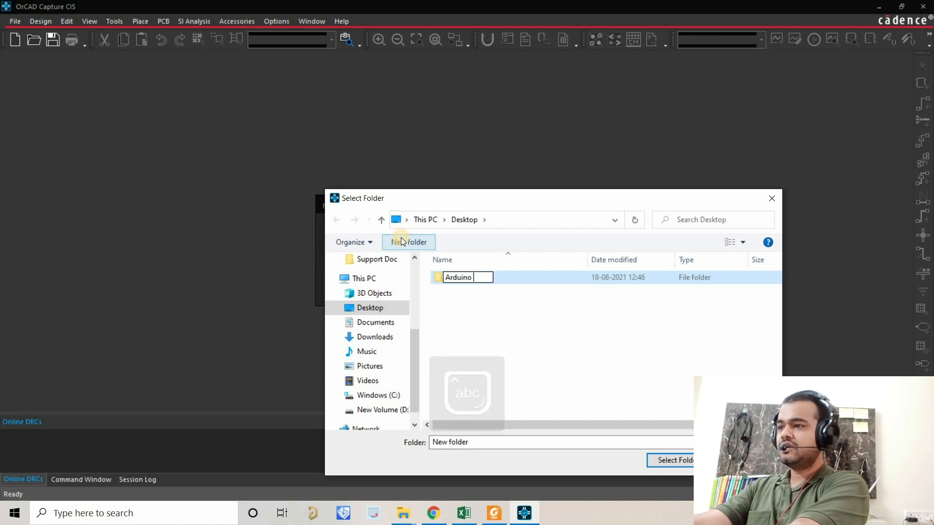
type("Mega ")
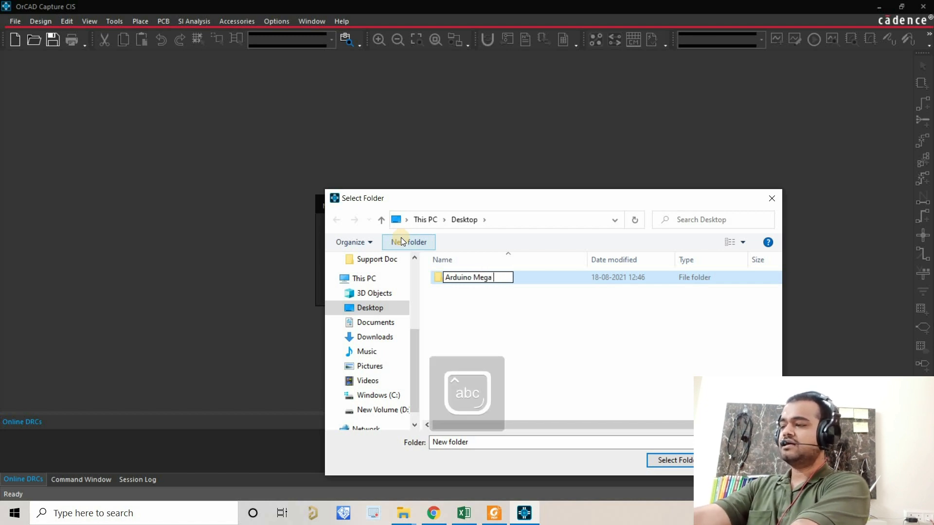
type("2560")
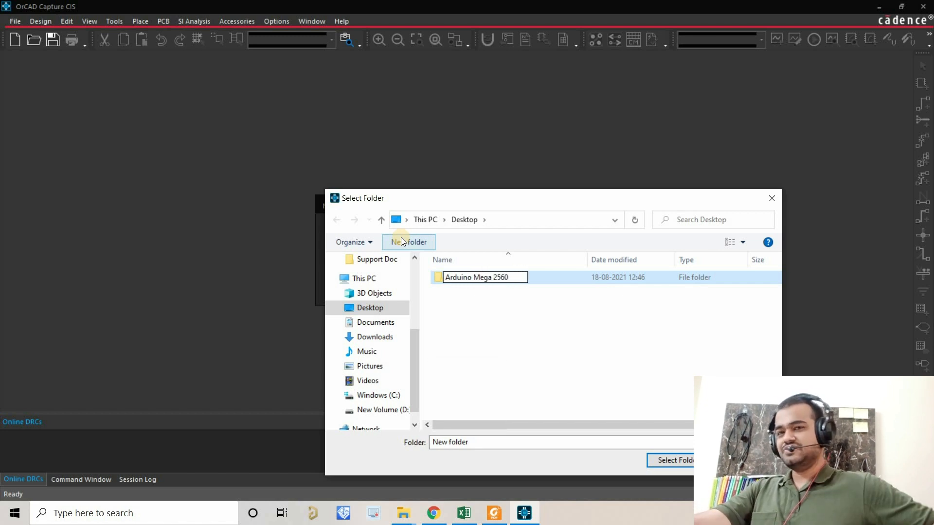
left_click(512, 335)
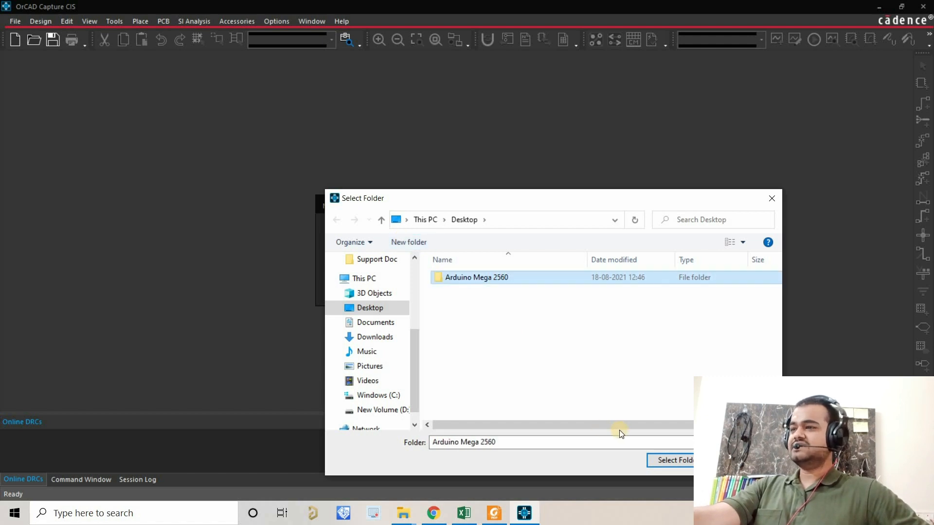
double_click(482, 276)
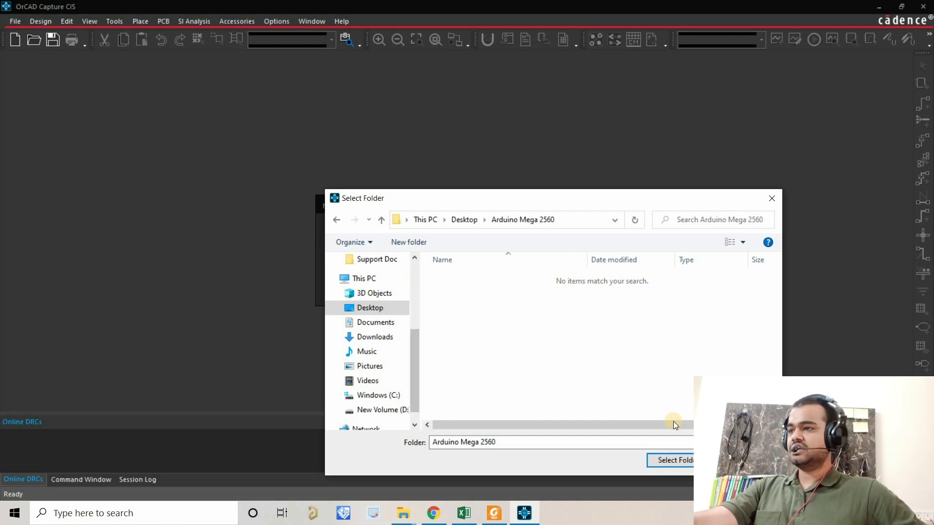
left_click(670, 464)
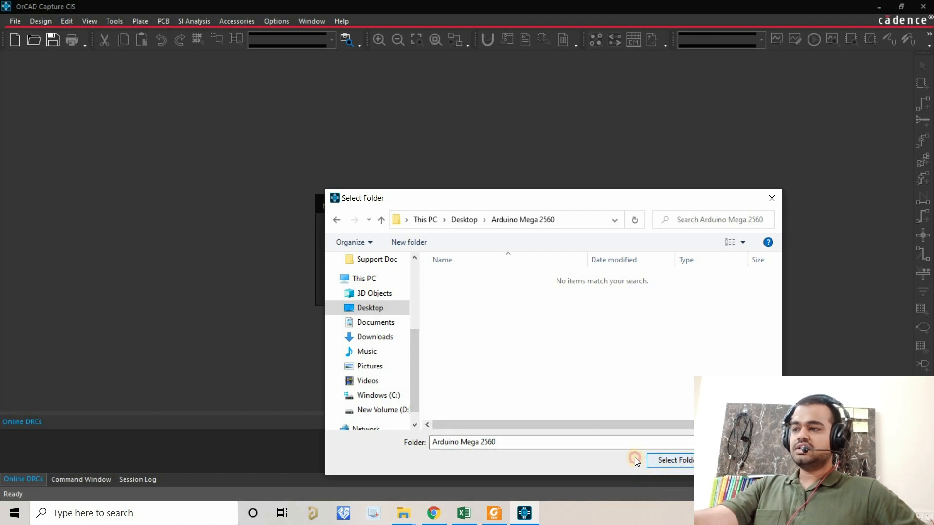
Name the new project Arduino_Mega_2560 and create it without PSpice simulation
left_click(380, 234)
type("Ard")
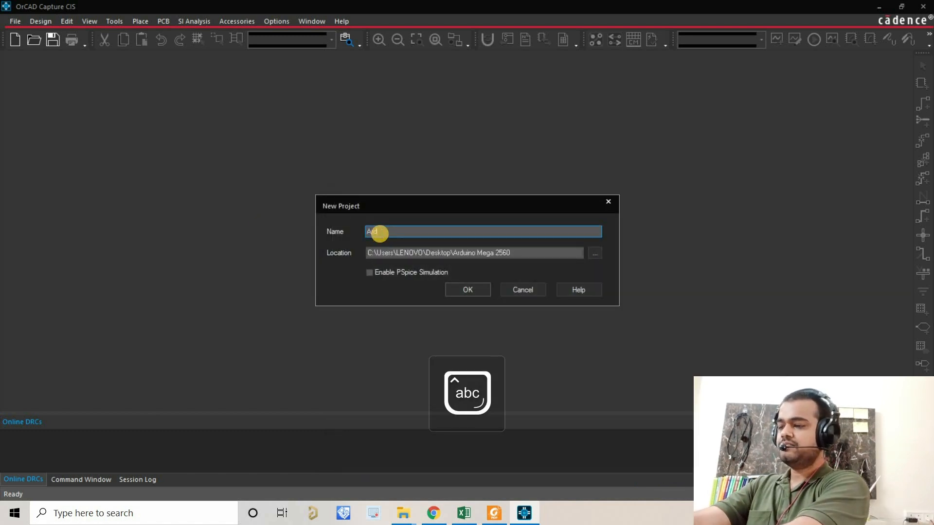
type("uino_")
key("Caps_Lock")
type("M")
key("Caps_Lock")
type("ega_")
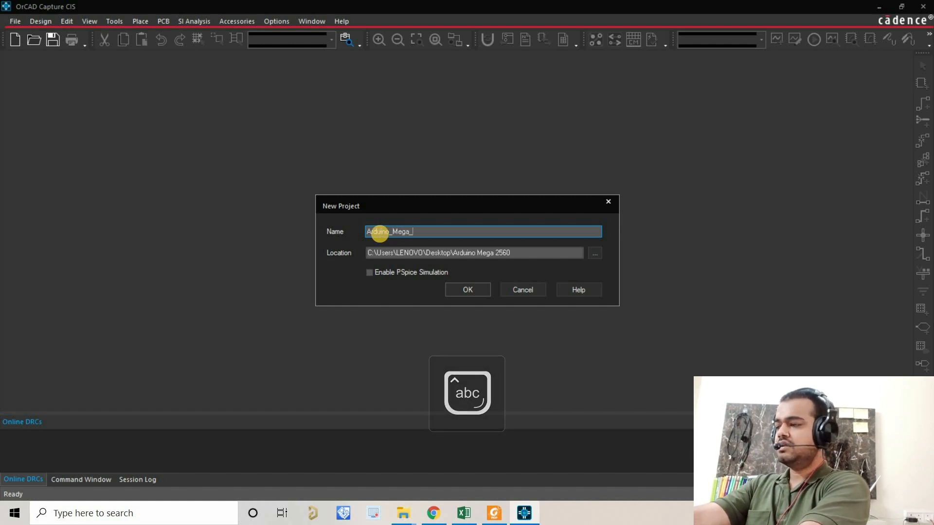
type("2560")
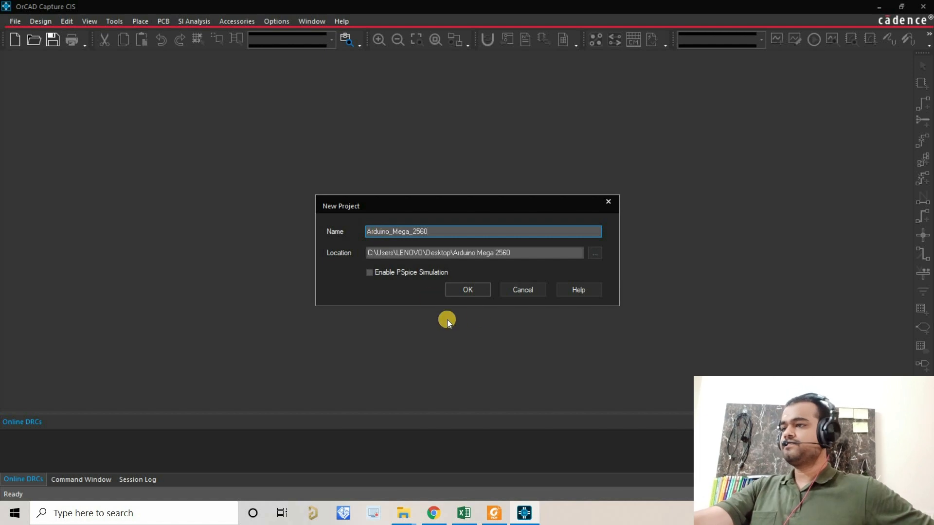
left_click(478, 292)
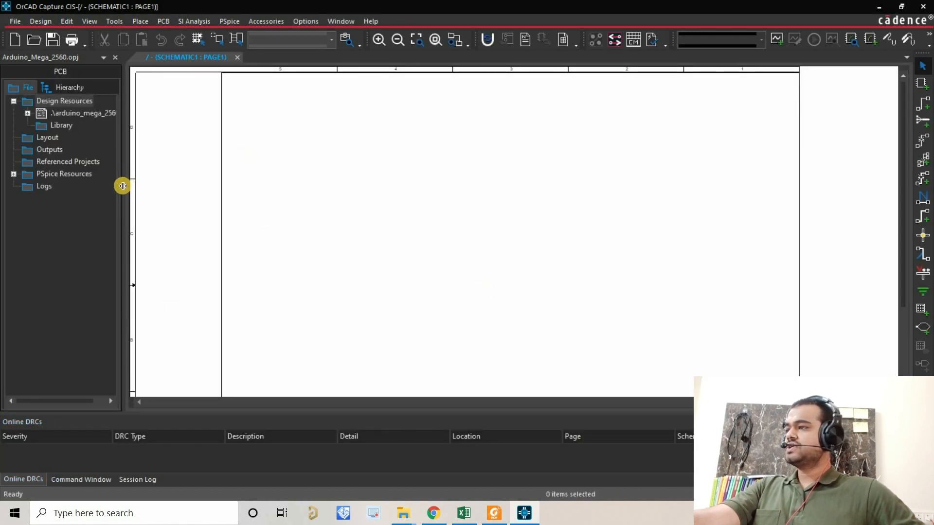
Widen the project panel and create a new library in the existing Arduino_Mega_2560 project
left_click_drag(141, 191, 220, 200)
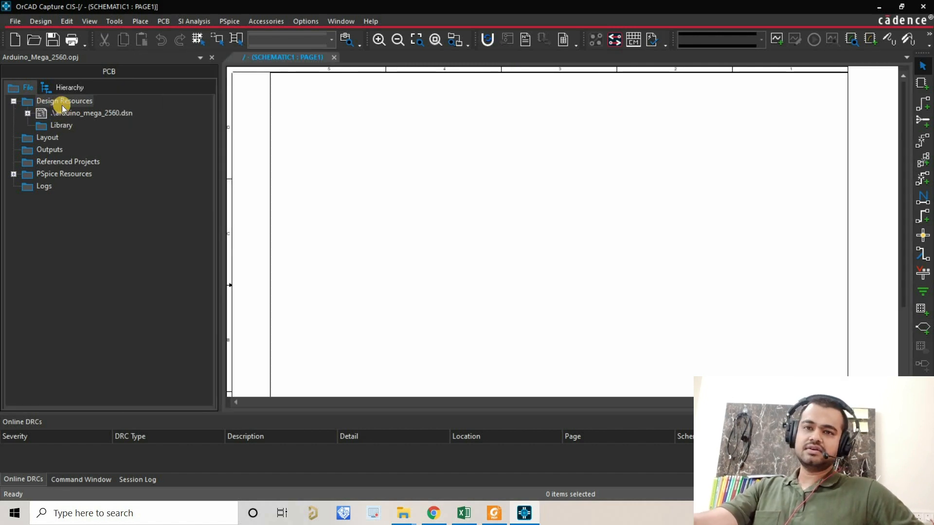
left_click(15, 22)
mouse_move(74, 37)
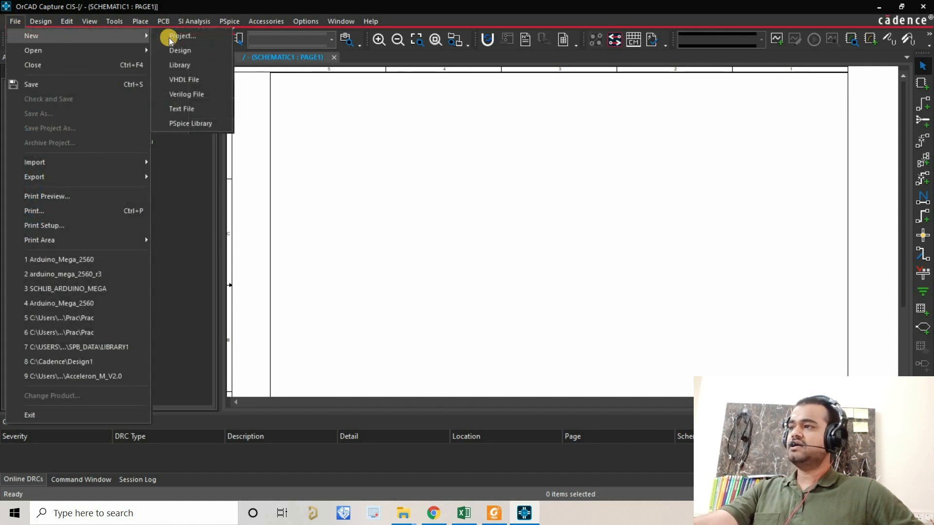
left_click(176, 65)
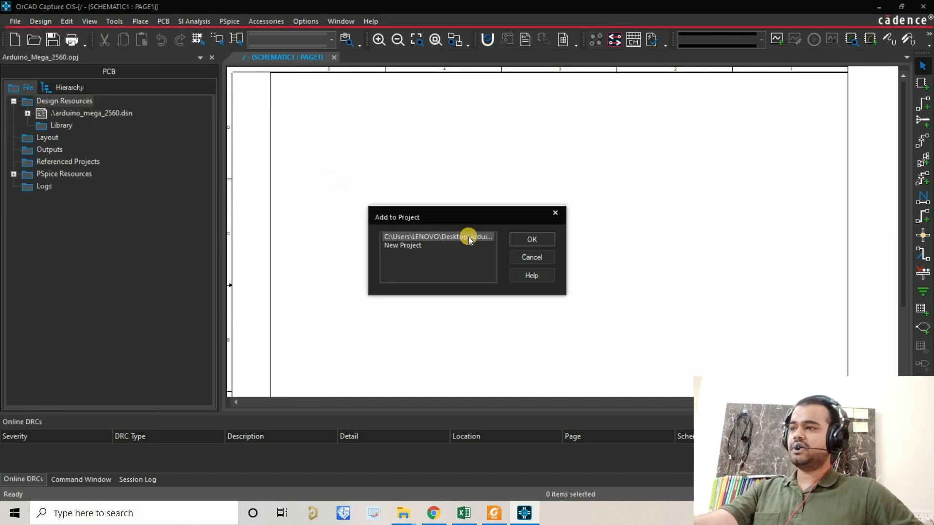
left_click(408, 248)
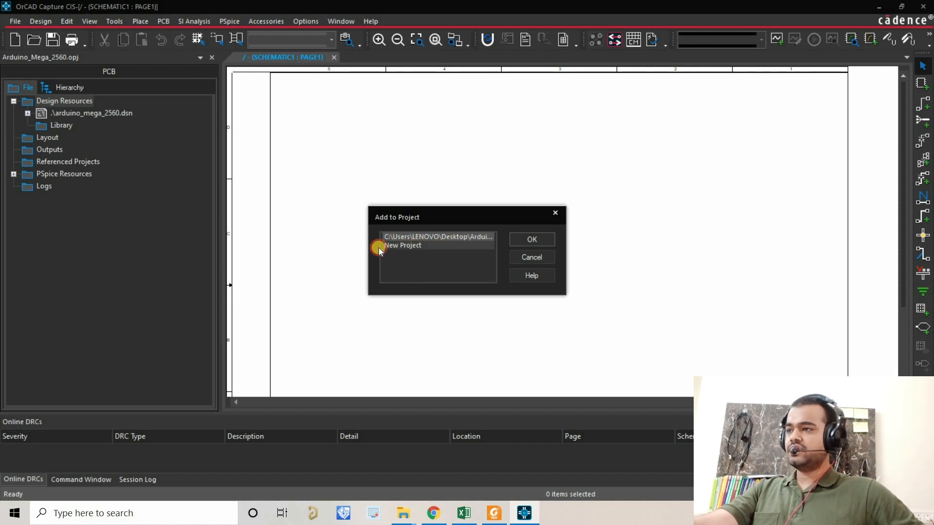
left_click(421, 244)
left_click(422, 238)
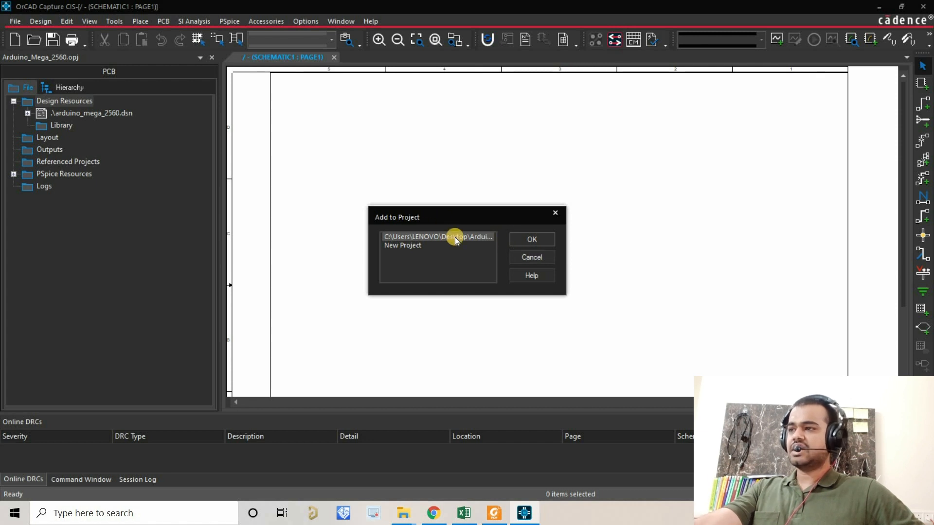
key("Return")
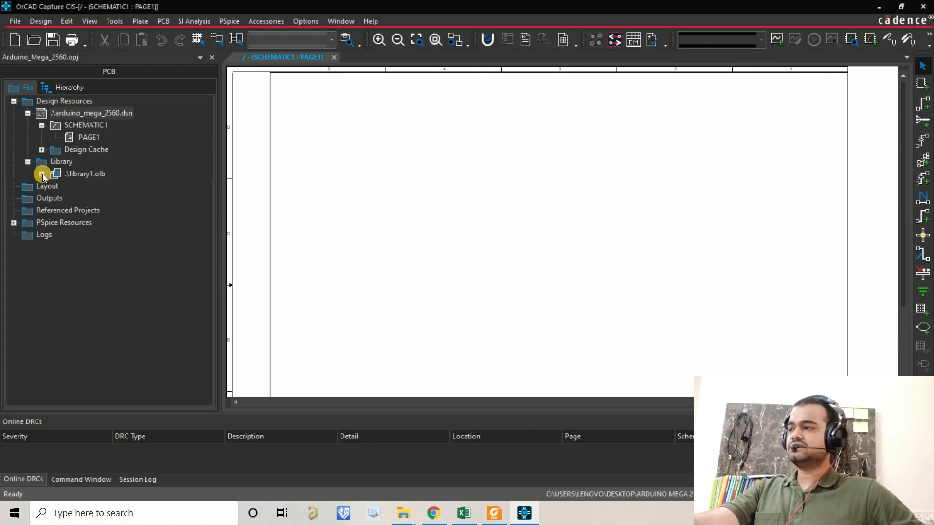
Save library1.olb as Arduino_Mega_2560 in the Desktop folder "Arduino Mega 2560"
left_click(97, 175)
right_click(97, 174)
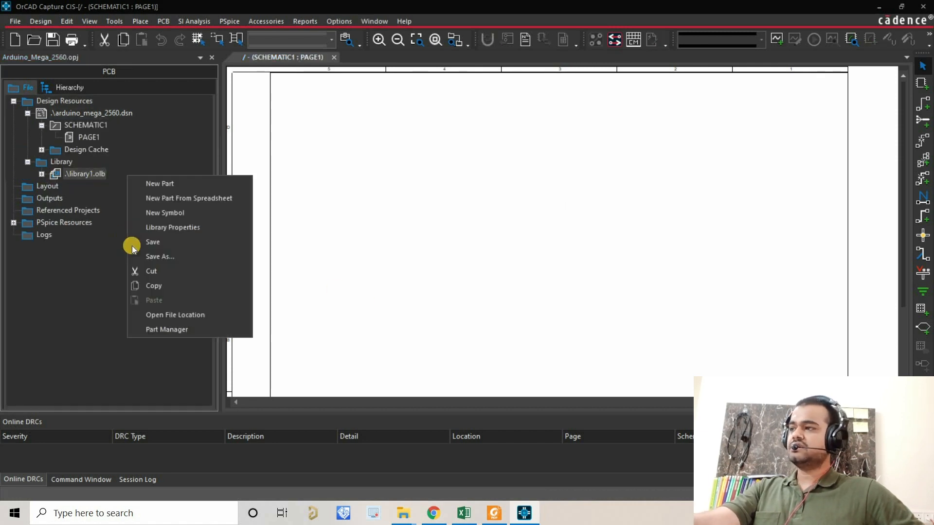
left_click(160, 261)
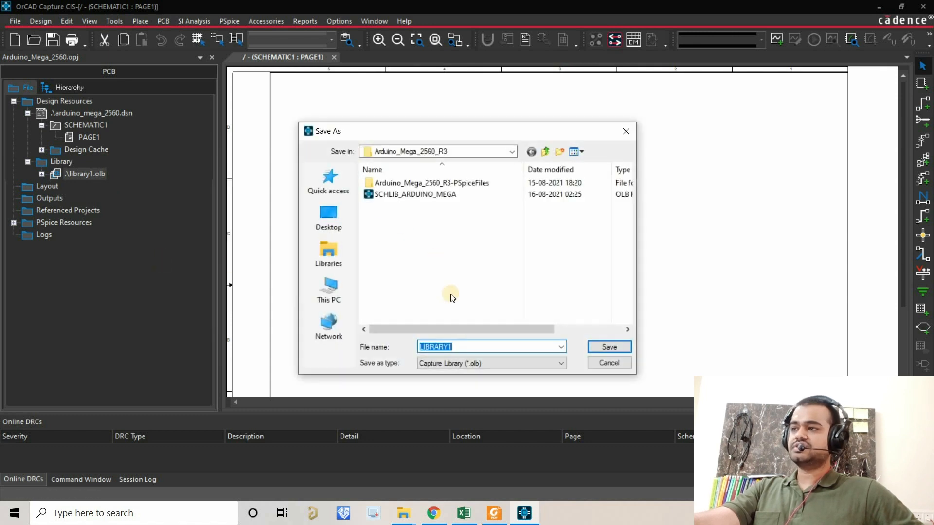
left_click(335, 210)
double_click(417, 242)
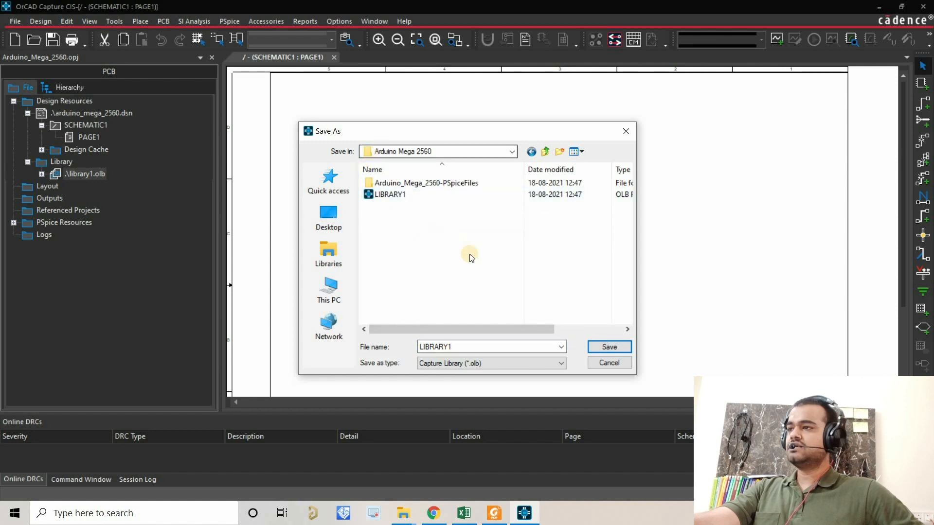
double_click(460, 347)
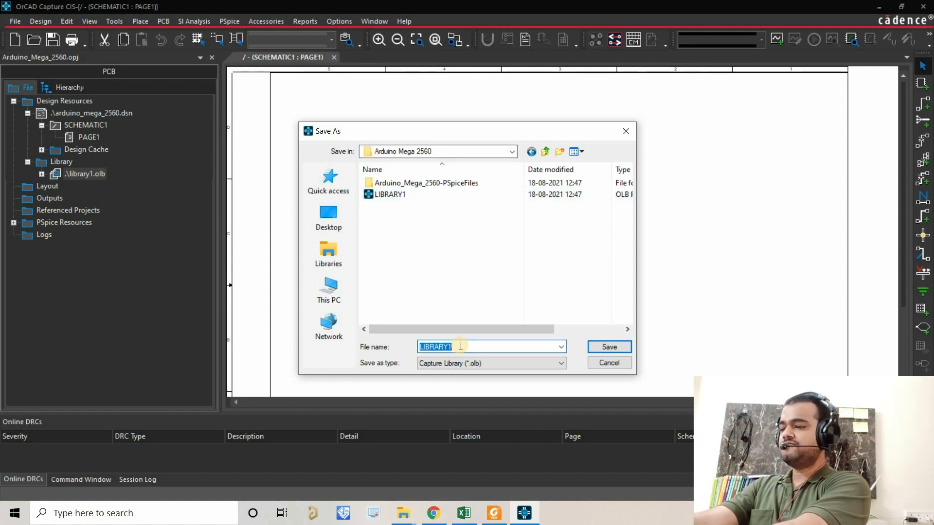
type("Arduino")
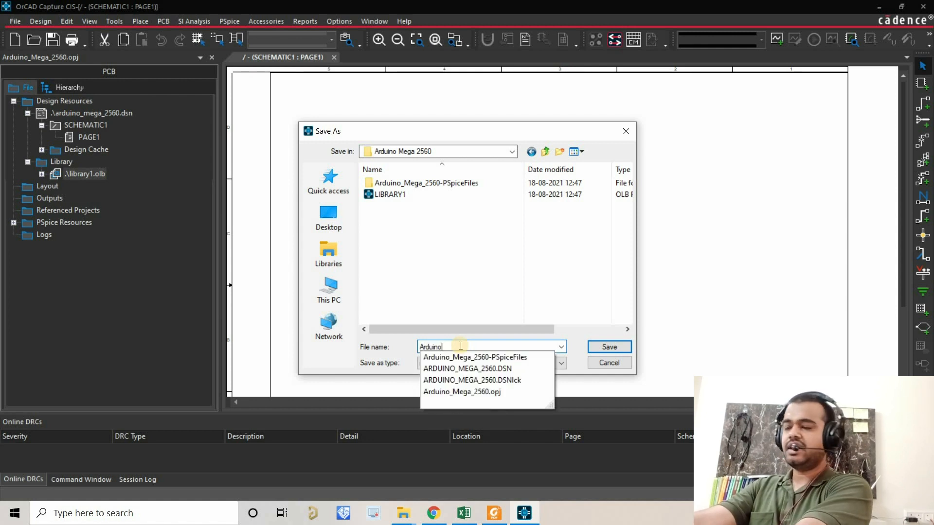
type("_M")
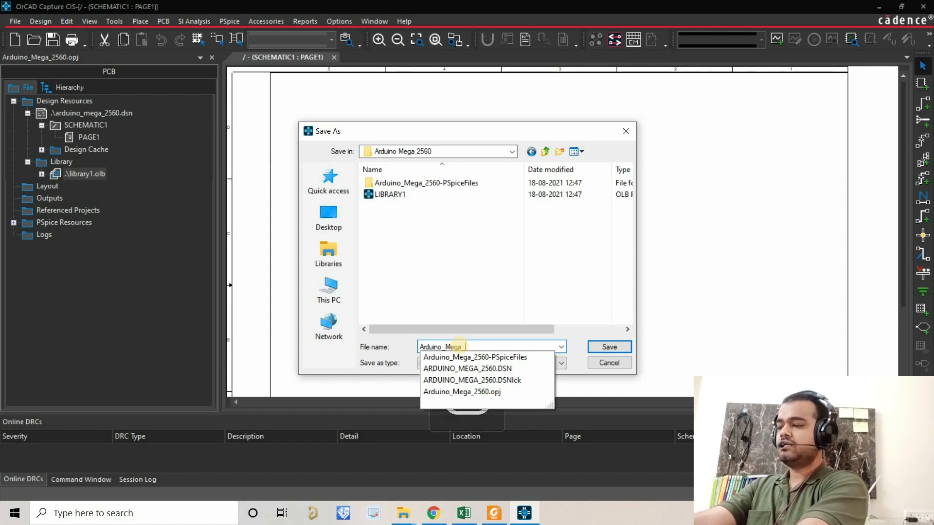
type("ega")
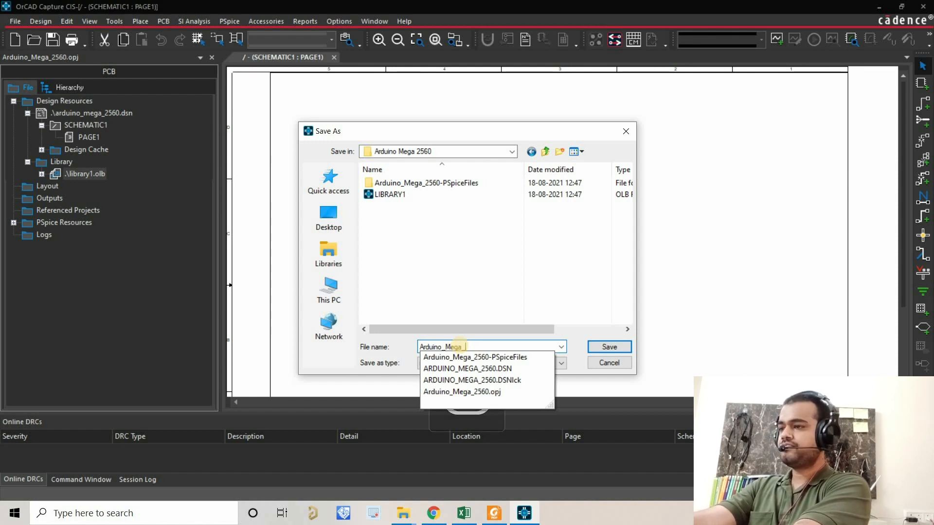
type("_2560")
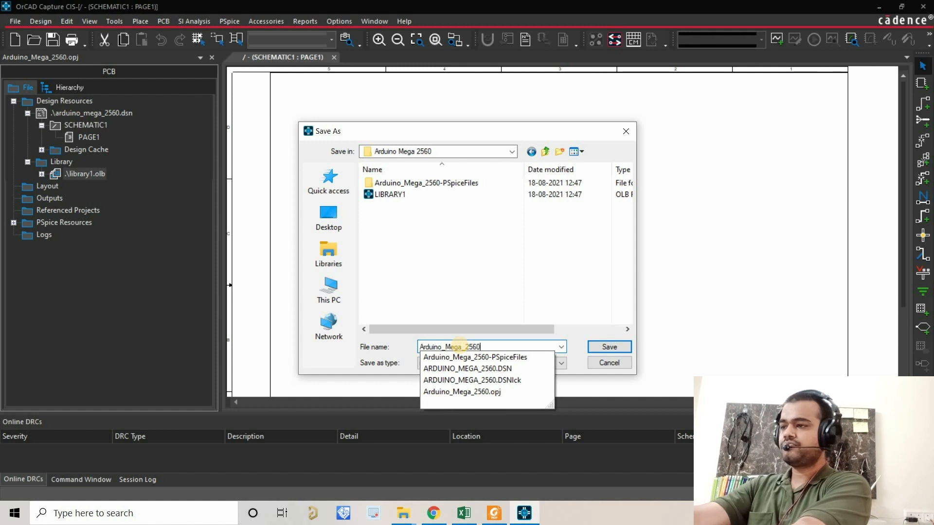
left_click(603, 347)
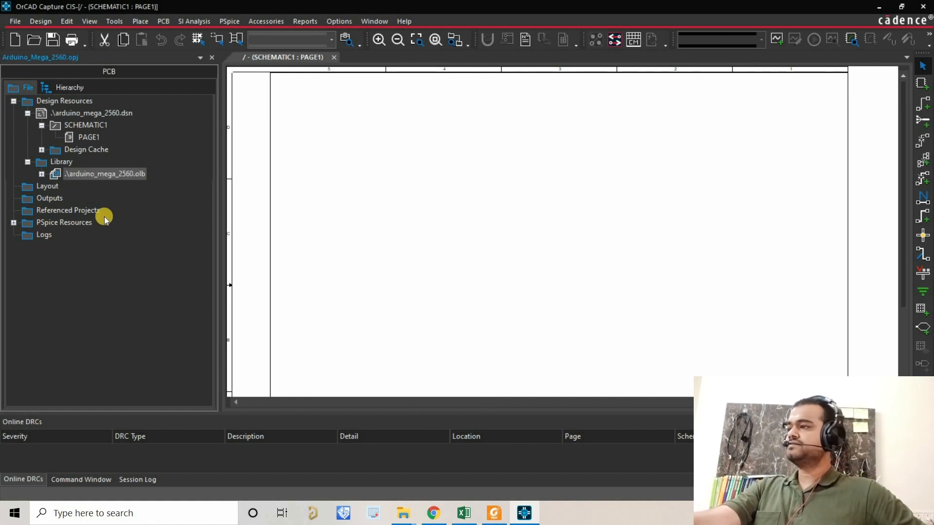
Expand the arduino_mega_2560.olb library and start a new part in it
left_click(40, 175)
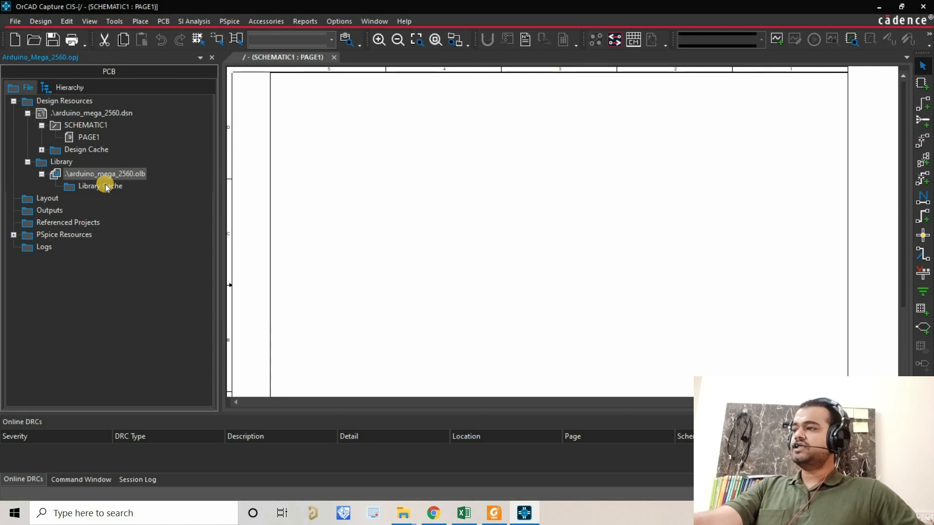
right_click(119, 174)
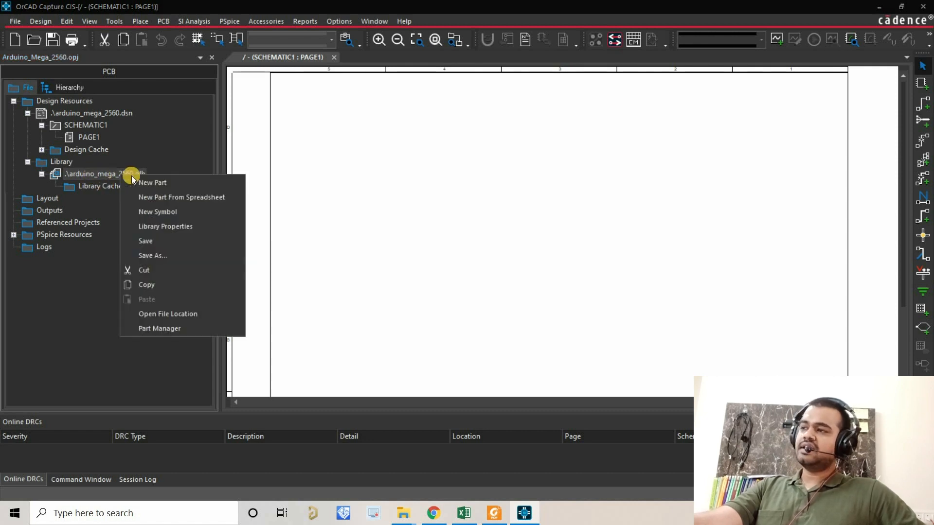
left_click(138, 184)
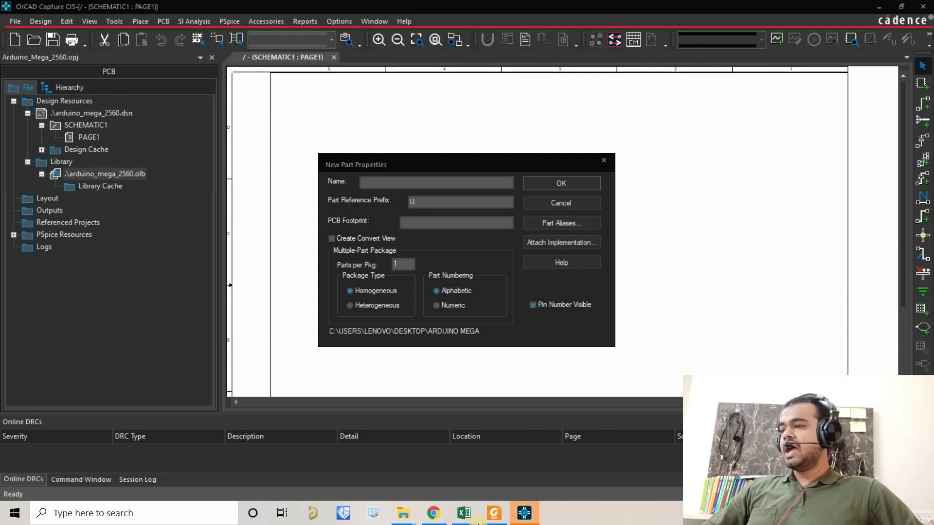
Switch to Excel and check the component list in the BOM and the IC naming rule in the naming convention's Schematic sheet
left_click(466, 514)
left_click(515, 477)
key("ctrl+shift+Right")
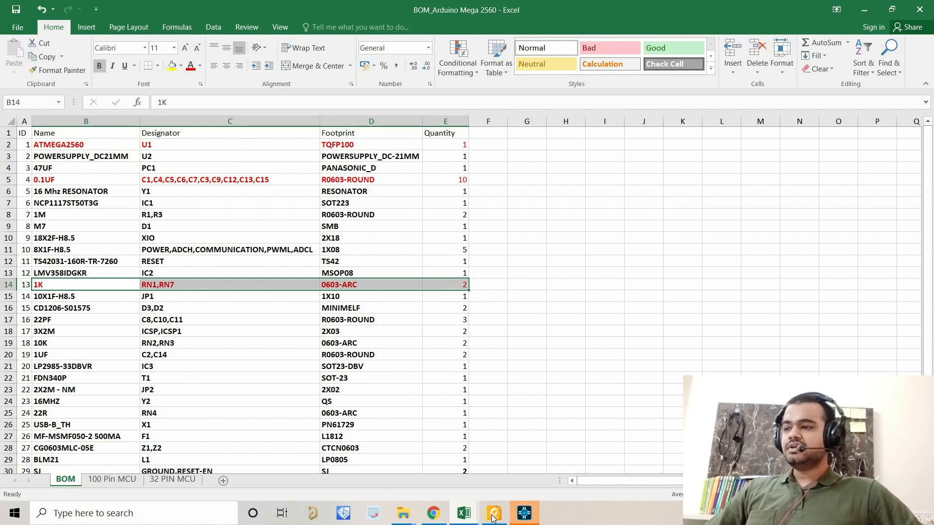
mouse_move(396, 485)
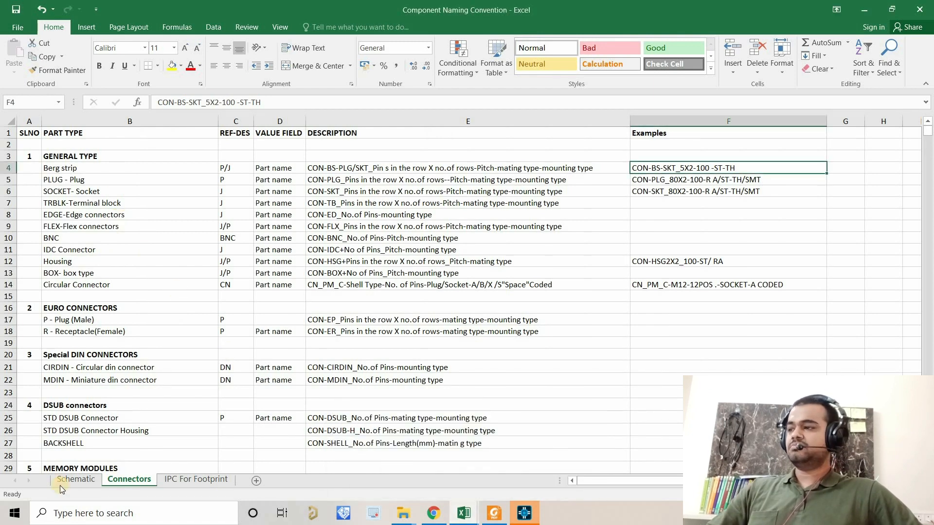
left_click(74, 479)
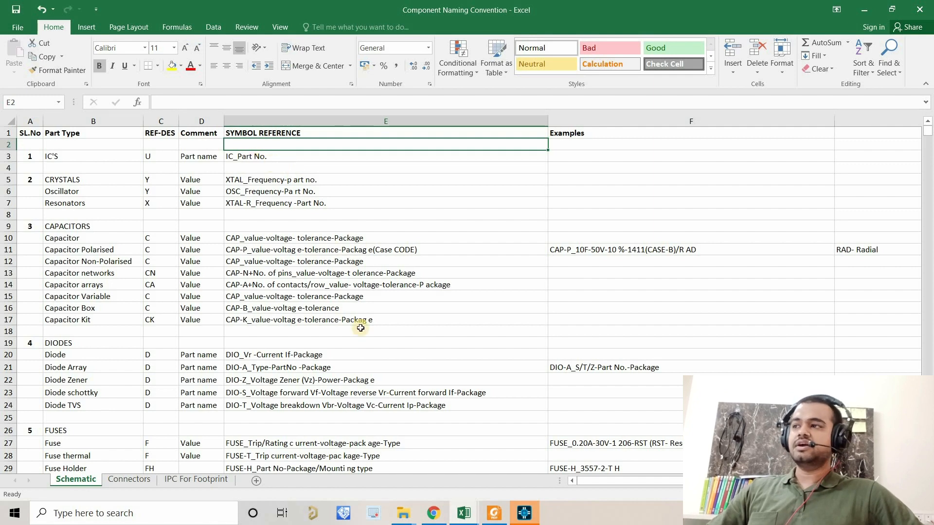
Switch back to Capture CIS, create the new part with the name IC_ATMEGA2560, and widen its property sheet
left_click(525, 514)
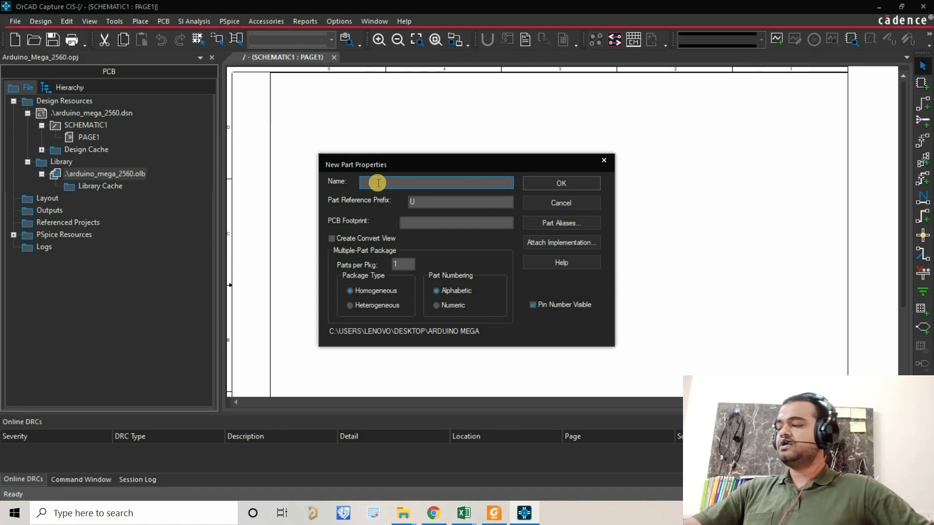
key("Caps_Lock")
type("IC")
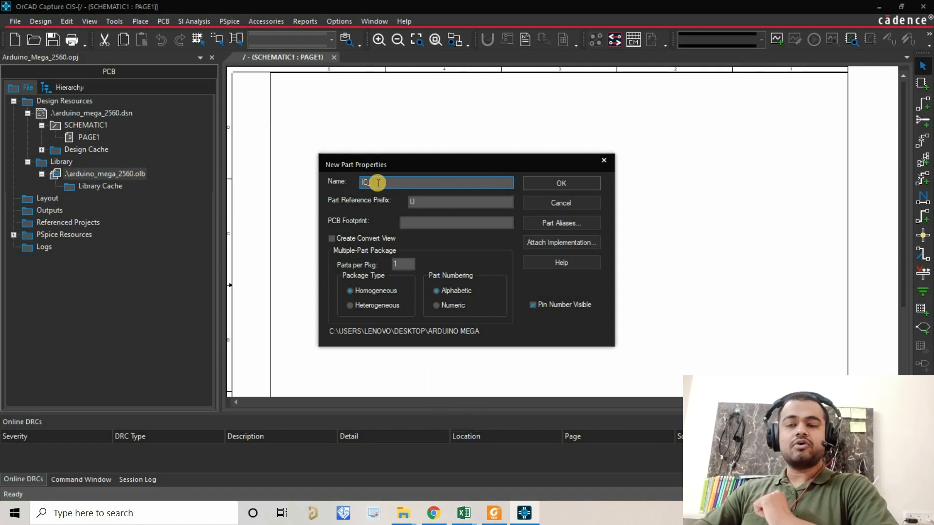
type("_ATMEGA2560")
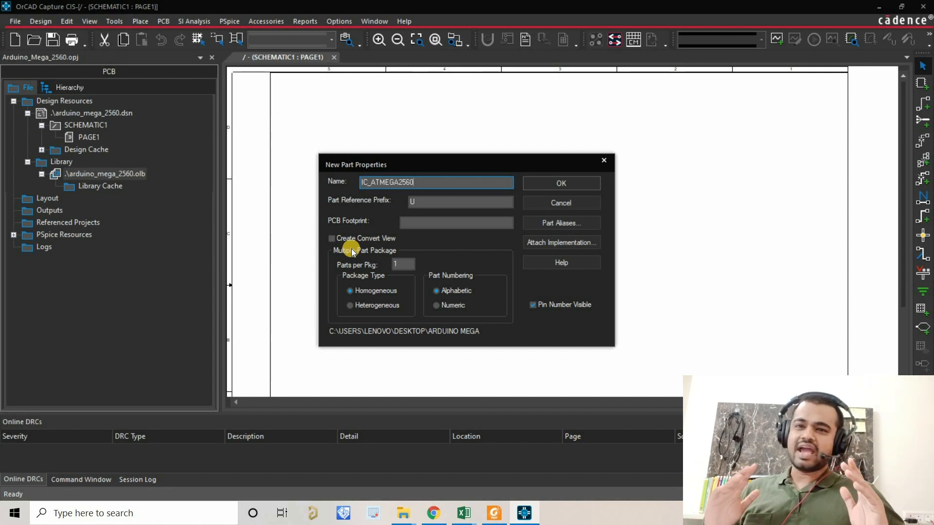
left_click(545, 189)
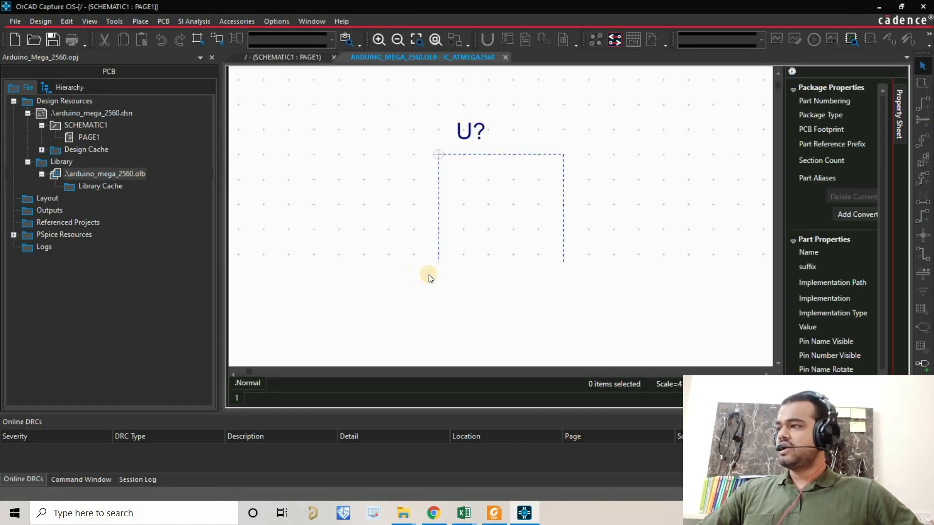
left_click(127, 186)
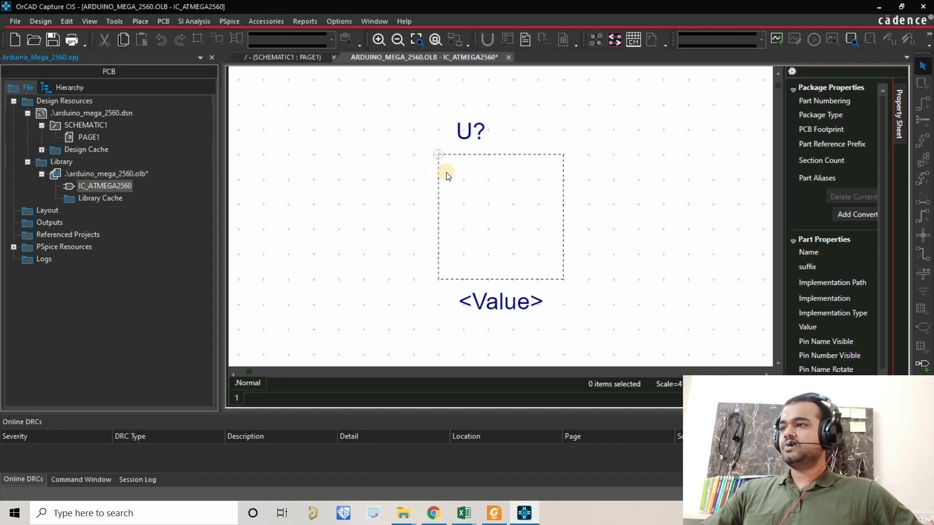
left_click_drag(783, 236, 685, 214)
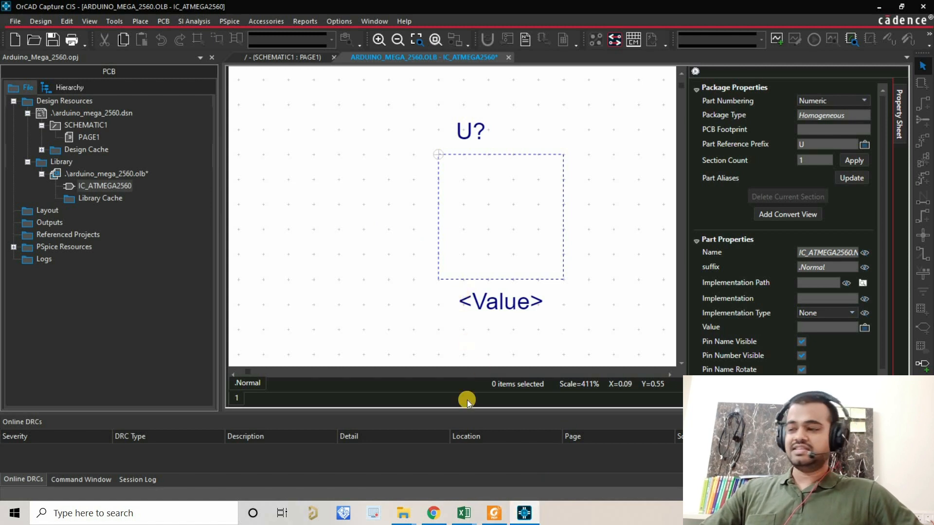
Switch to Chrome, search Google for "atmega2560 datasheet" in a new tab and look through the results
mouse_move(434, 520)
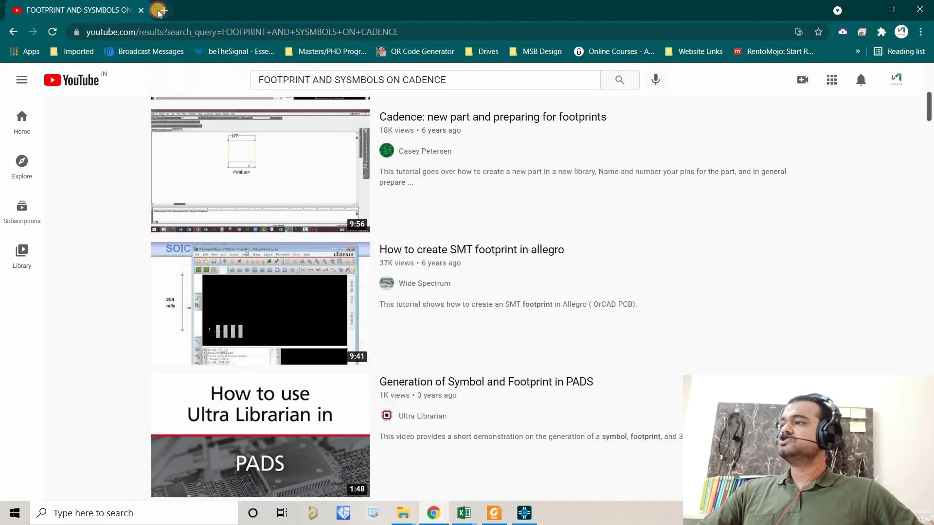
left_click(165, 8)
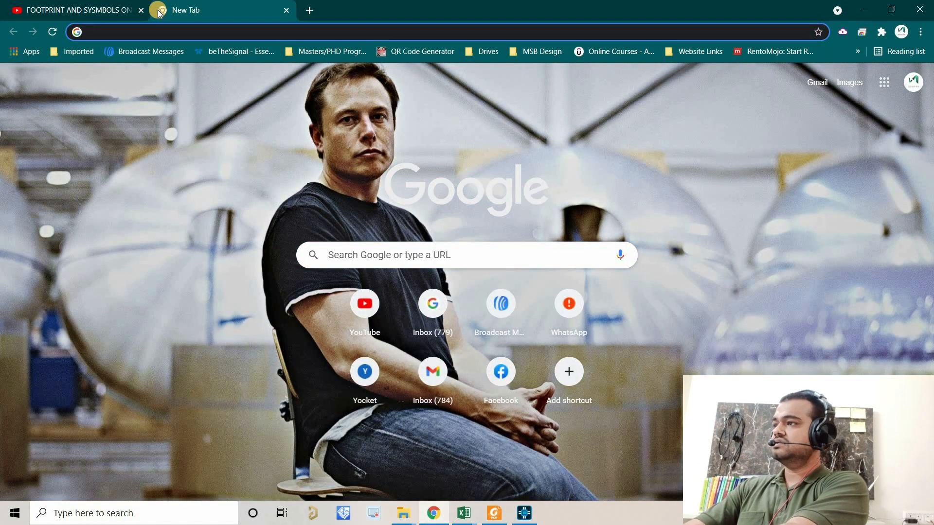
type("ATMEGA")
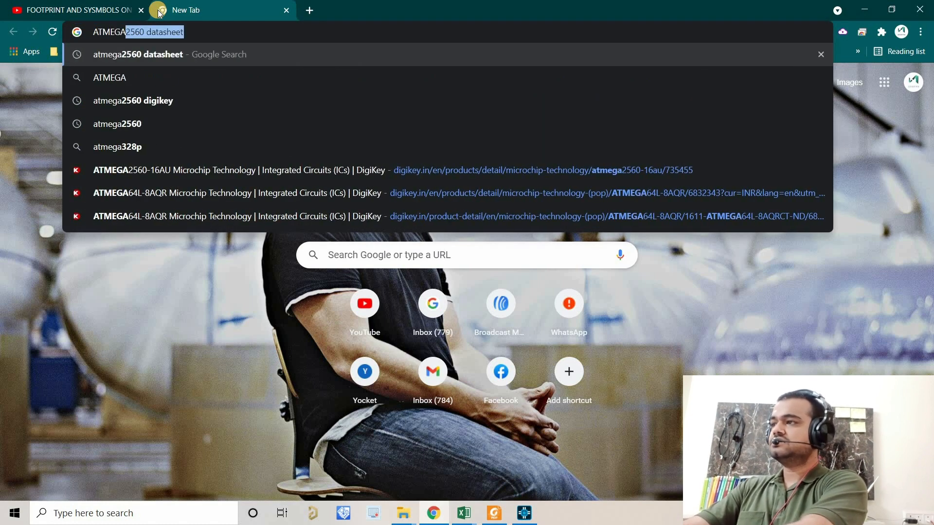
key("Return")
scroll(214, 246, "down", 1)
scroll(214, 246, "down", 1)
right_click(217, 242)
left_click(83, 318)
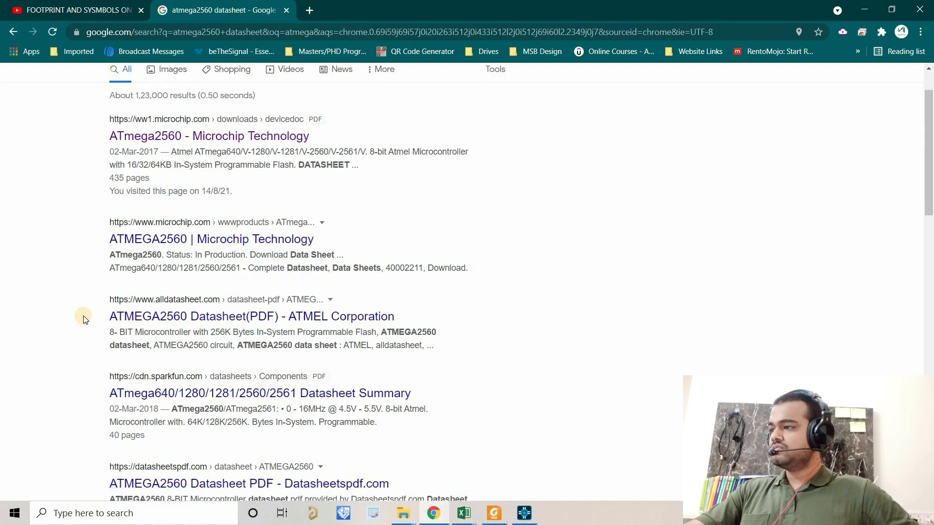
scroll(83, 316, "down", 5)
scroll(230, 93, "up", 7)
Refine the search to "atmega2560 datasheet DIGIKEY" and open the ATMEGA2560-16AUR product page on Digi-Key in a new tab
left_click(235, 93)
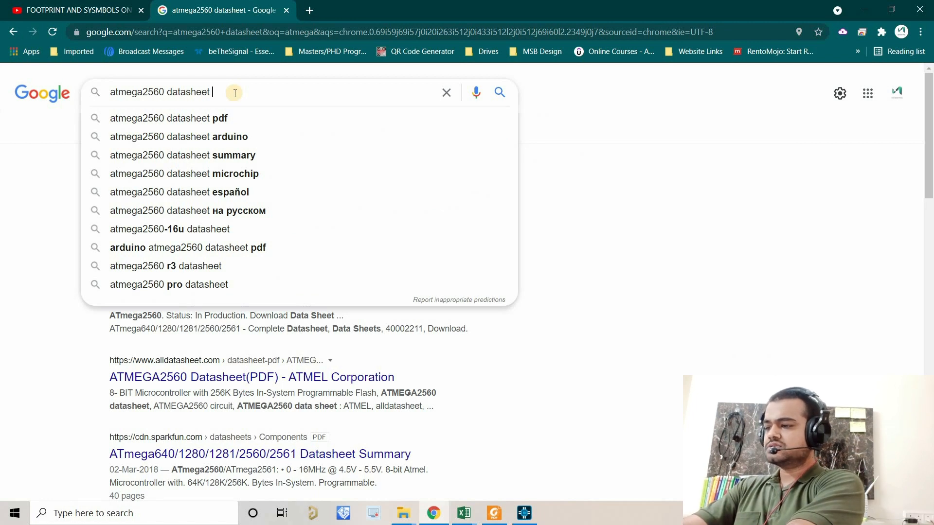
type("DID")
key("BackSpace")
type("GIKEY4")
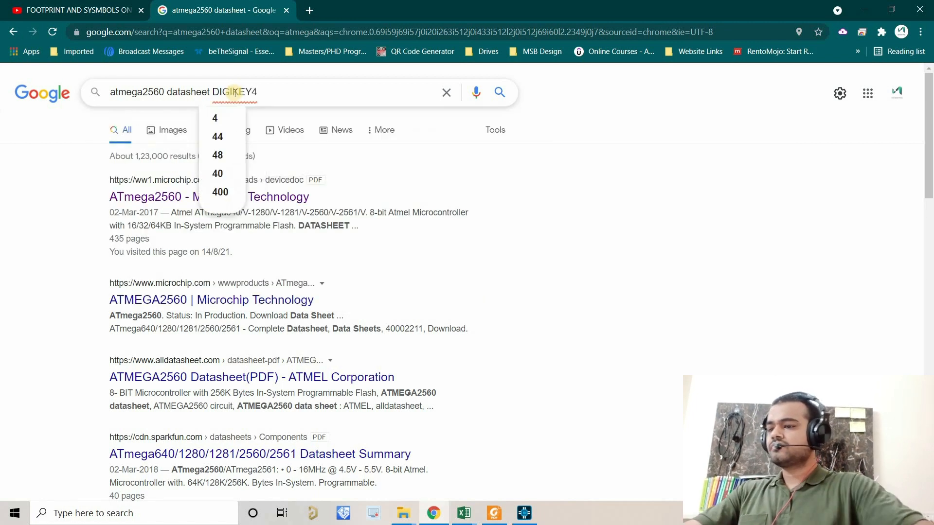
key("BackSpace")
key("Return")
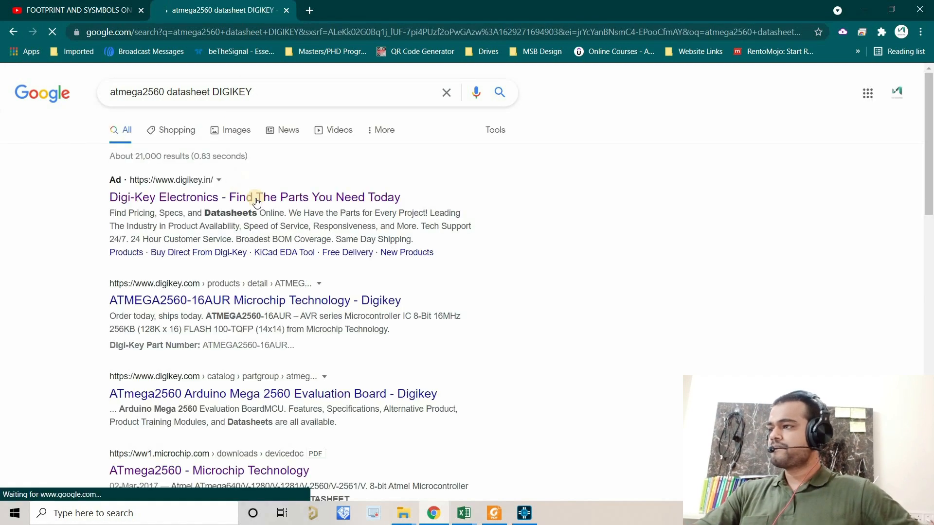
right_click(204, 303)
left_click(231, 314)
key("ctrl+Tab")
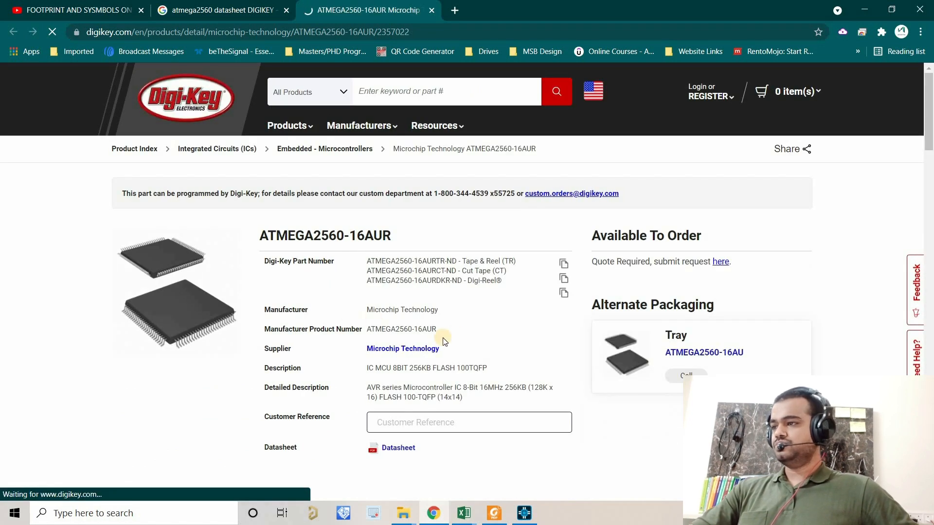
Review the ATMEGA2560-16AUR product details and attributes, and open its datasheet in a new browser tab
scroll(469, 348, "down", 3)
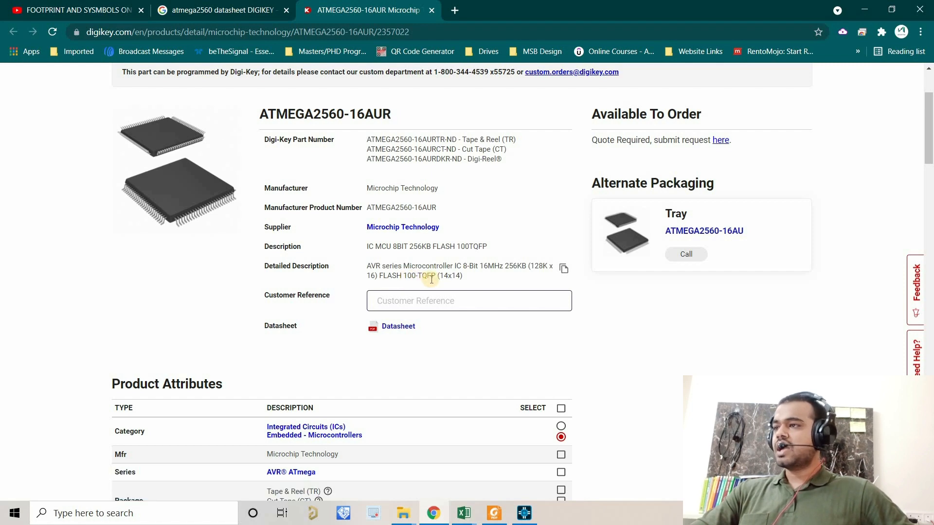
scroll(432, 279, "up", 1)
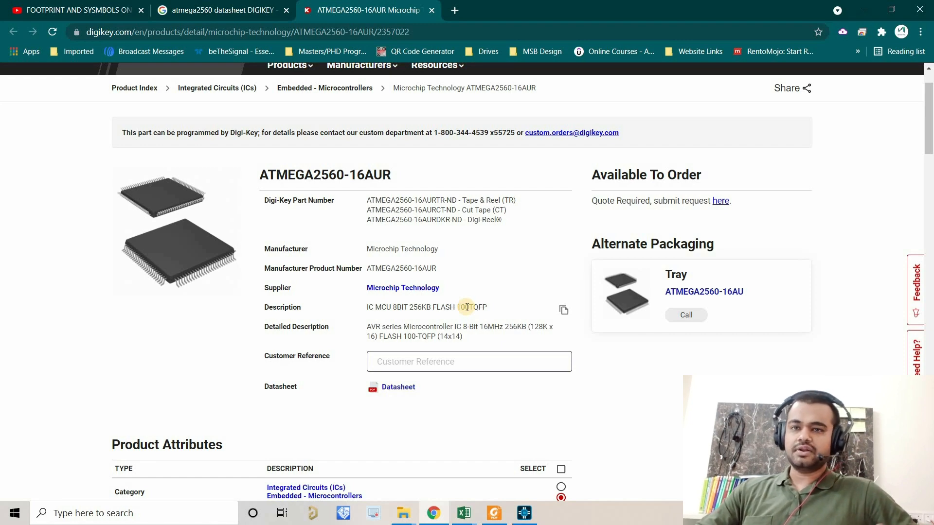
scroll(401, 293, "down", 1)
scroll(346, 316, "down", 15)
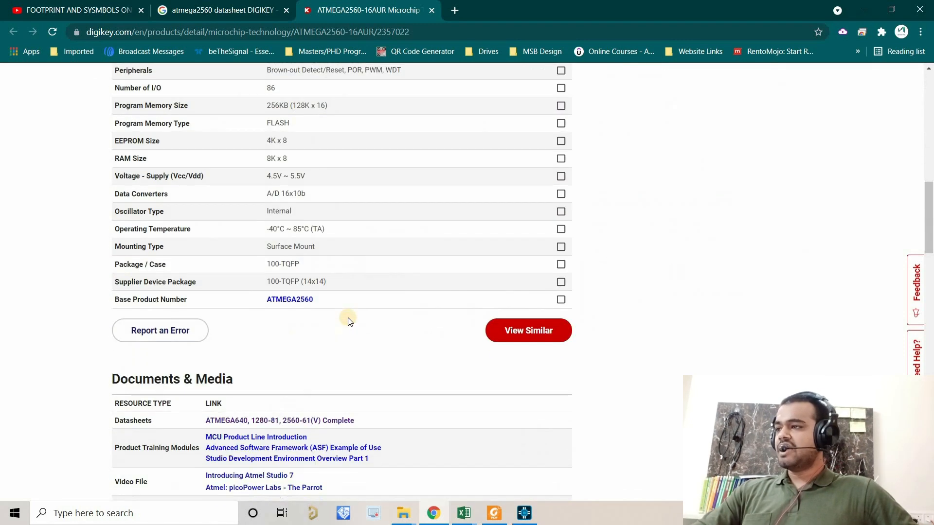
scroll(355, 313, "up", 11)
scroll(393, 408, "up", 4)
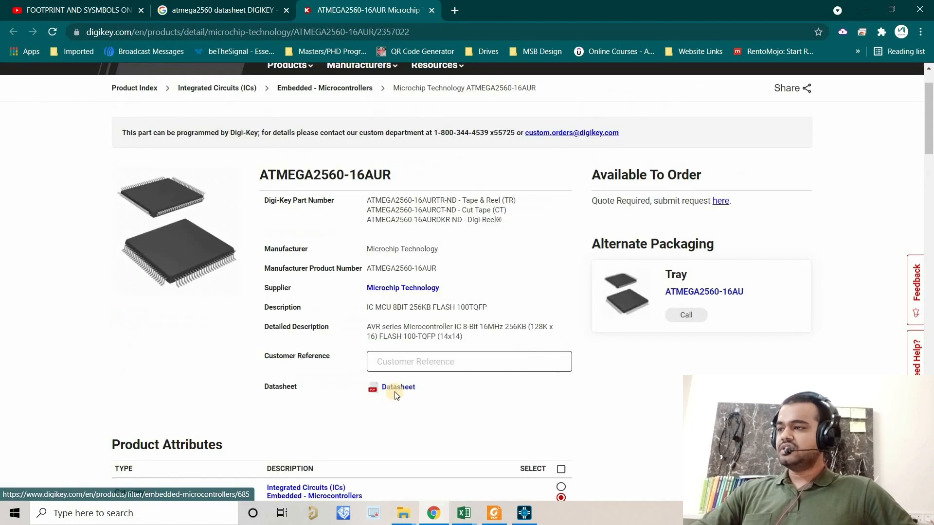
right_click(396, 390)
left_click(442, 400)
left_click(453, 4)
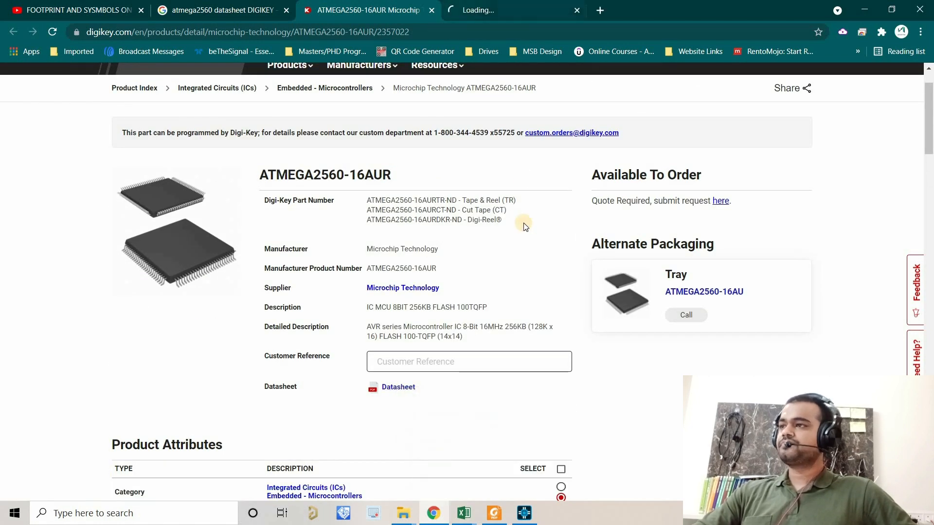
Examine the TQFP pinout figure for the ATmega640/1280/2560 in the datasheet's Pin Configurations section
scroll(486, 245, "down", 12)
scroll(486, 256, "up", 2)
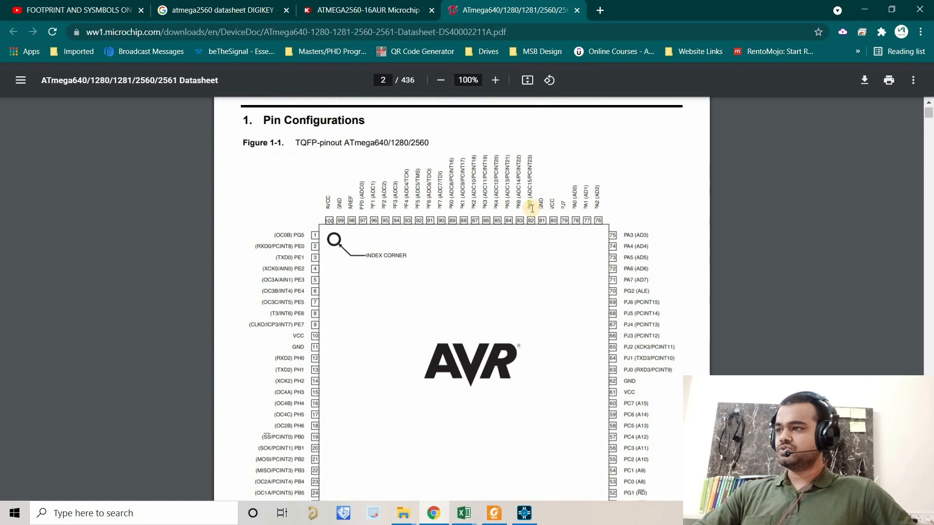
scroll(458, 233, "down", 2)
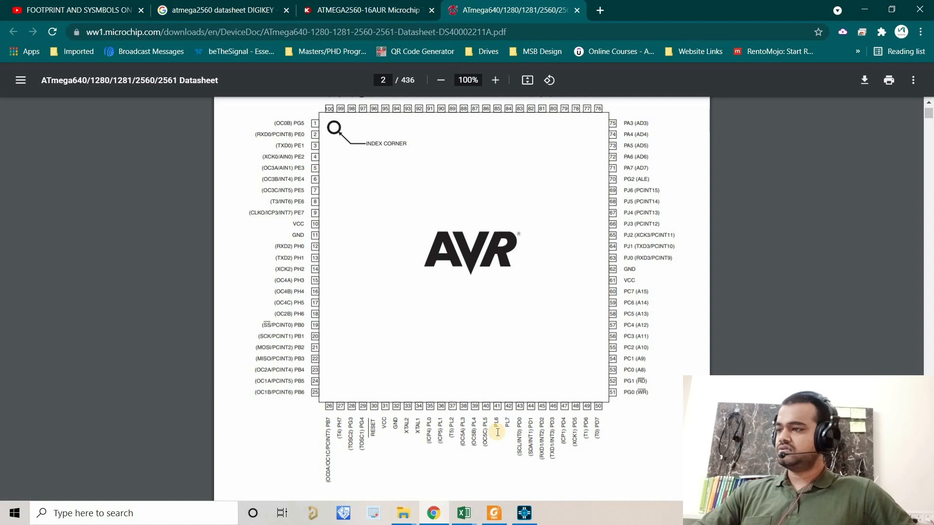
scroll(498, 432, "up", 1)
scroll(486, 432, "down", 1)
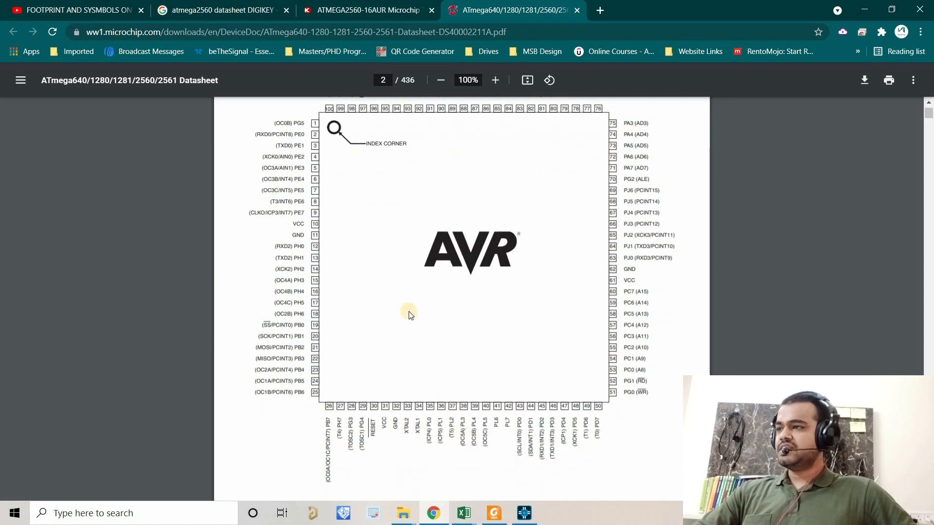
scroll(408, 309, "up", 1)
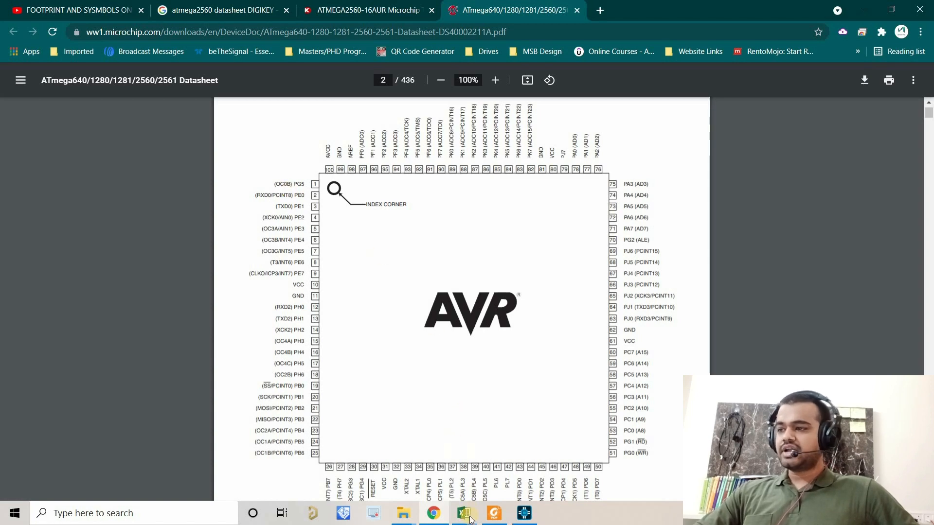
Switch to the BOM_Arduino Mega 2560 workbook in Excel and review the pin names in the 100 Pin MCU sheet
mouse_move(469, 515)
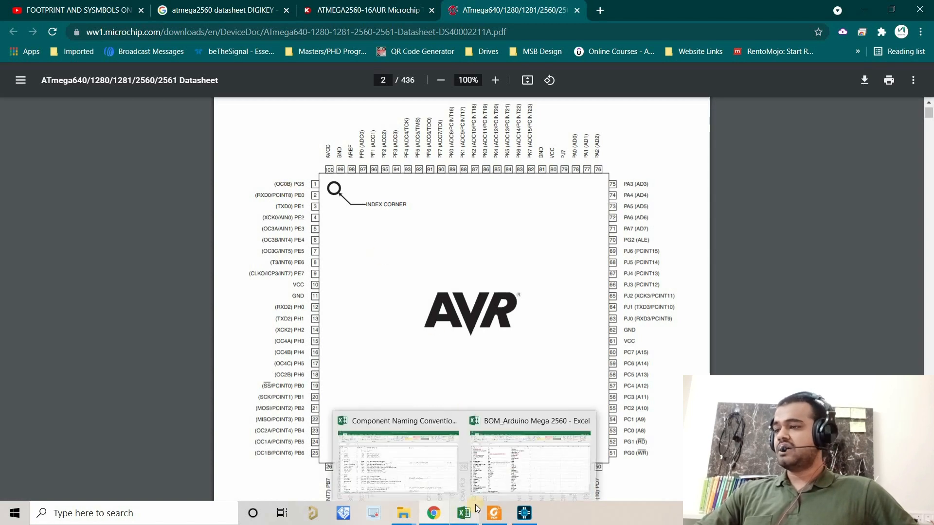
left_click(498, 476)
left_click(100, 480)
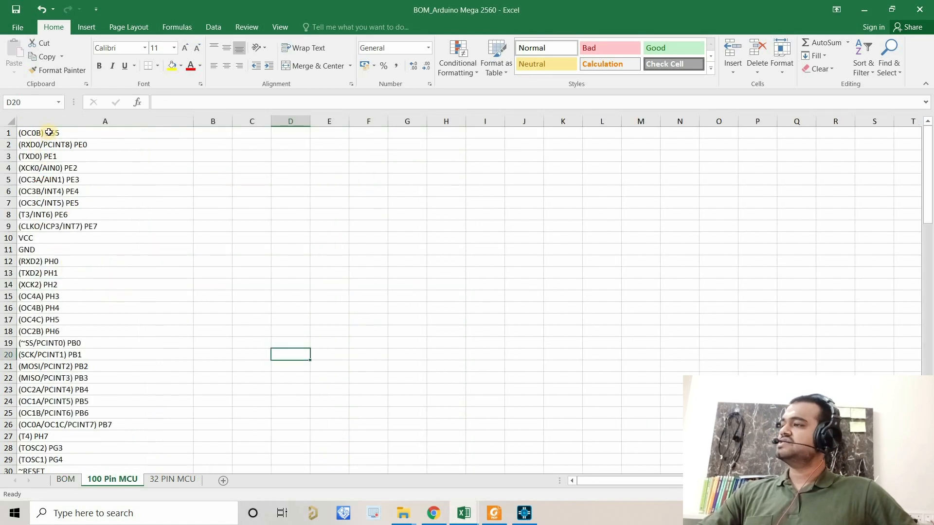
left_click_drag(49, 132, 52, 446)
scroll(60, 411, "down", 11)
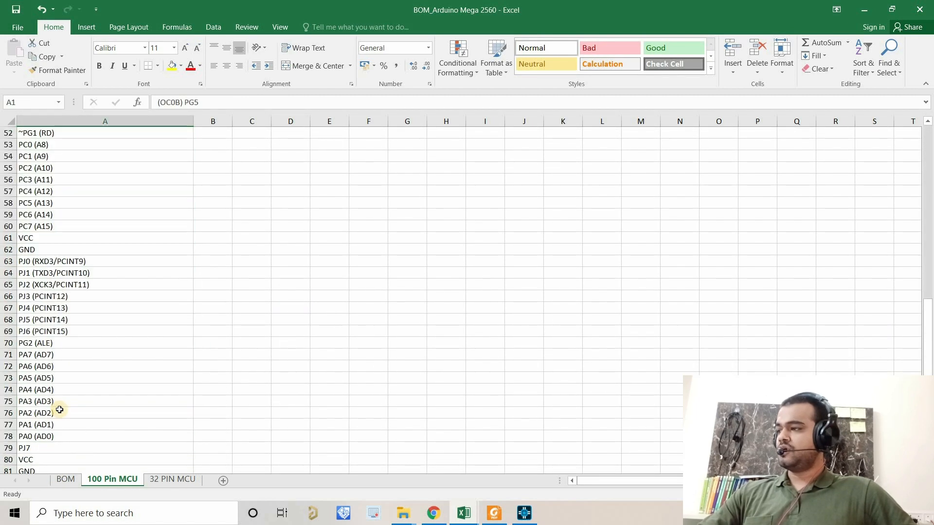
scroll(60, 411, "down", 12)
left_click(45, 271)
scroll(146, 351, "up", 7)
scroll(151, 341, "up", 20)
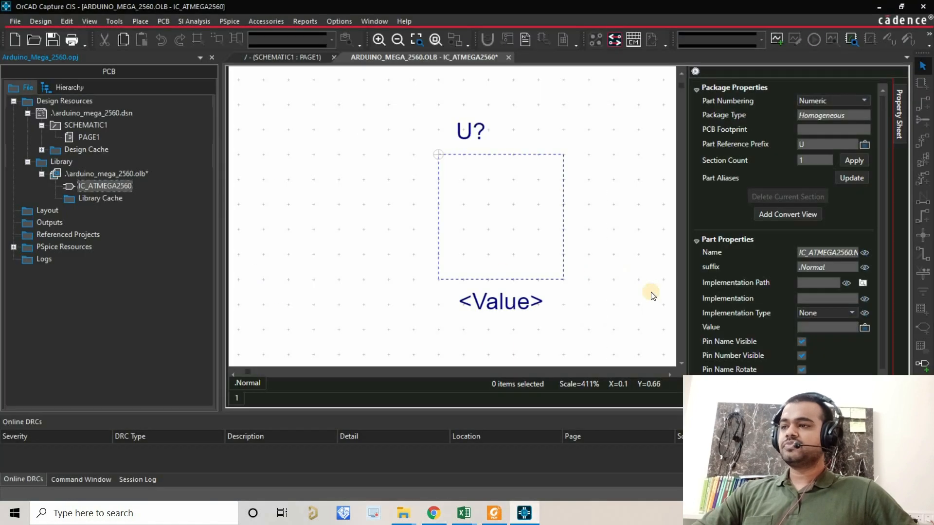
Switch back to Capture CIS and enlarge the IC_ATMEGA2560 body outline to fit 25 pins along each side
left_click_drag(564, 279, 614, 330)
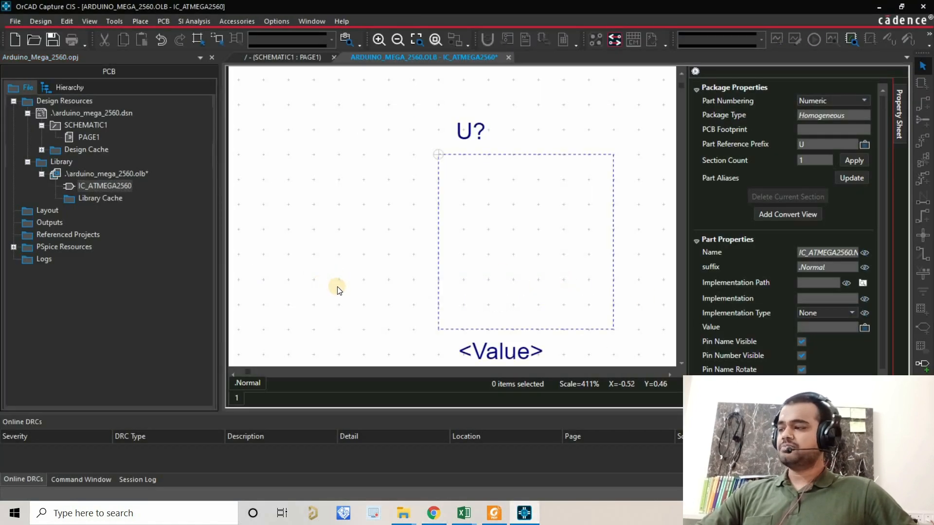
scroll(337, 261, "down", 3, "ctrl")
scroll(404, 162, "down", 3)
left_click_drag(426, 157, 632, 340)
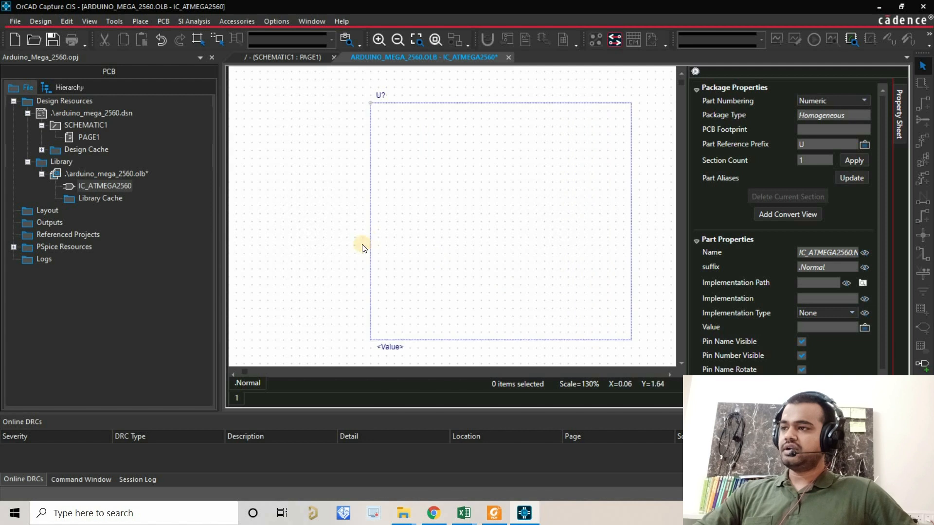
scroll(360, 244, "down", 1, "ctrl")
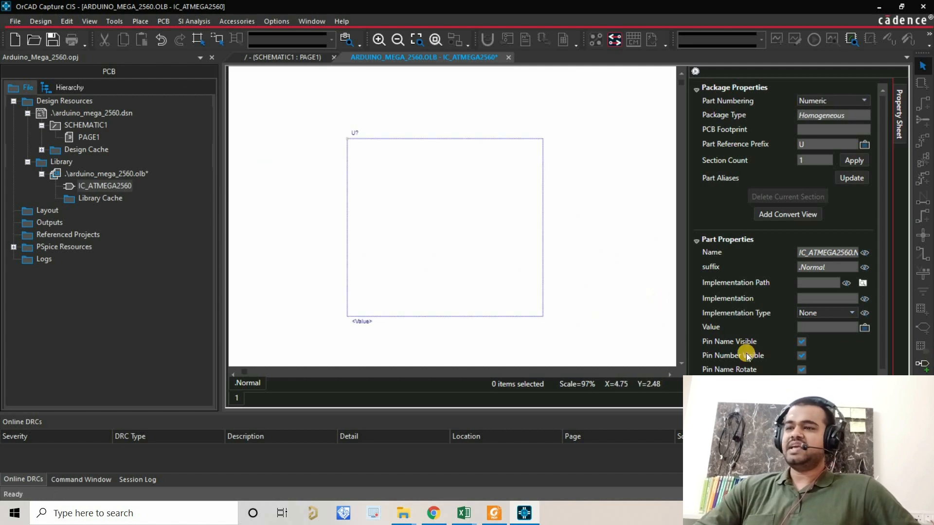
Place a pin array of 25 pins along the body's left edge, with starting name 1, starting number 1 and spacing 1
left_click(146, 21)
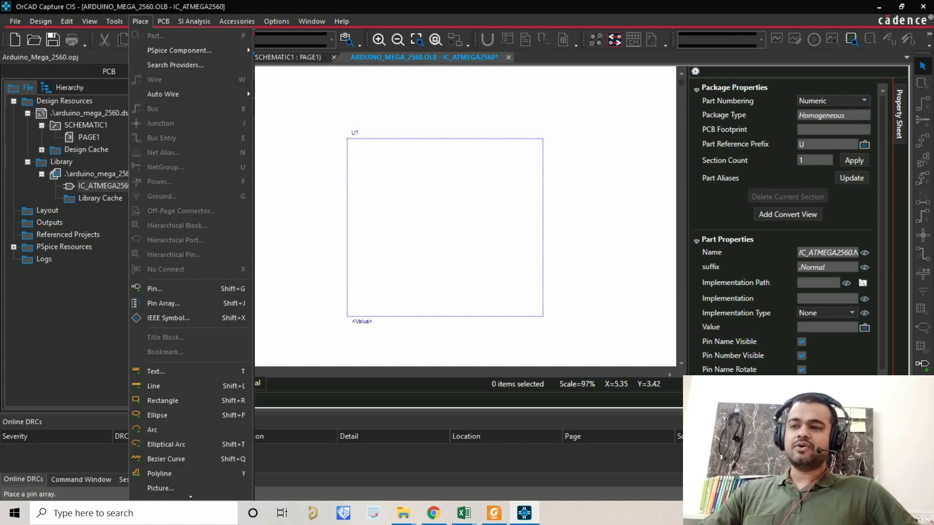
left_click(163, 303)
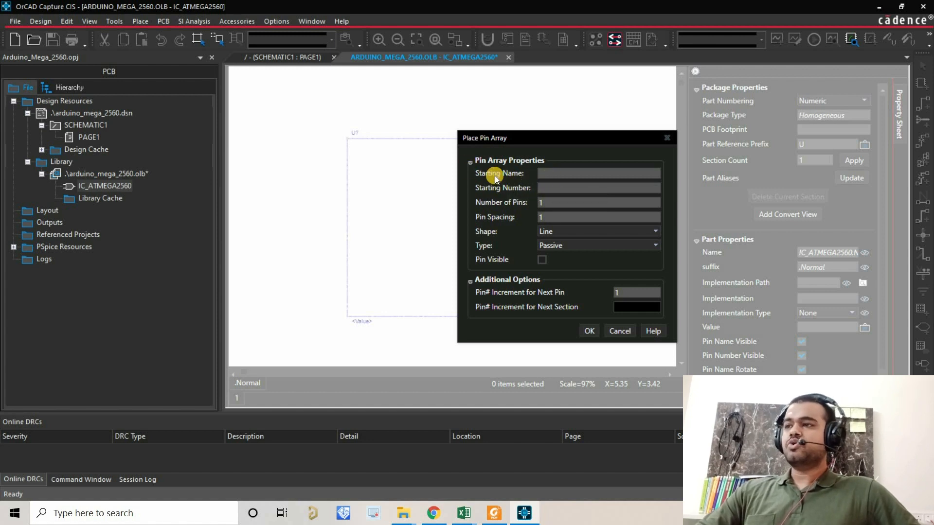
left_click(556, 179)
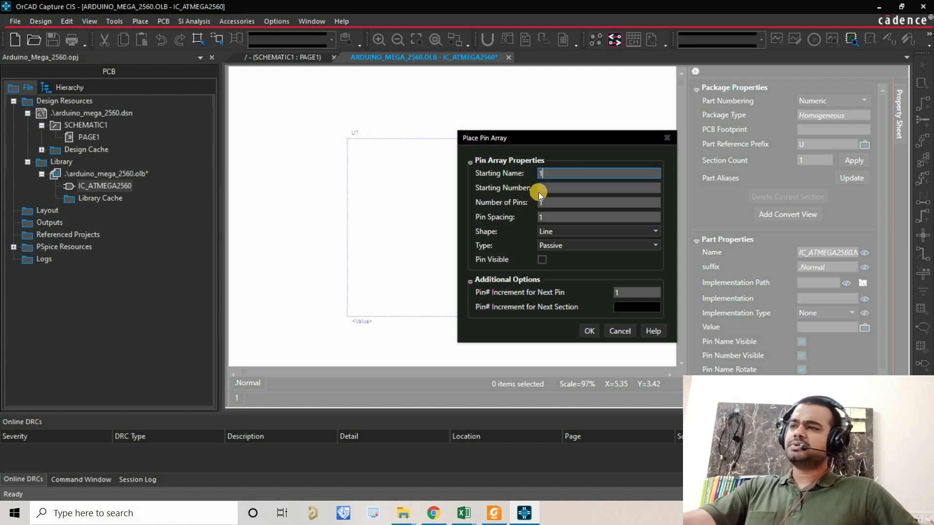
left_click(552, 193)
type("1")
left_click(549, 206)
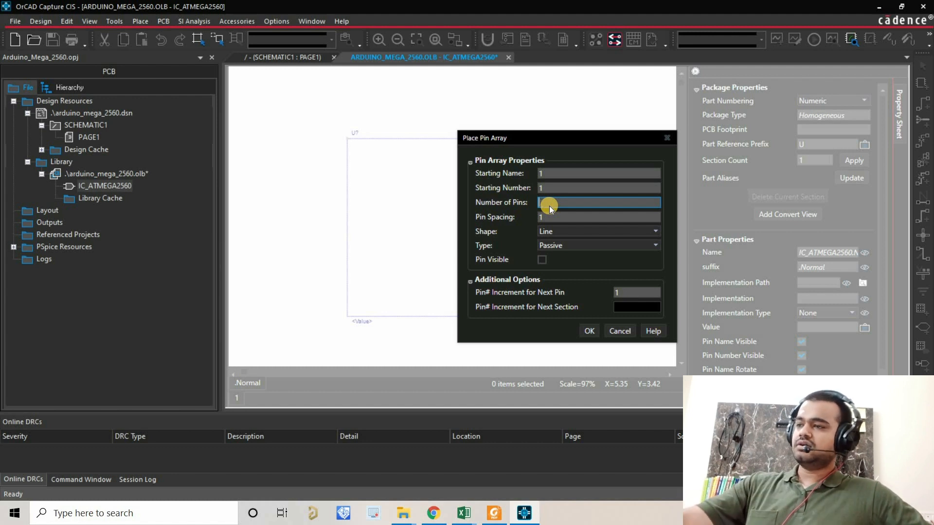
type("5")
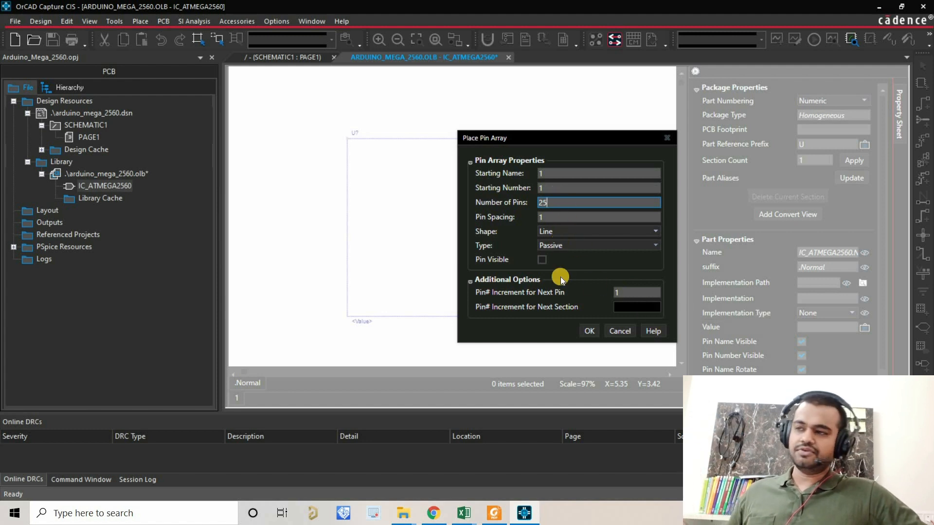
left_click(586, 332)
left_click(461, 277)
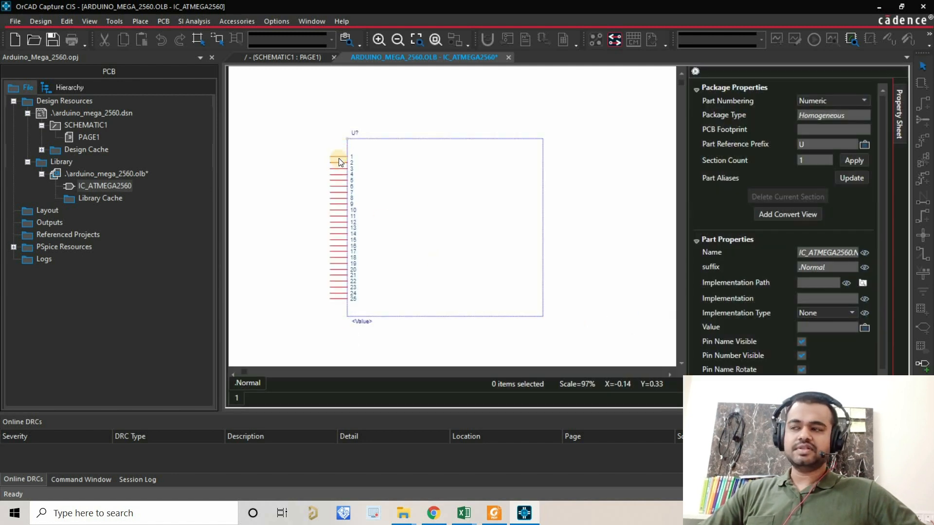
left_click(339, 162)
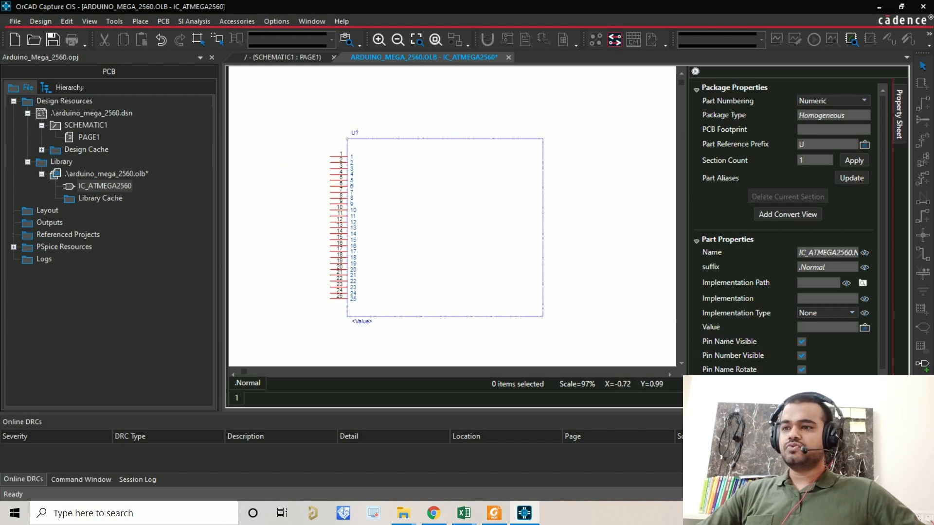
Place a second array of 25 pins along the body's bottom edge, with starting name 26 and starting number 26
left_click(923, 364)
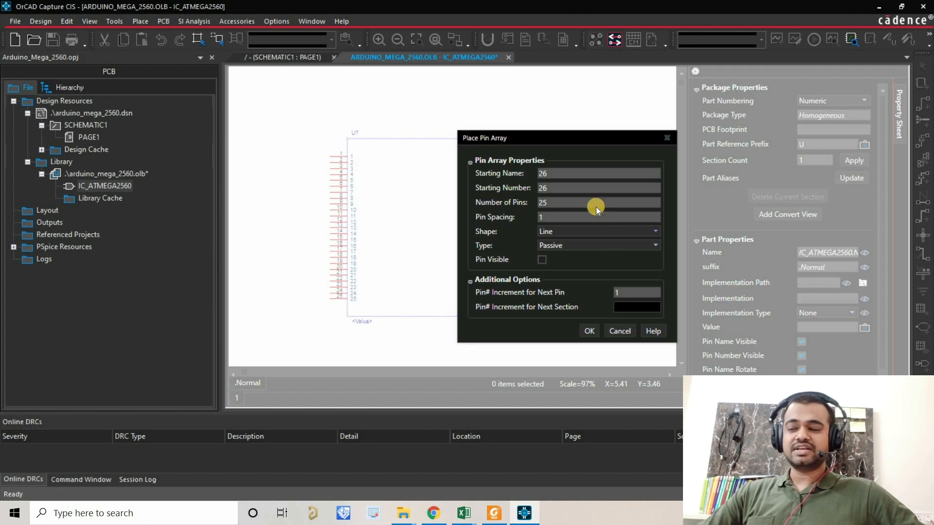
double_click(552, 171)
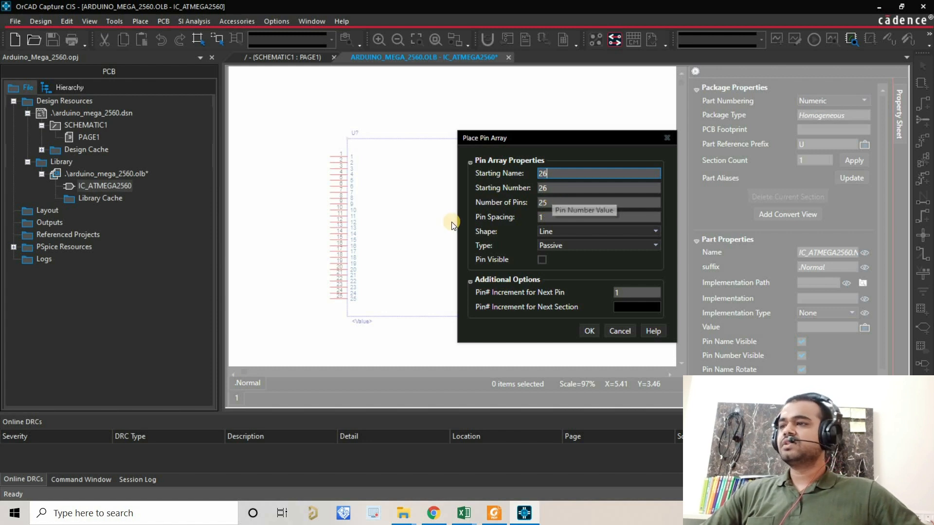
left_click(560, 202)
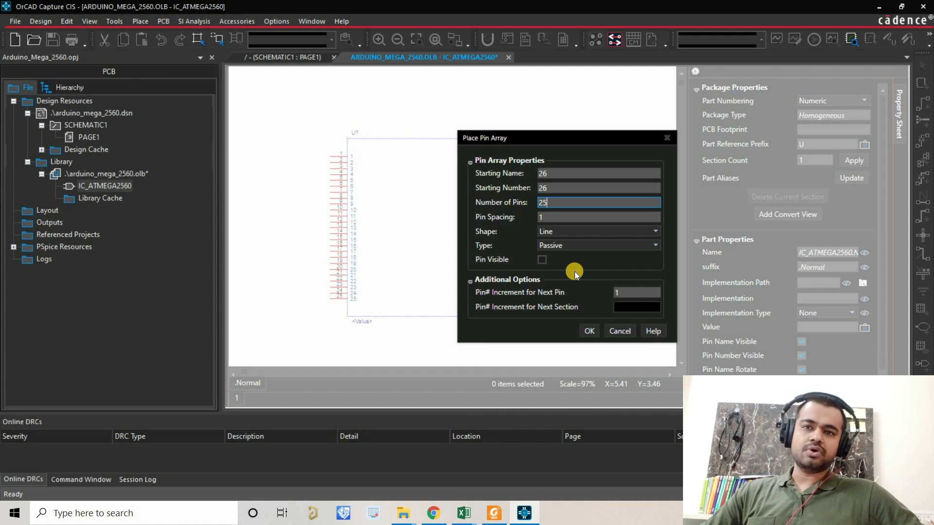
left_click(590, 333)
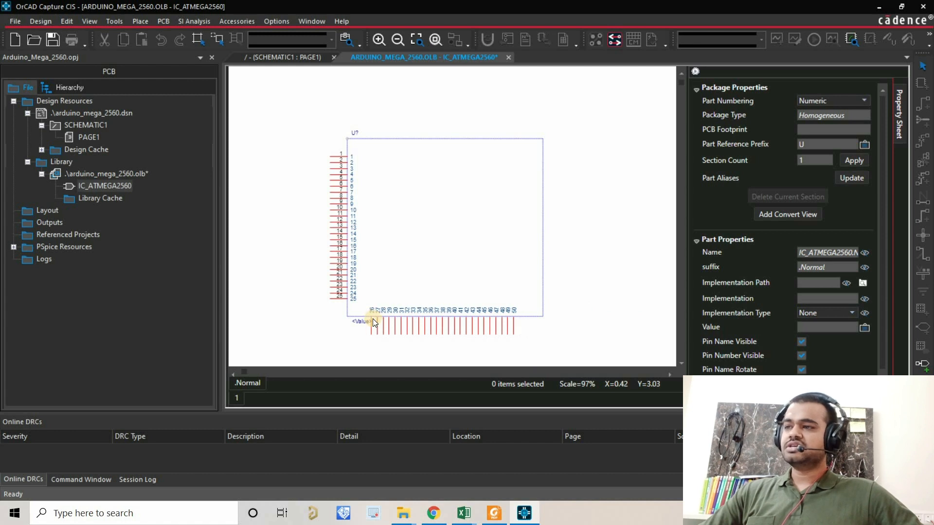
left_click(373, 319)
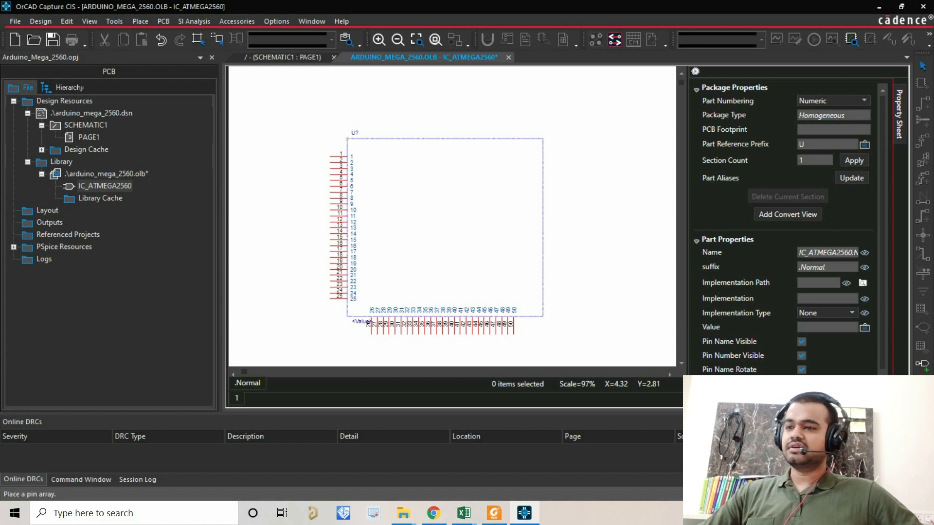
left_click(923, 364)
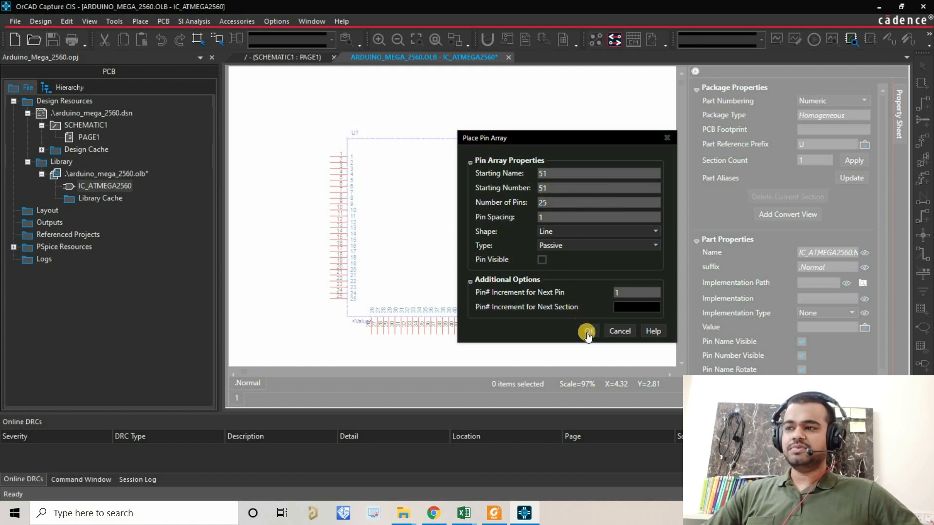
key("Return")
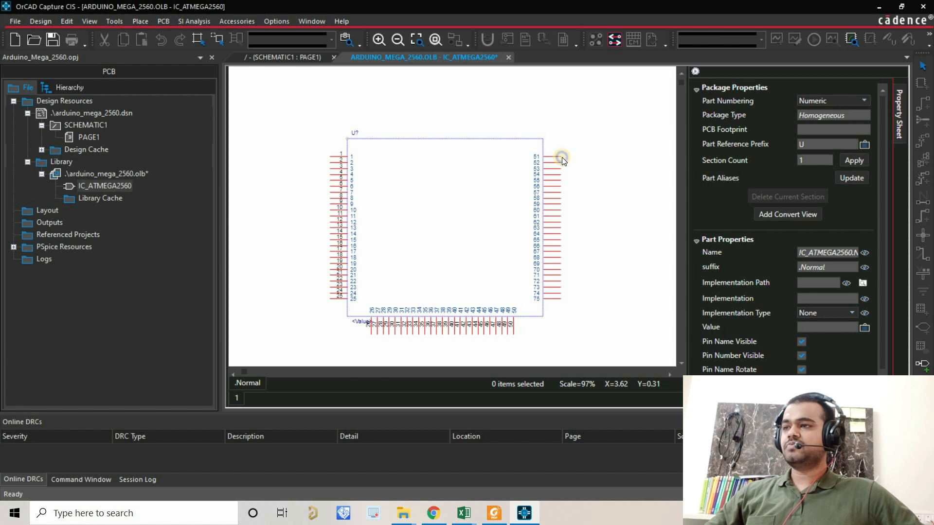
right_click(562, 157)
left_click(594, 163)
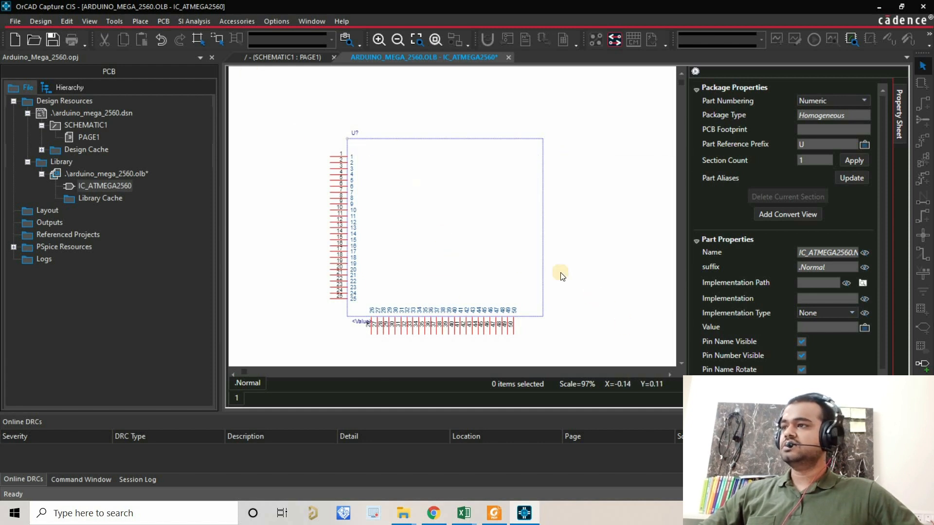
Place individual pins 51 to 55 upward from the lower end of the body's right edge, starting with name 51 and number 51
left_click(924, 366)
left_click(554, 178)
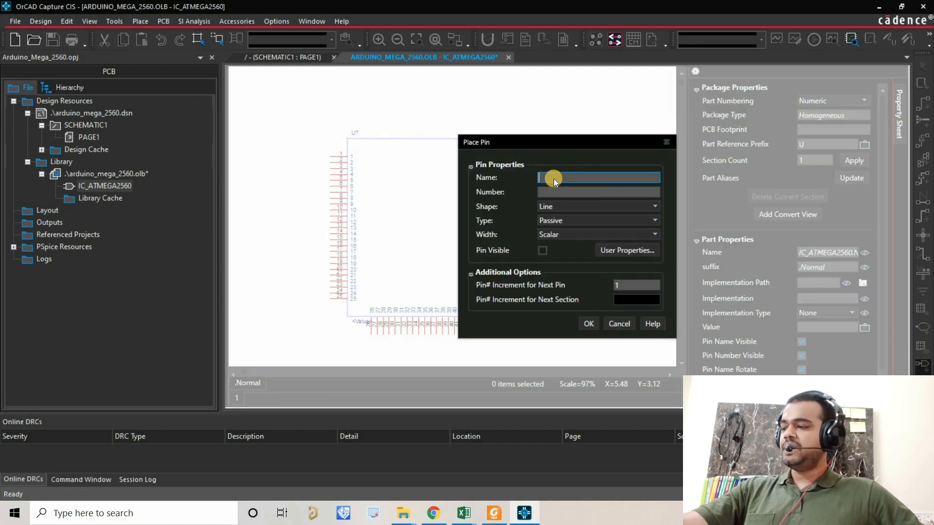
left_click_drag(545, 140, 635, 145)
type("51")
left_click(640, 197)
type("5")
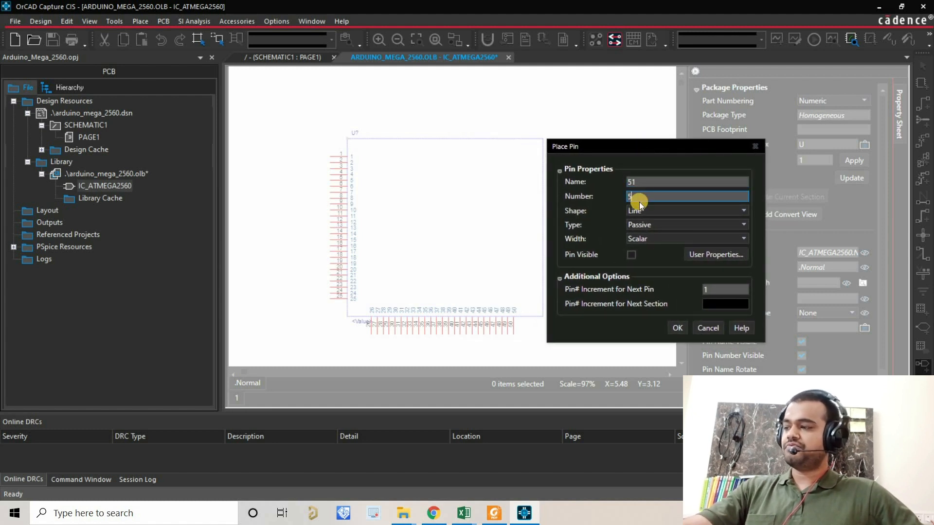
left_click(678, 328)
left_click(562, 299)
left_click(556, 293)
left_click(553, 288)
left_click(552, 282)
left_click(551, 276)
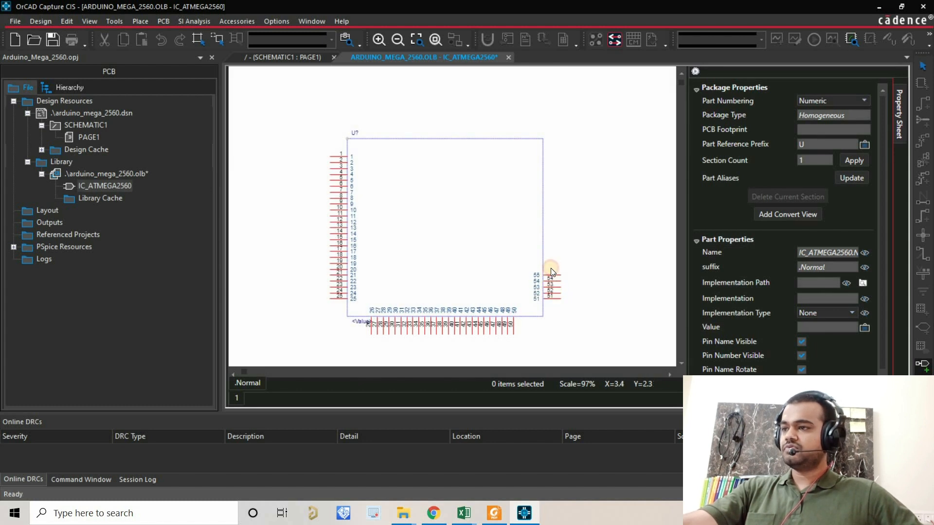
Continue placing the individual pins 56 to 75 up the body's right edge, leaving a one-grid gap above pin 55
left_click(551, 264)
left_click(551, 257)
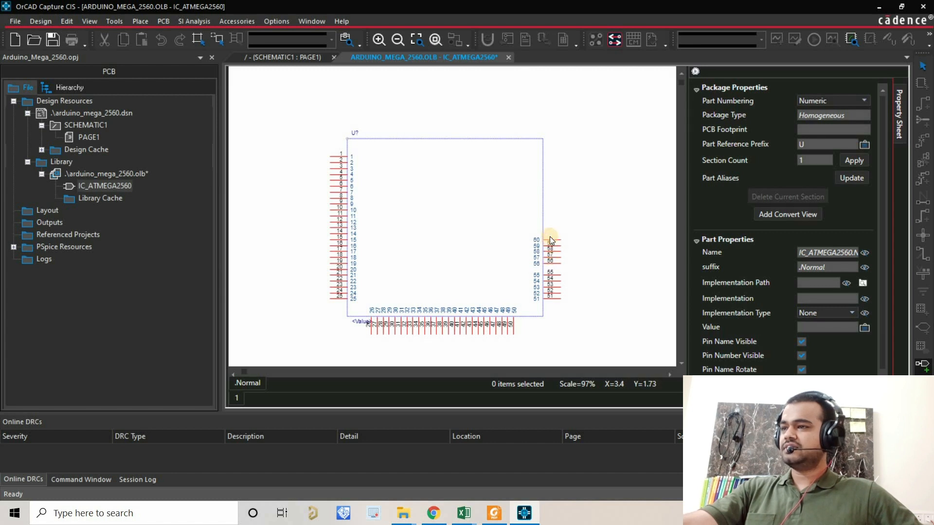
left_click(551, 223)
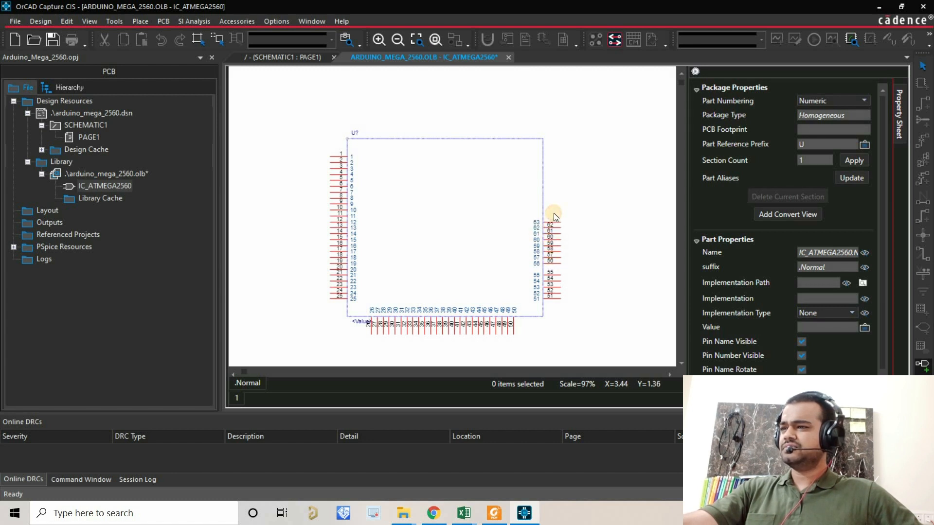
left_click(553, 205)
left_click(555, 199)
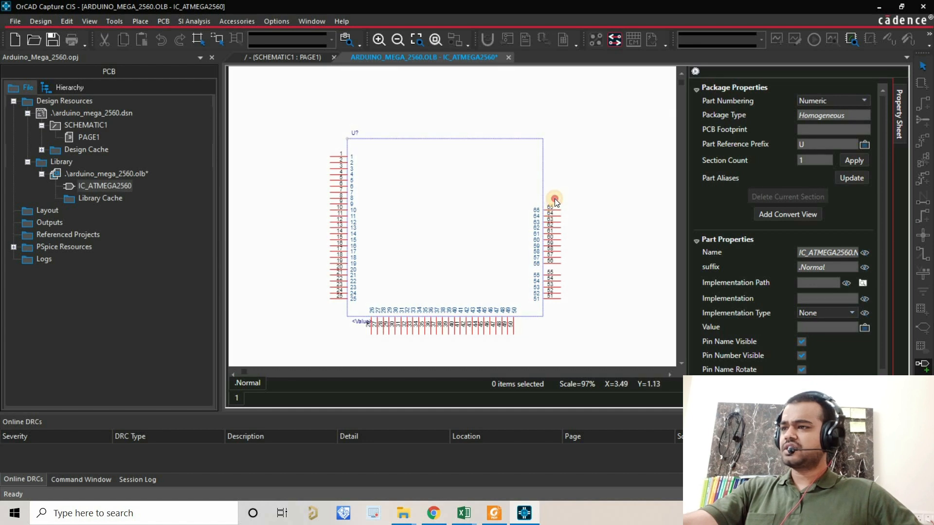
left_click(555, 191)
left_click(555, 187)
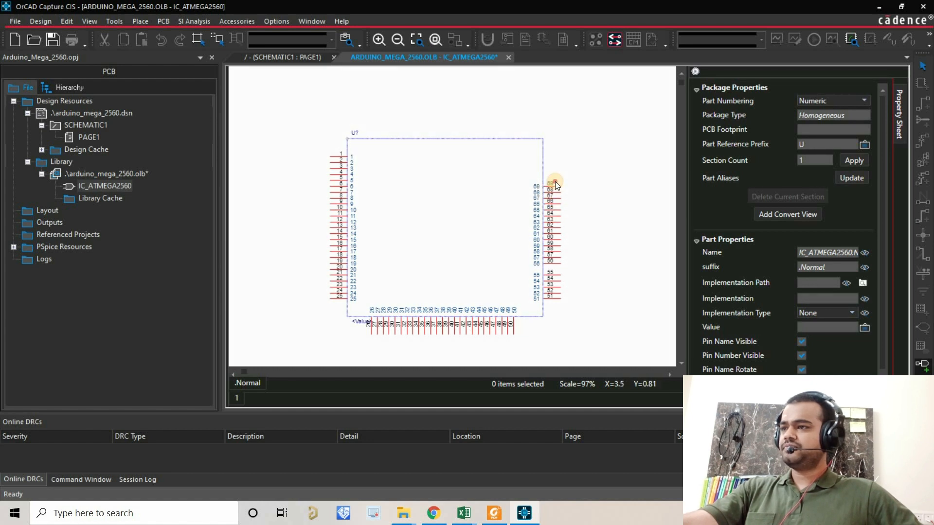
left_click(553, 164)
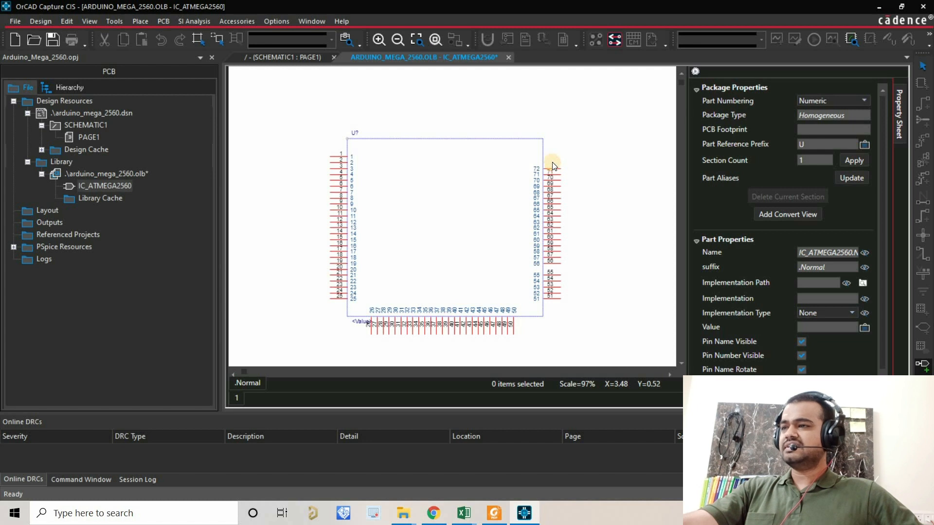
left_click(552, 163)
left_click(556, 155)
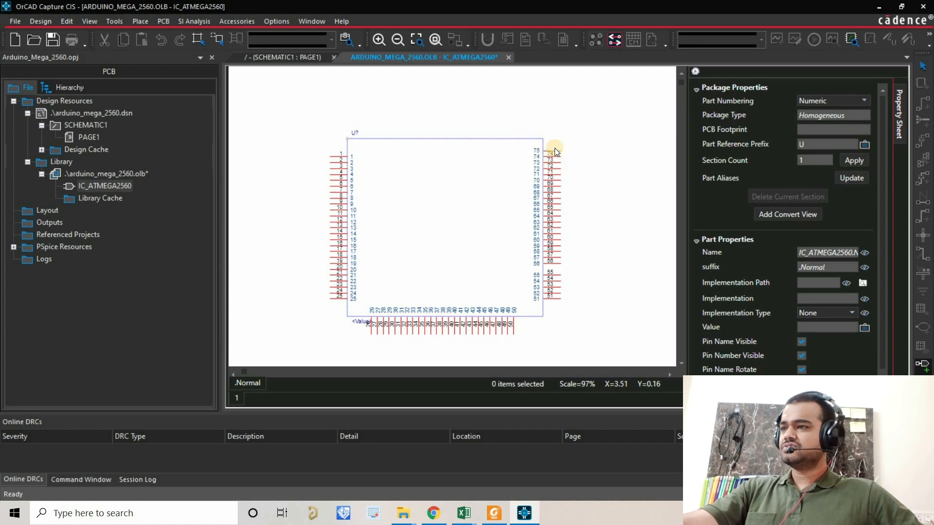
left_click(590, 146)
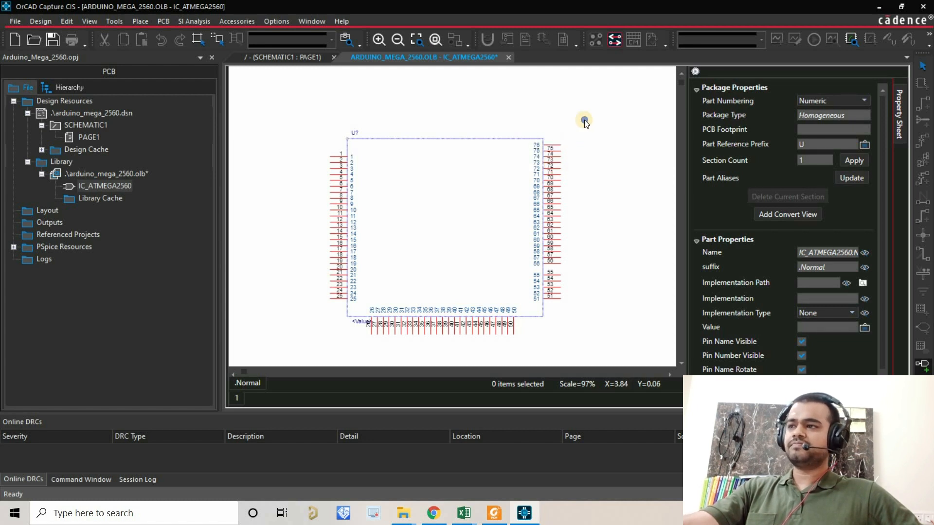
right_click(590, 126)
left_click(596, 127)
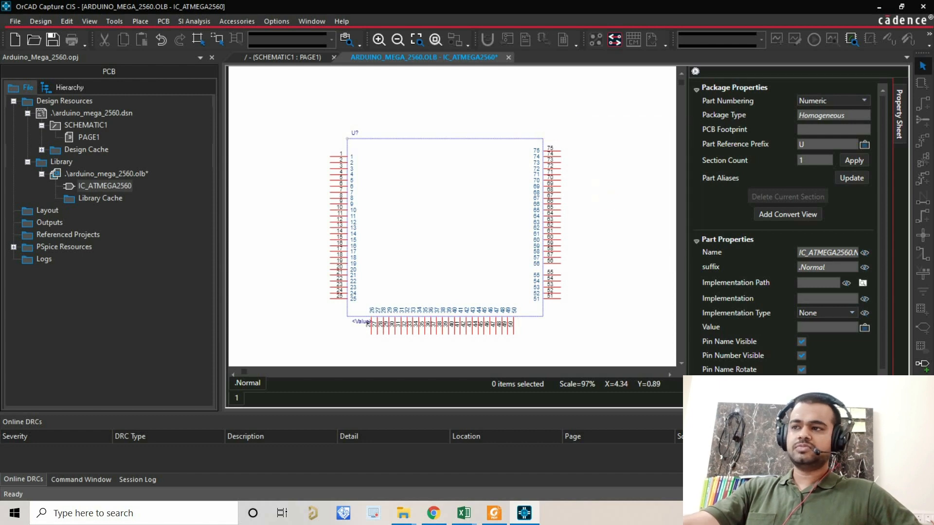
Place an array of 25 pins on the body's bottom edge beyond pin 50, with starting name 76, starting number 76 and spacing 1
left_click(923, 364)
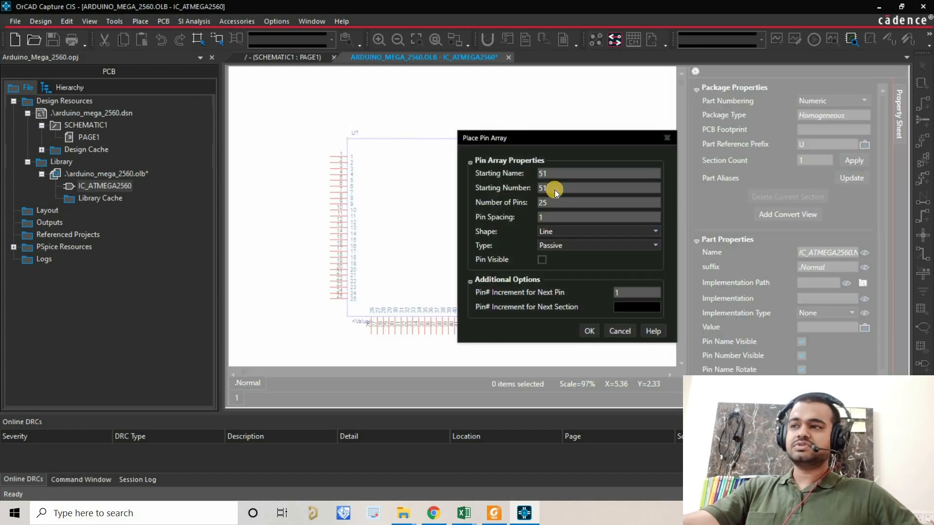
left_click(539, 171)
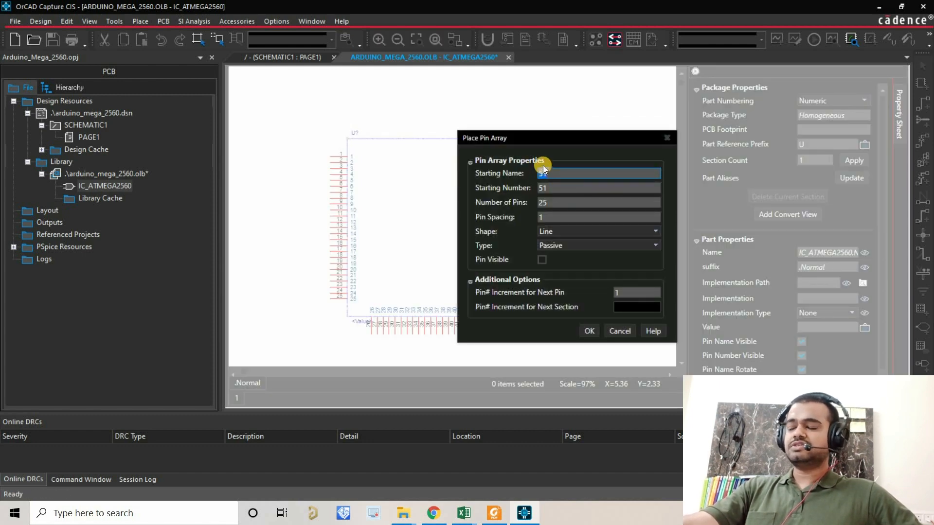
type("76")
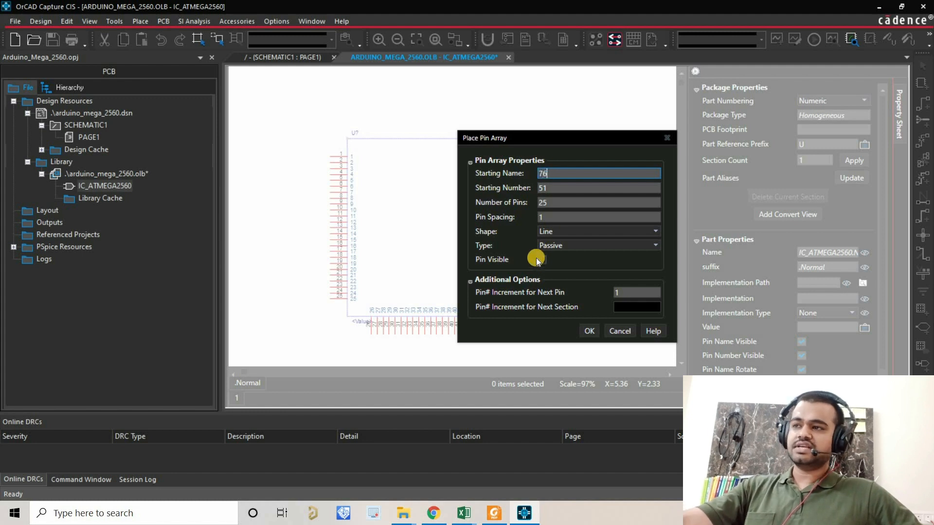
key("Tab")
type("76")
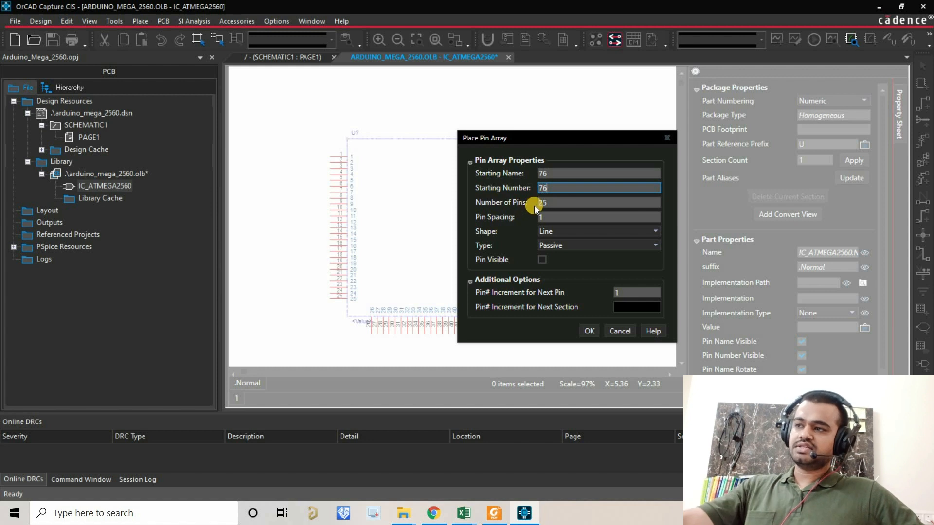
left_click(593, 330)
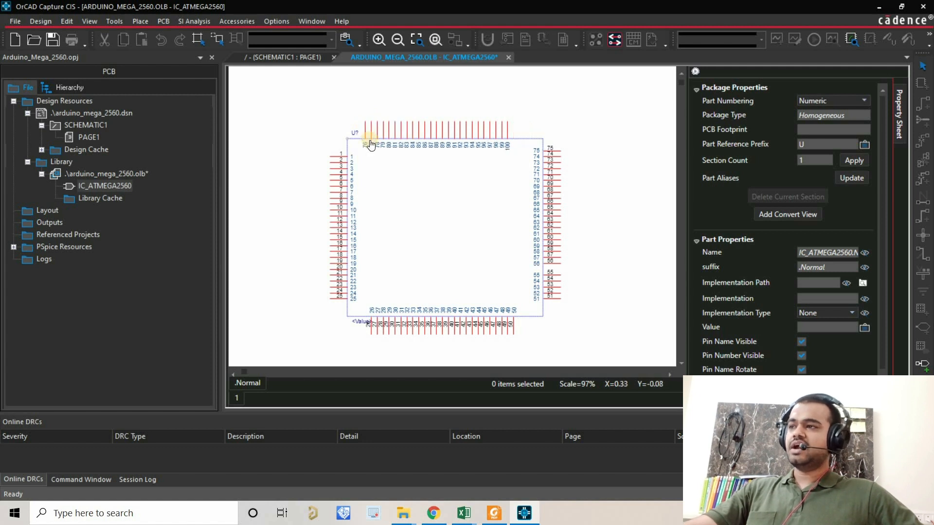
right_click(367, 134)
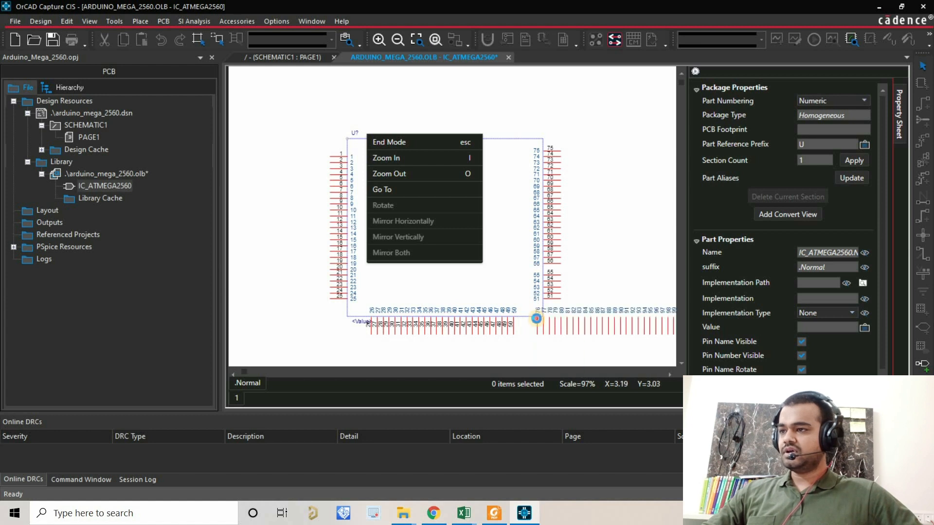
scroll(474, 298, "down", 3)
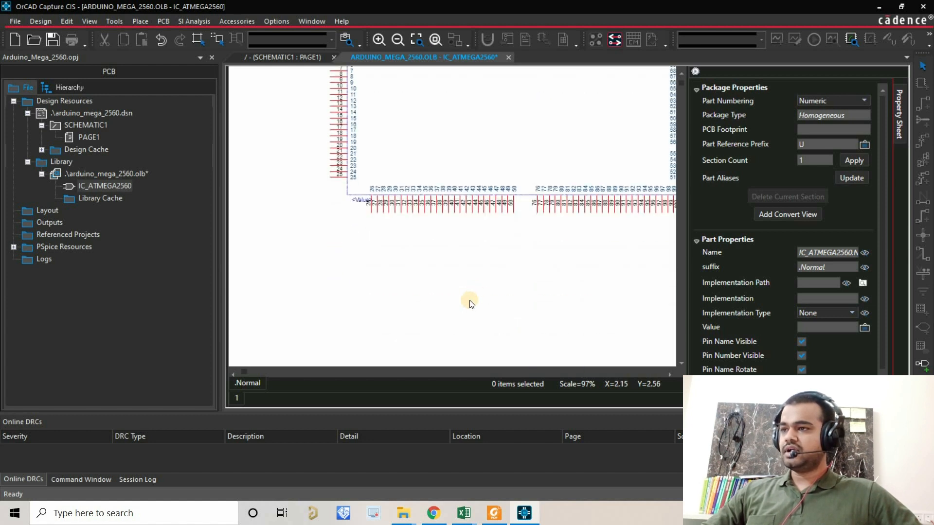
right_click(502, 328)
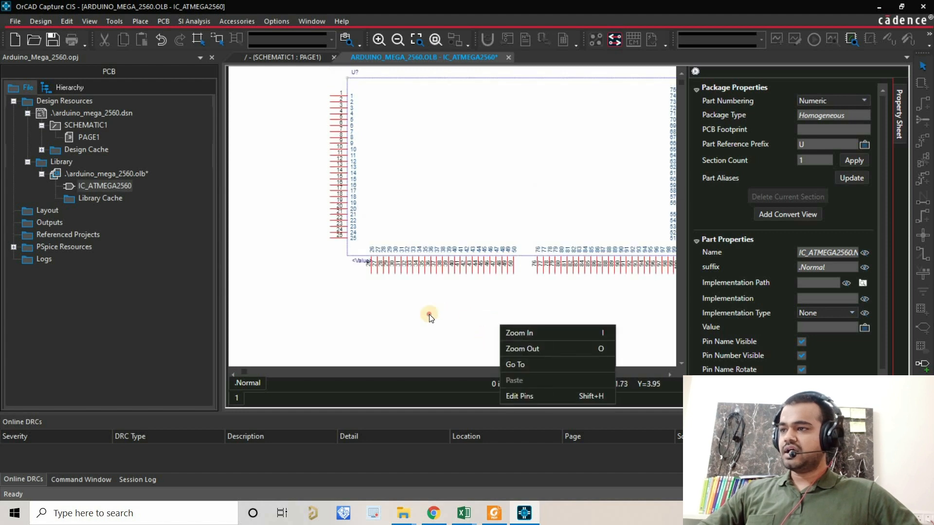
left_click(434, 320)
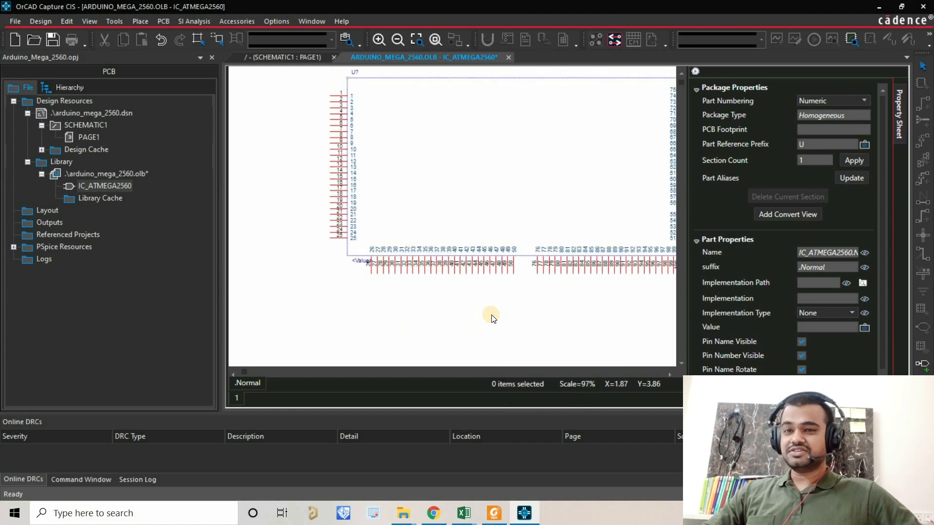
Move pins 76 to 100 from the bottom edge to the body's top edge, mirrored so the numbers run from right to left
scroll(451, 311, "up", 5, "ctrl")
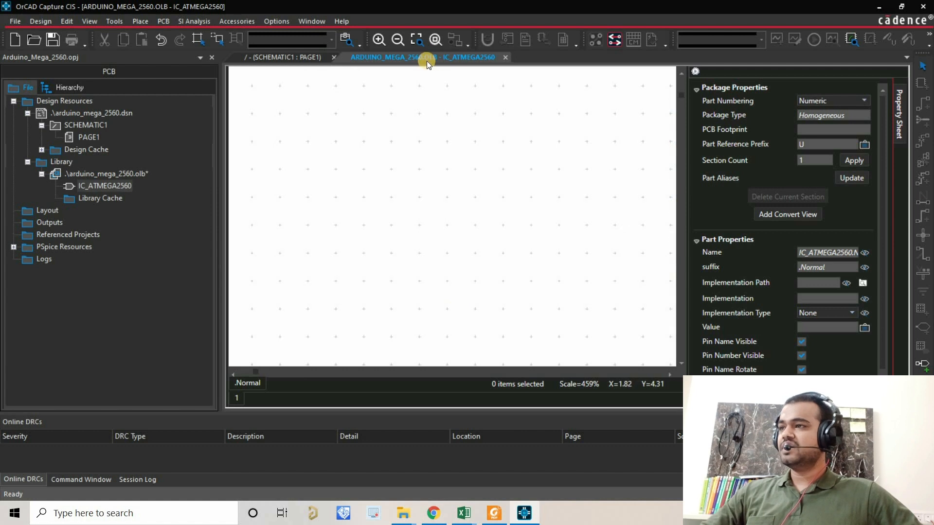
left_click(435, 39)
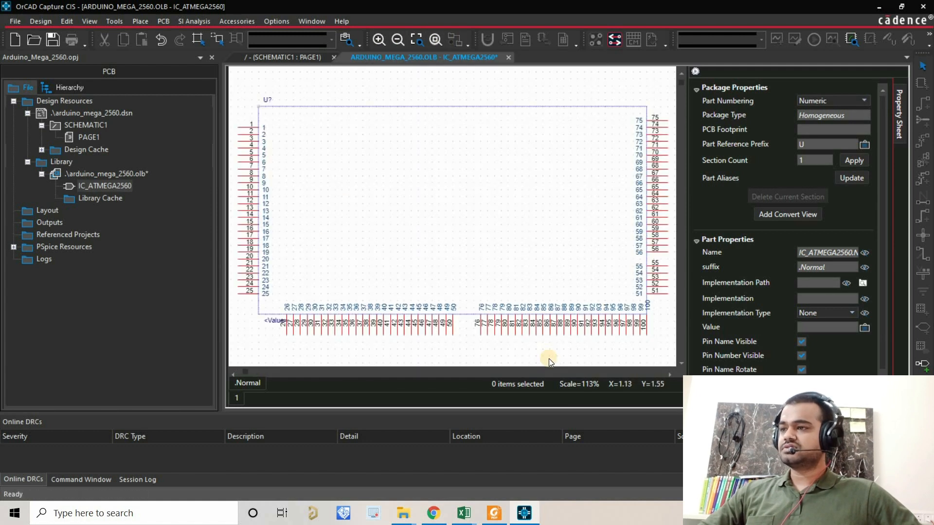
left_click_drag(664, 340, 459, 97)
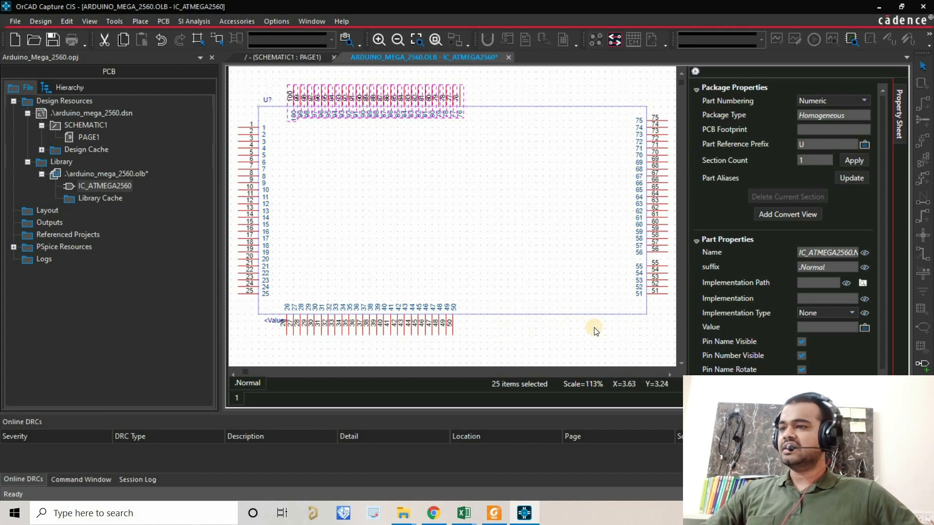
Move pins 51 to 55 up one grid step on the right edge to close the gap below pin 56
left_click(657, 261)
left_click_drag(666, 267, 664, 265)
left_click(663, 257)
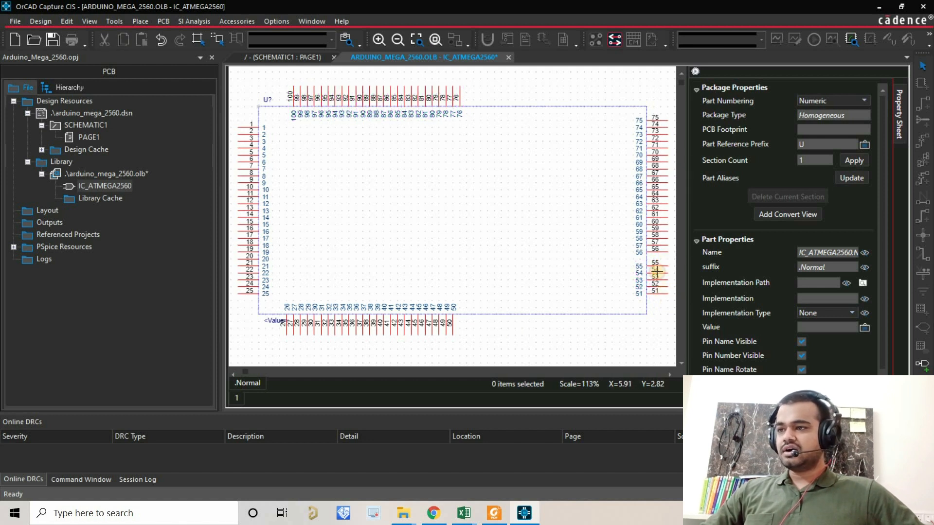
left_click_drag(667, 299, 664, 256)
left_click(526, 303)
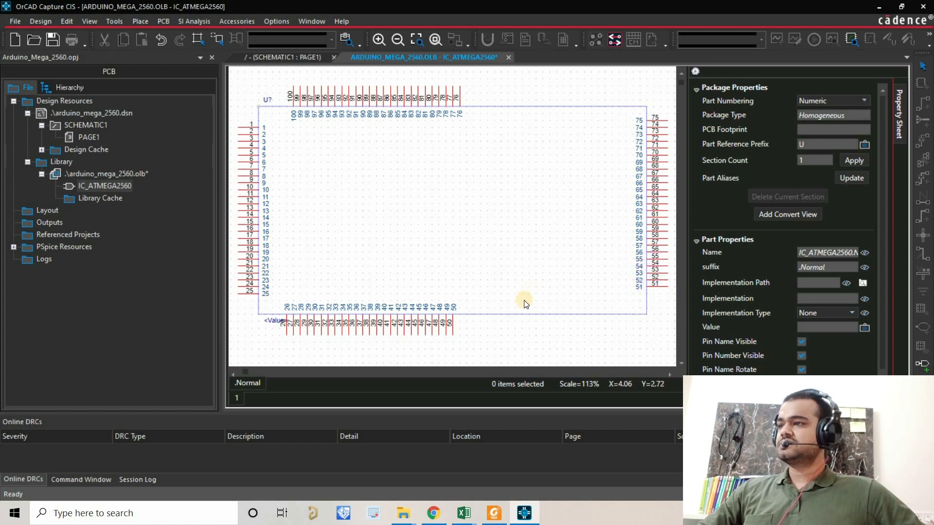
Open the Edit Pins table for the IC_ATMEGA2560 part
scroll(505, 292, "down", 1, "ctrl")
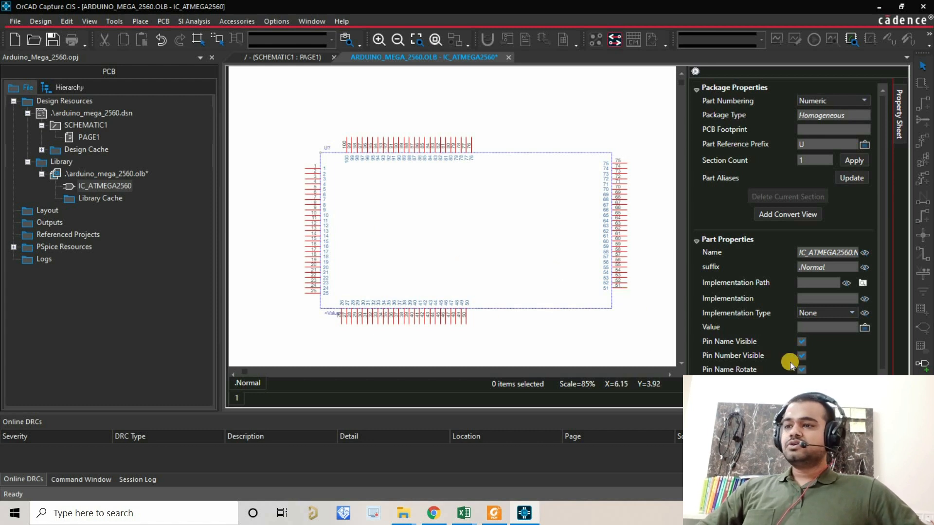
scroll(793, 351, "down", 2)
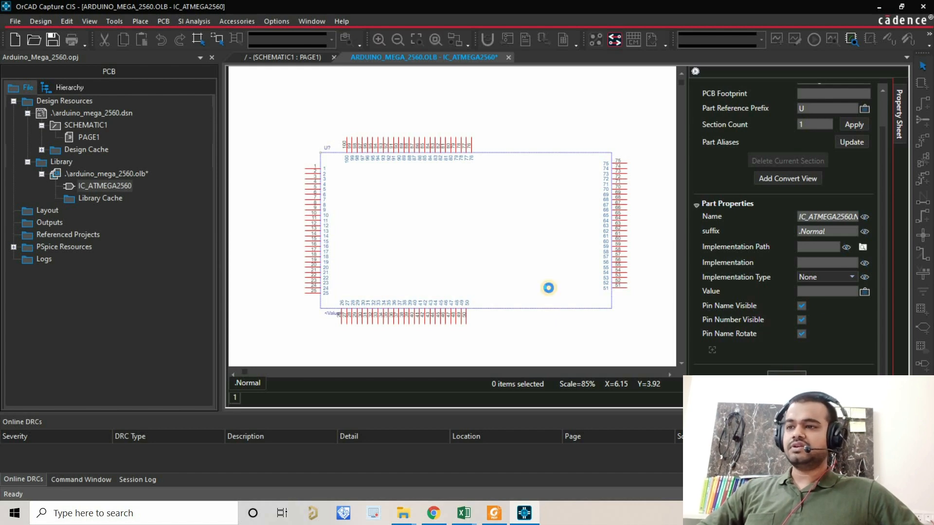
left_click(752, 361)
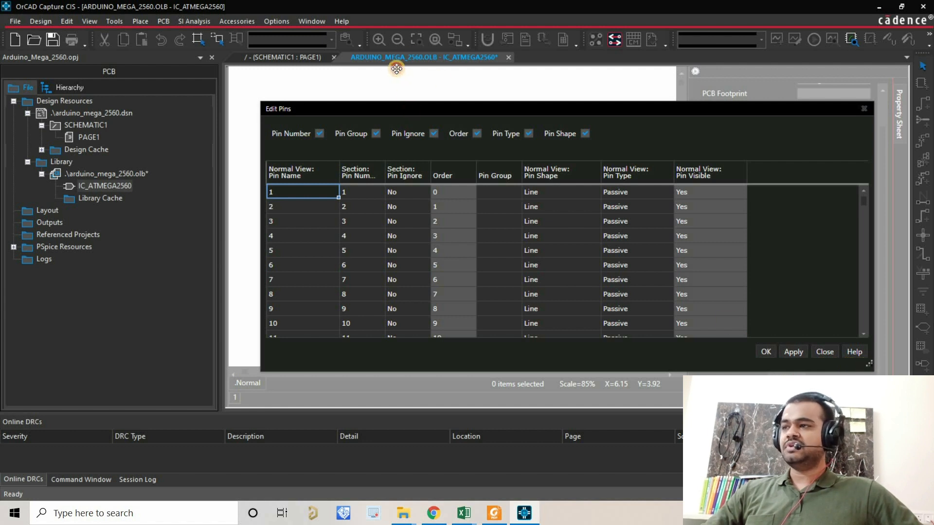
left_click_drag(397, 69, 396, 69)
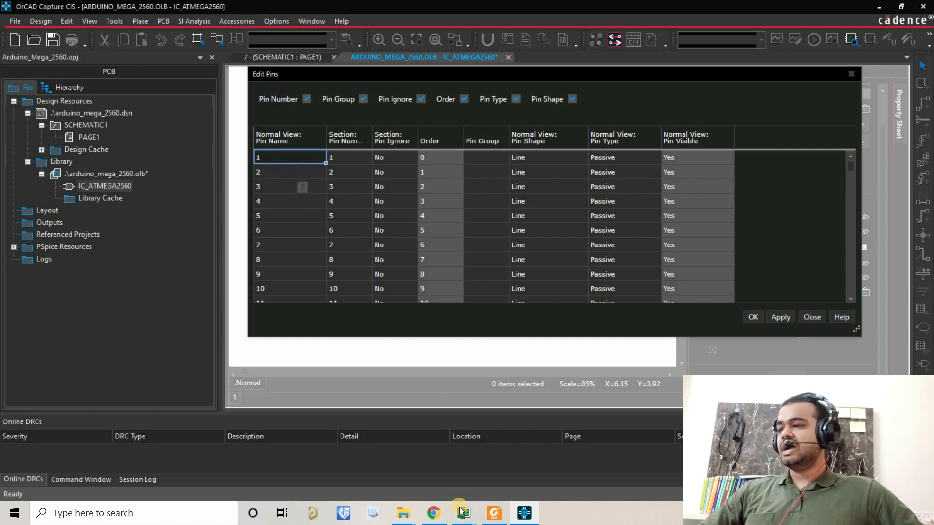
Copy the pin names in A1:A100 of the 100 Pin MCU sheet in Excel and paste them into Capture's Pin Name column from pin 1
mouse_move(462, 511)
left_click(531, 448)
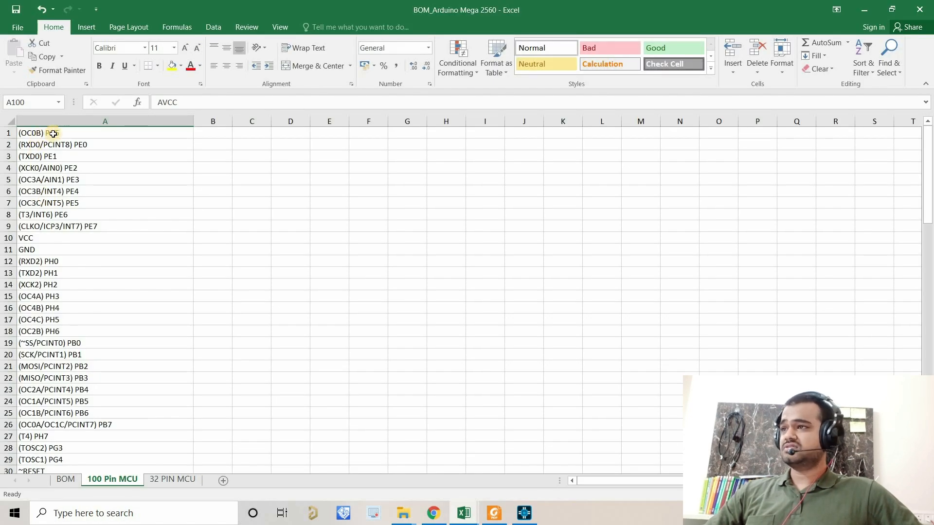
left_click_drag(69, 134, 42, 448)
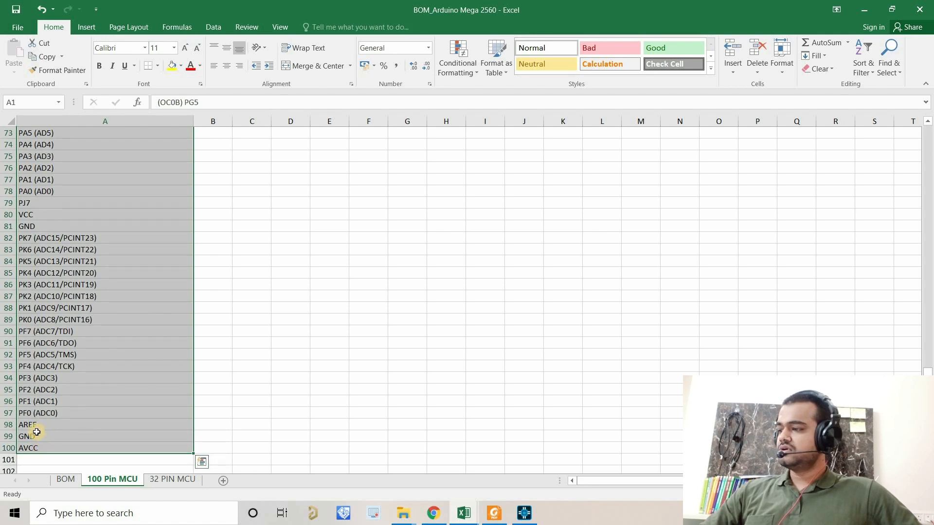
key("ctrl+c")
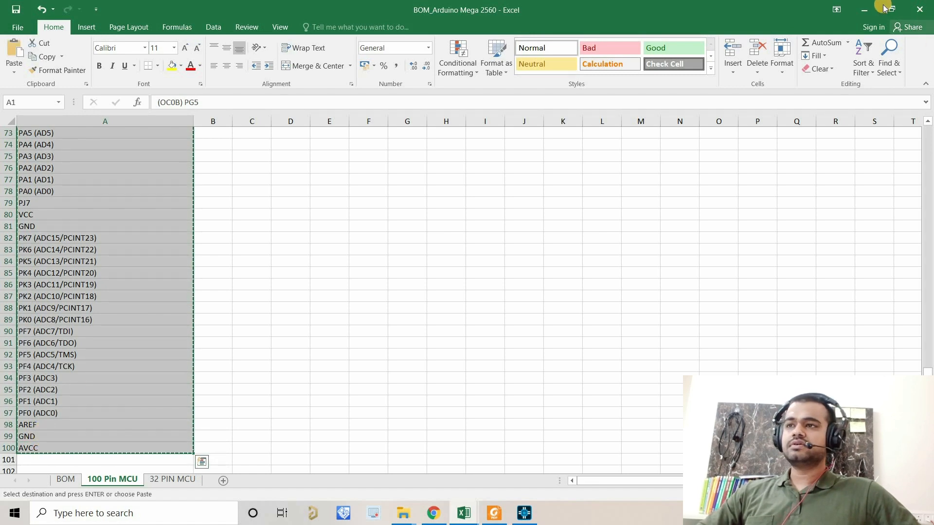
key("alt+Tab")
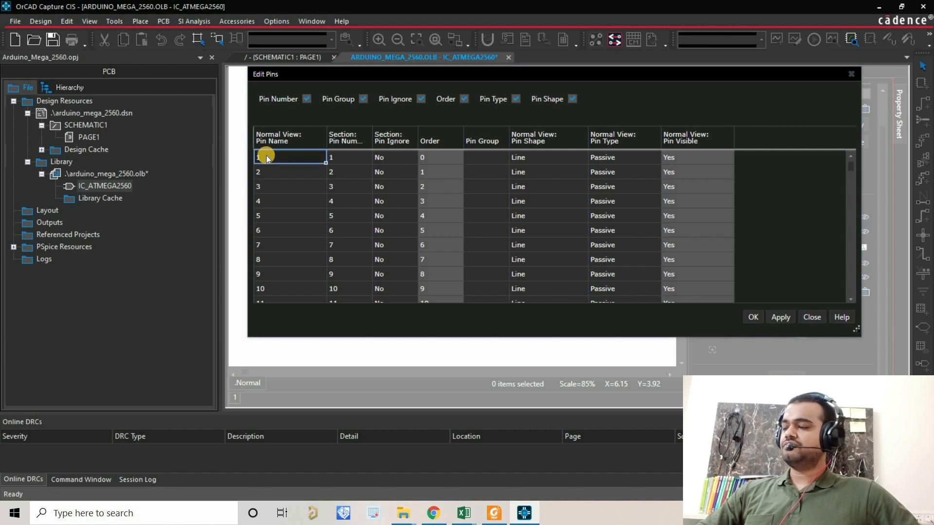
key("ctrl+v")
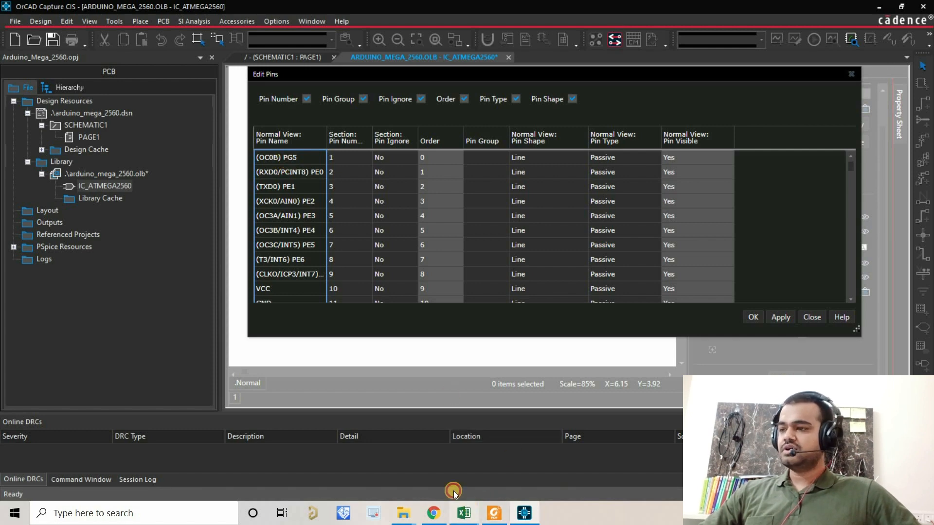
Check the pasted pin names against the start of the Excel 100 Pin MCU list, and apply them to the Capture part
mouse_move(464, 512)
left_click(520, 491)
scroll(167, 267, "up", 5)
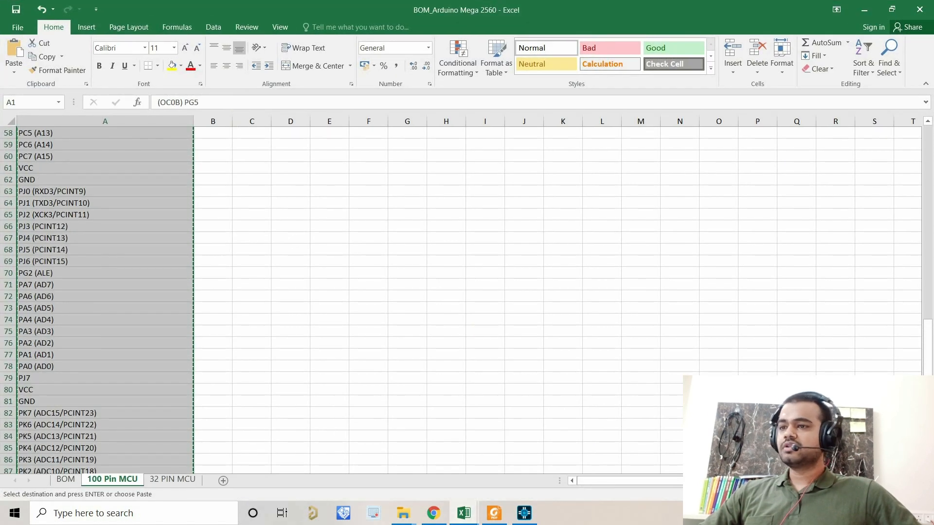
left_click_drag(929, 314, 930, 129)
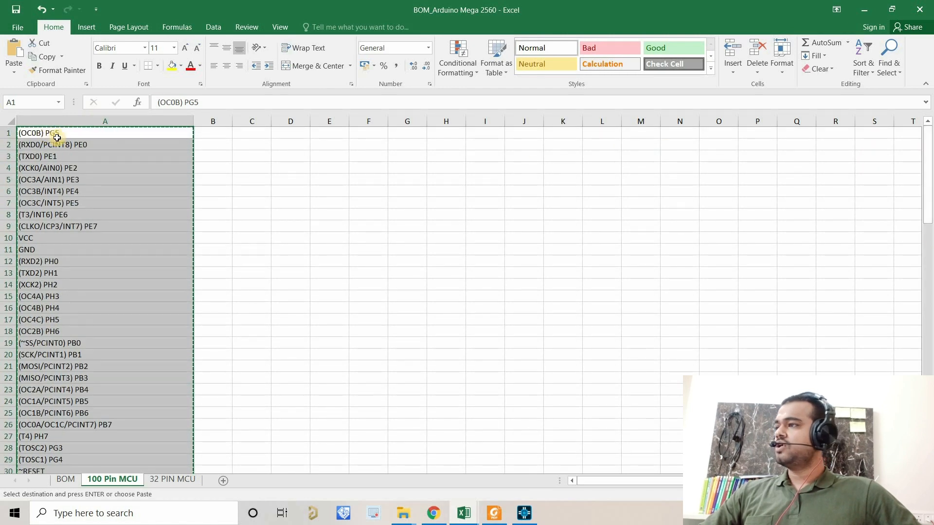
left_click(524, 513)
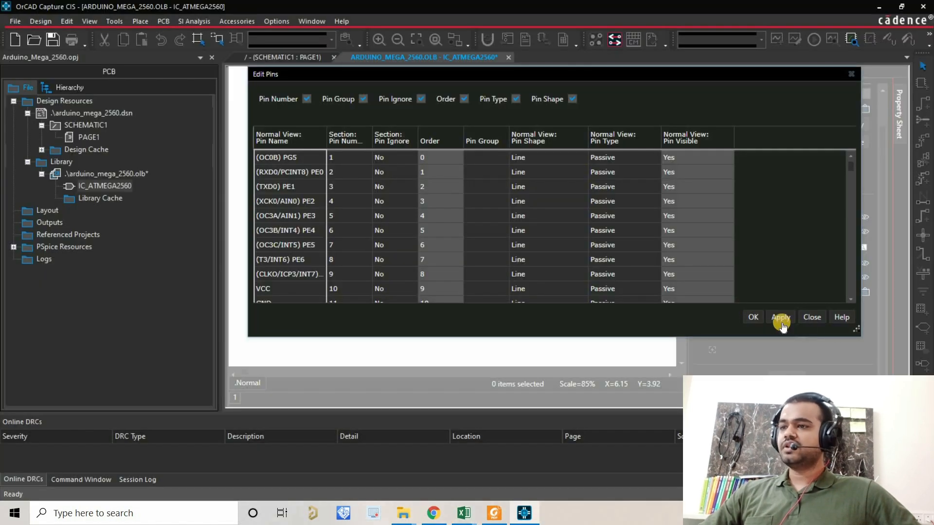
left_click(780, 319)
left_click(753, 318)
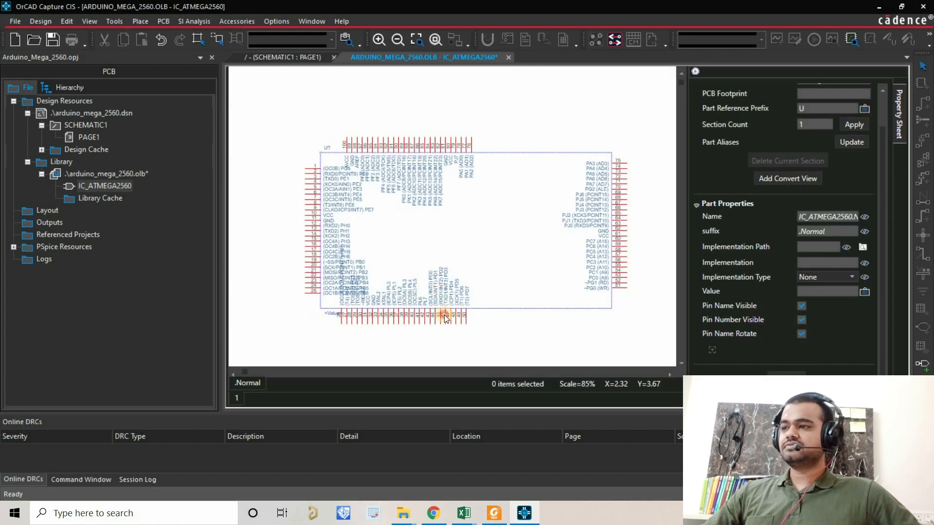
Shift pins 26 to 50 together along the body's bottom edge toward its middle, clear of the left-hand pin names
left_click_drag(339, 321, 428, 330)
left_click(536, 354)
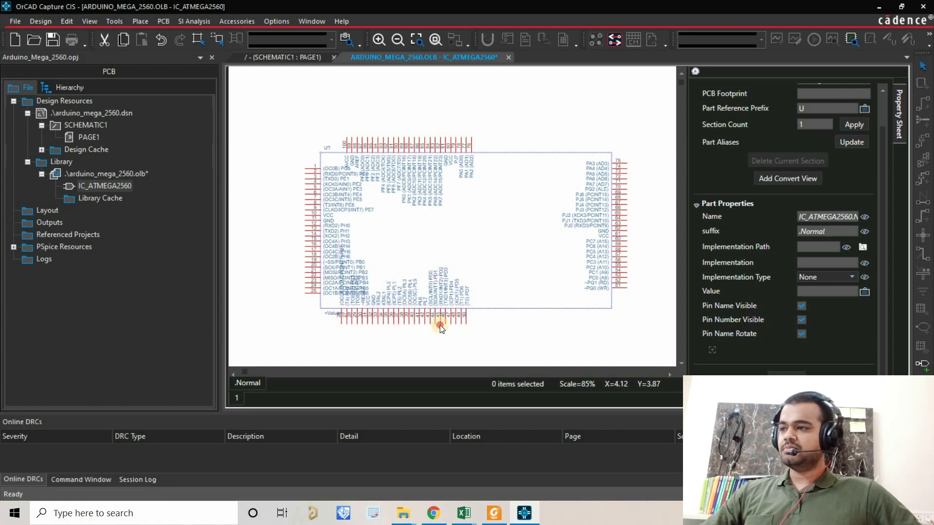
left_click_drag(334, 323, 501, 349)
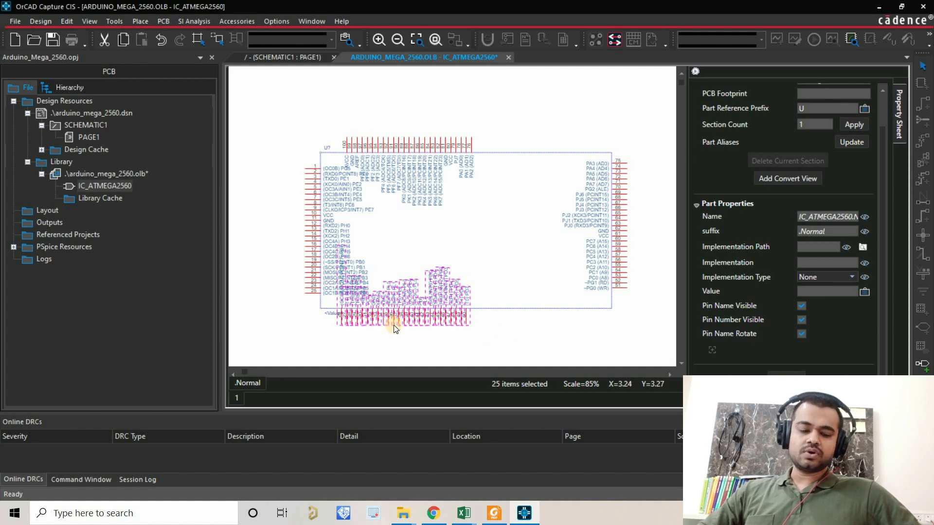
scroll(393, 329, "up", 1, "ctrl")
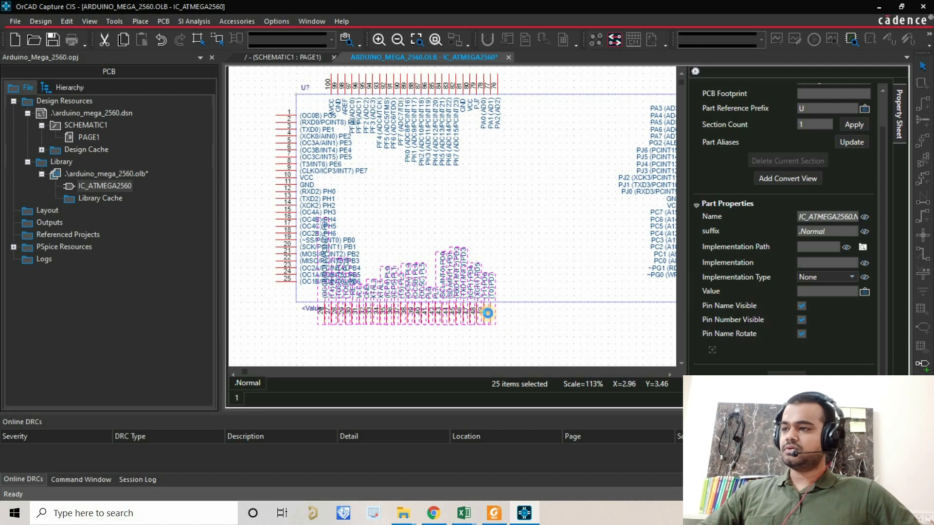
scroll(488, 313, "up", 1, "ctrl")
left_click_drag(485, 313, 363, 319)
Shift pins 76 to 100 together along the body's top edge toward its middle, lining them up above the bottom pins
scroll(555, 272, "down", 3, "ctrl")
left_click(435, 149)
left_click_drag(438, 142, 318, 128)
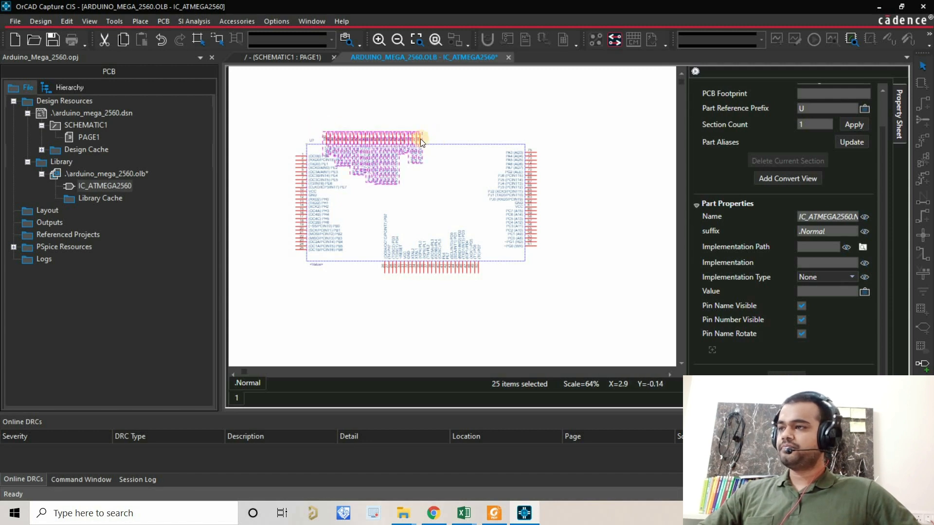
scroll(421, 139, "up", 2, "ctrl")
left_click_drag(421, 138, 524, 146)
left_click(327, 139)
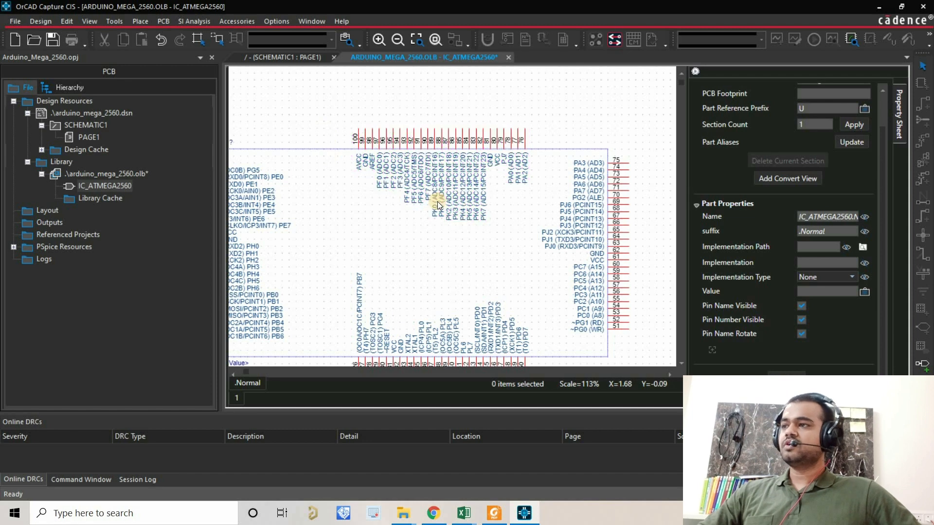
scroll(481, 258, "down", 4)
scroll(499, 322, "down", 1, "ctrl")
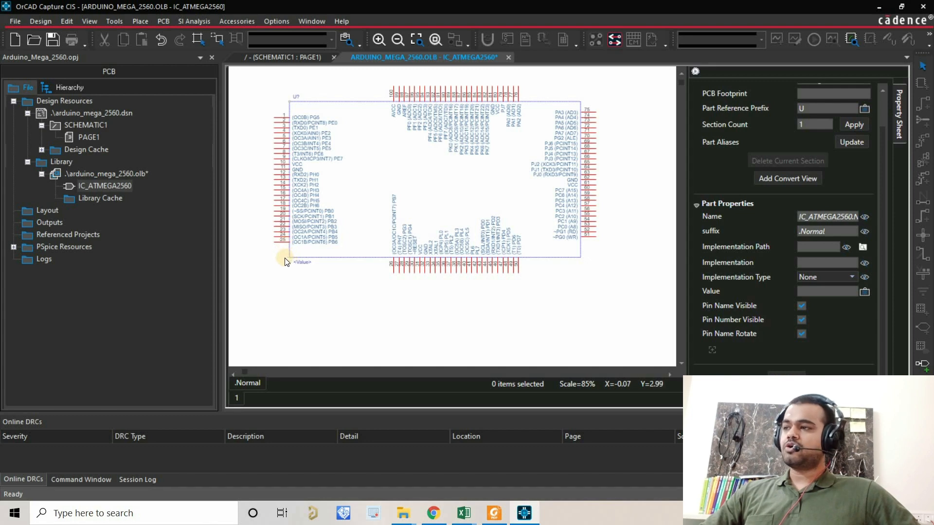
scroll(284, 258, "up", 4, "ctrl")
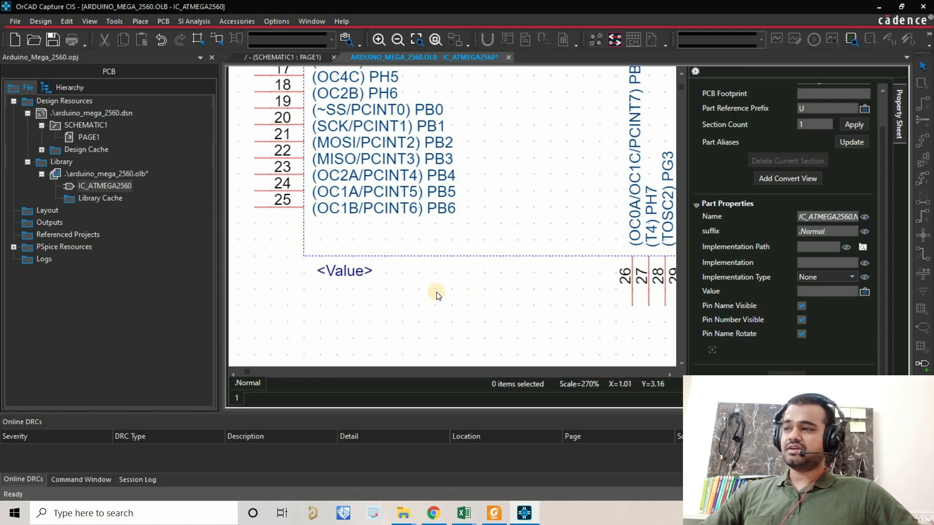
scroll(396, 292, "down", 3, "ctrl")
scroll(515, 317, "down", 1, "ctrl")
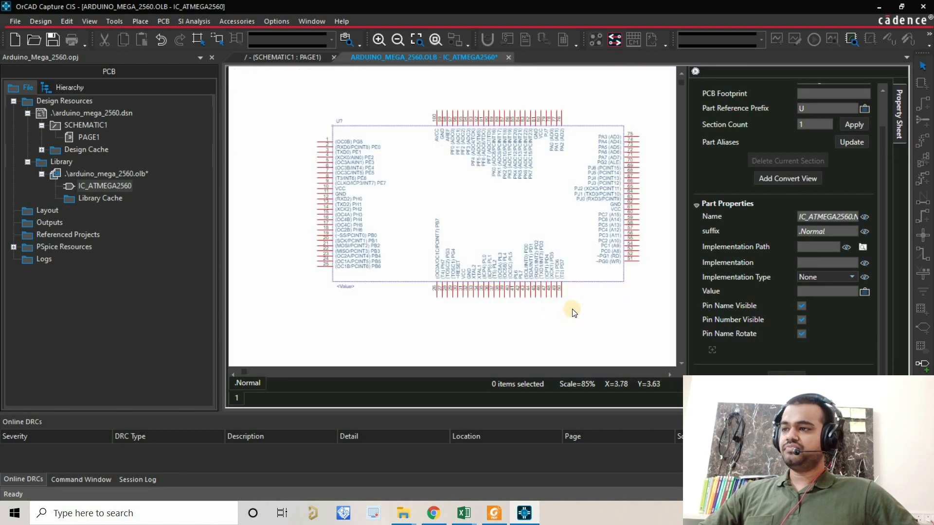
left_click(621, 281)
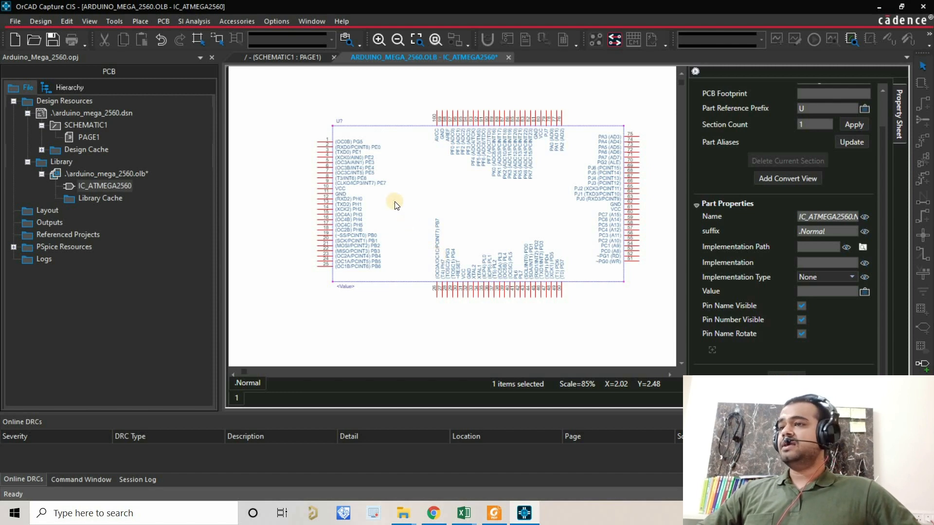
Draw a small ellipse about one grid step across inside the body's upper-left corner, above the pin 1 name
scroll(324, 130, "up", 4, "ctrl")
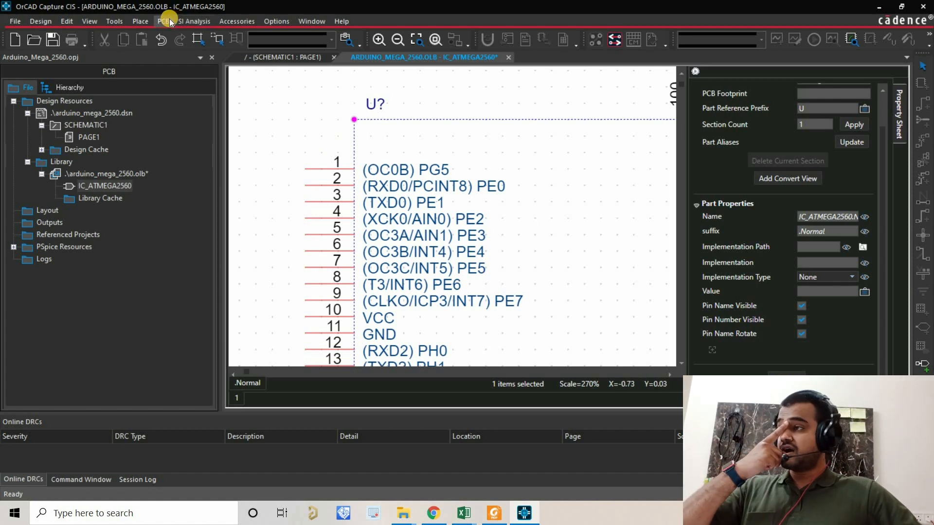
left_click(141, 21)
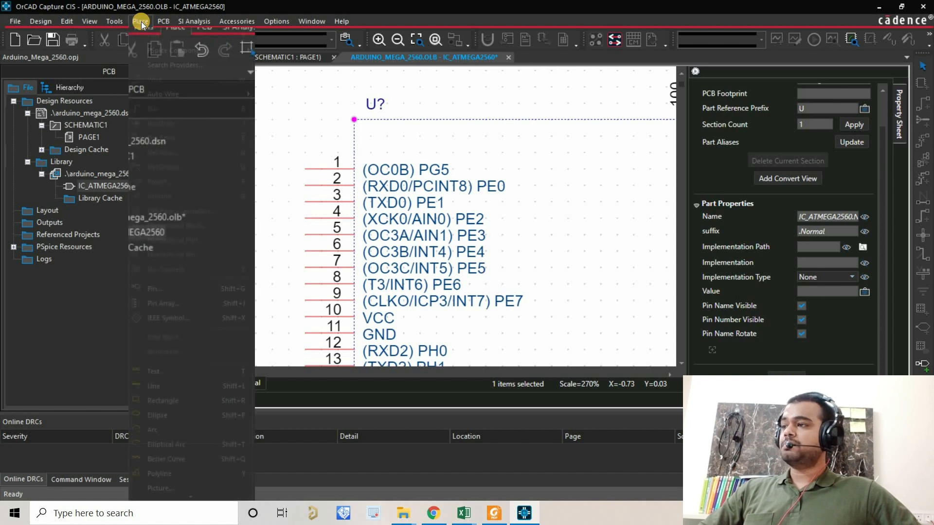
left_click(161, 415)
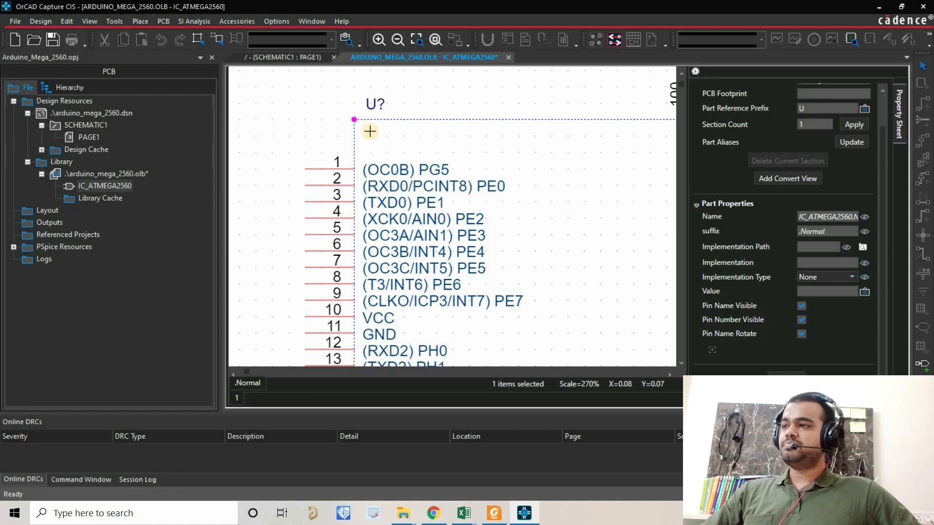
left_click(370, 131)
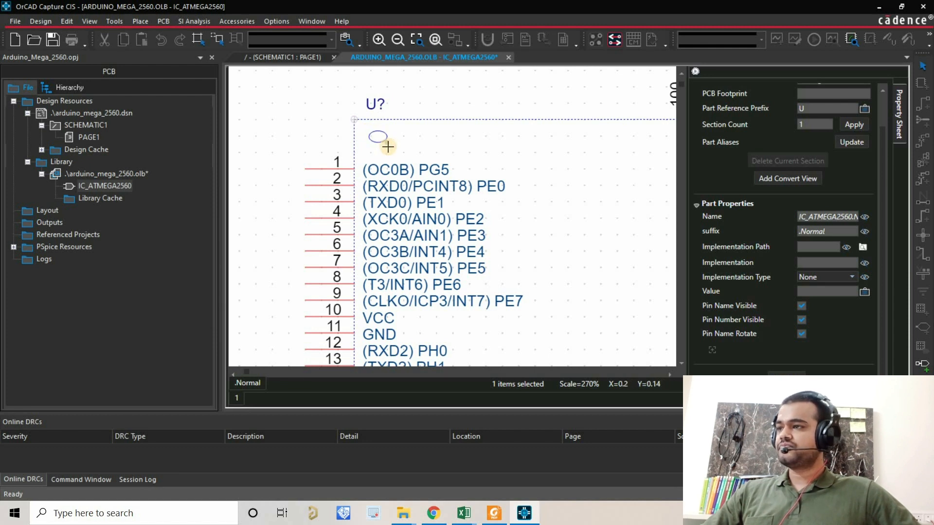
left_click(388, 148)
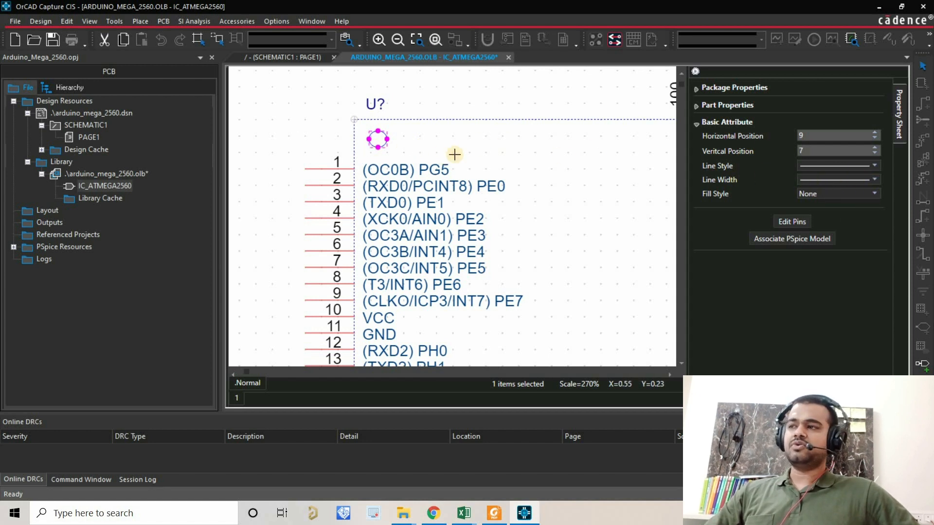
Set the ellipse's Fill Style to Solid and leave the Ellipse tool
left_click(842, 194)
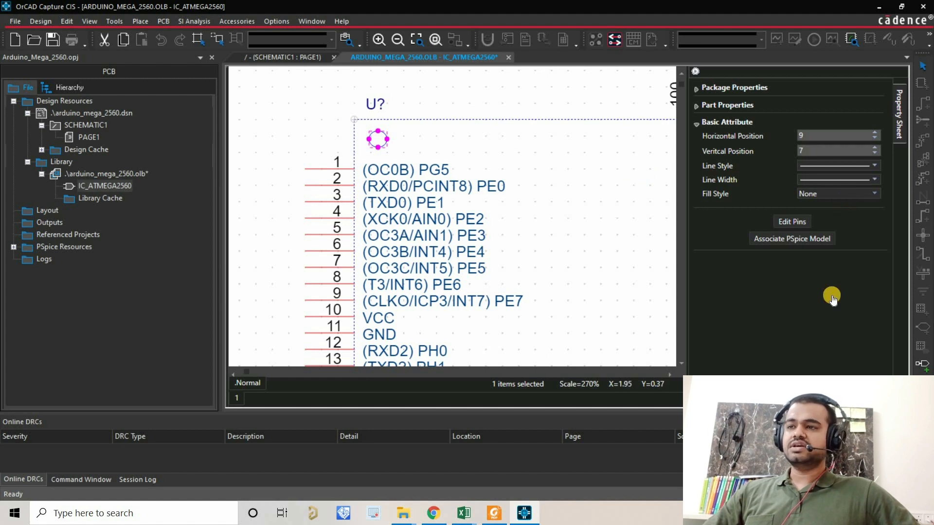
key("Return")
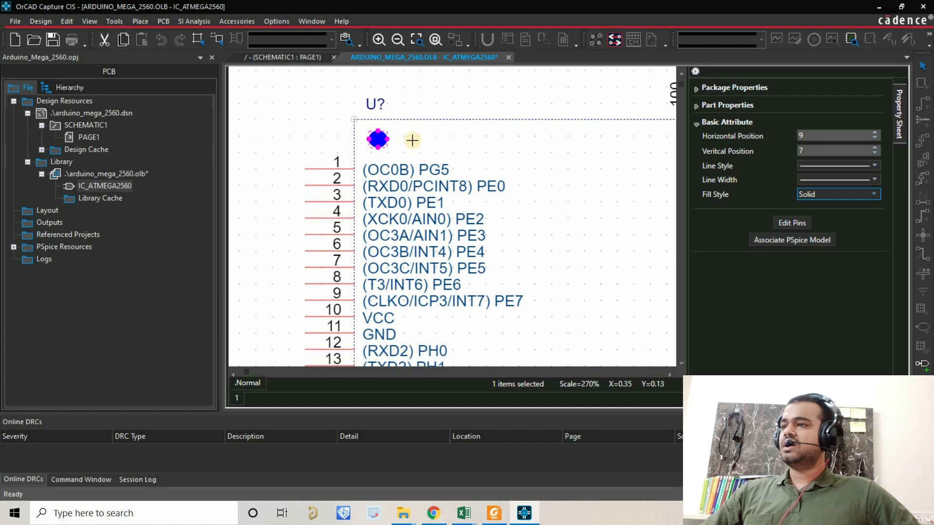
right_click(428, 141)
left_click(447, 145)
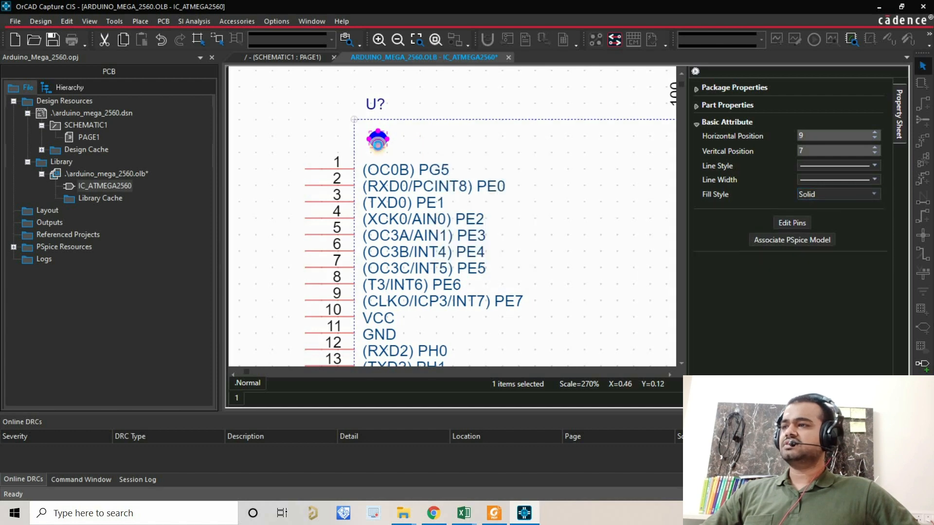
left_click(314, 142)
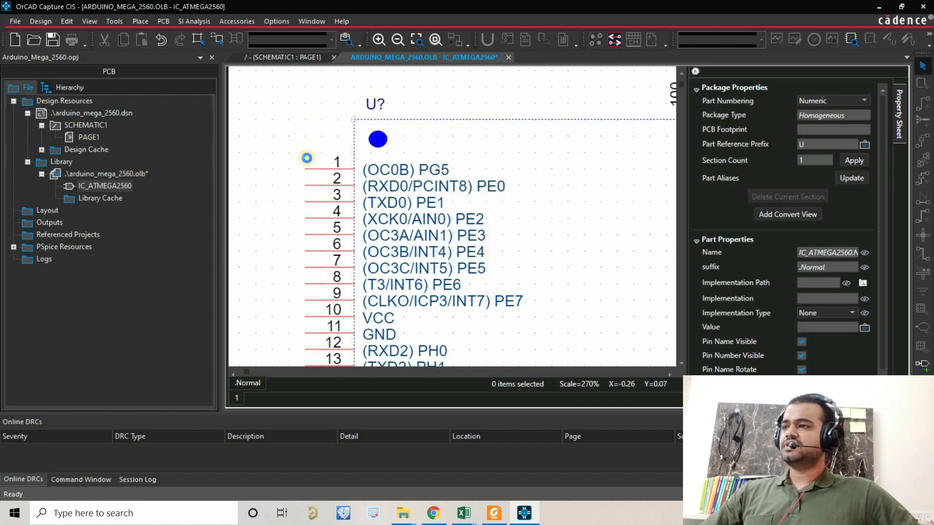
scroll(308, 158, "down", 5, "ctrl")
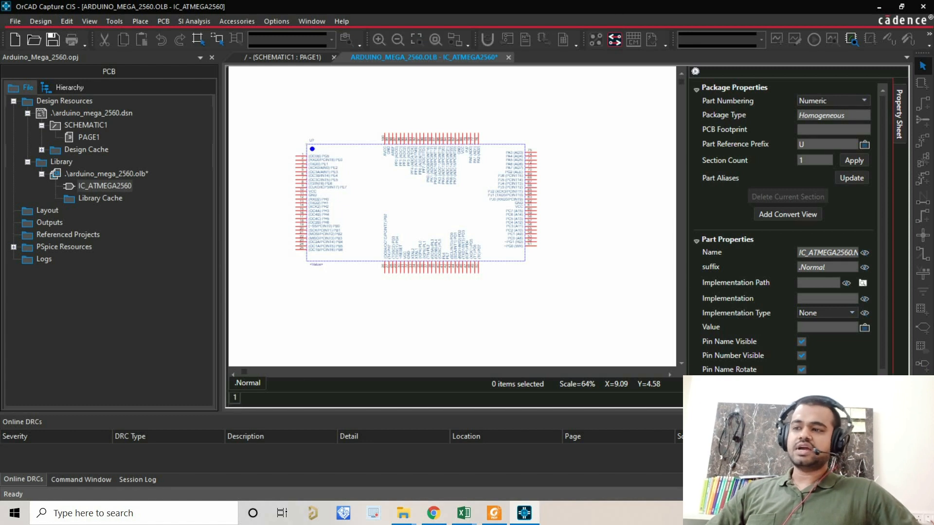
Add custom part properties named Manufacturer and Manufacturer Part Number to IC_ATMEGA2560, leaving their values empty
key("Caps_Lock")
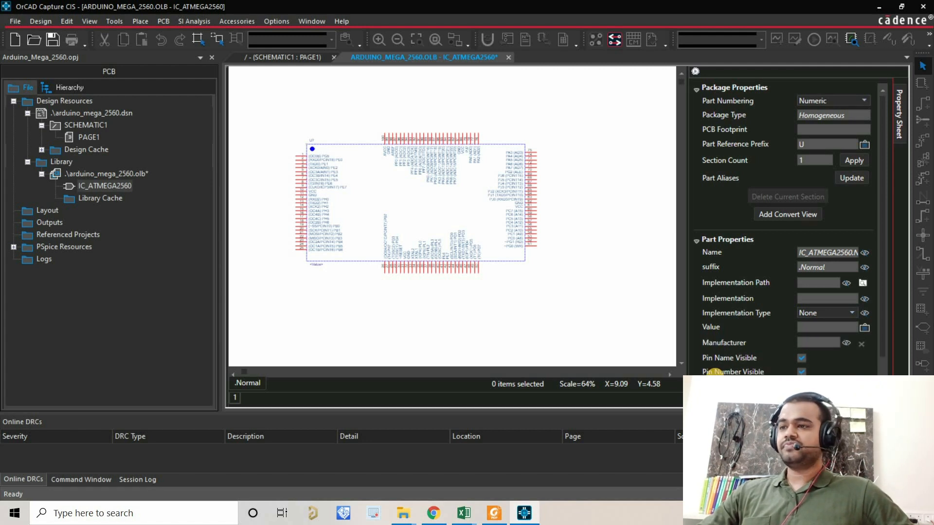
scroll(713, 351, "down", 1)
left_click(717, 353)
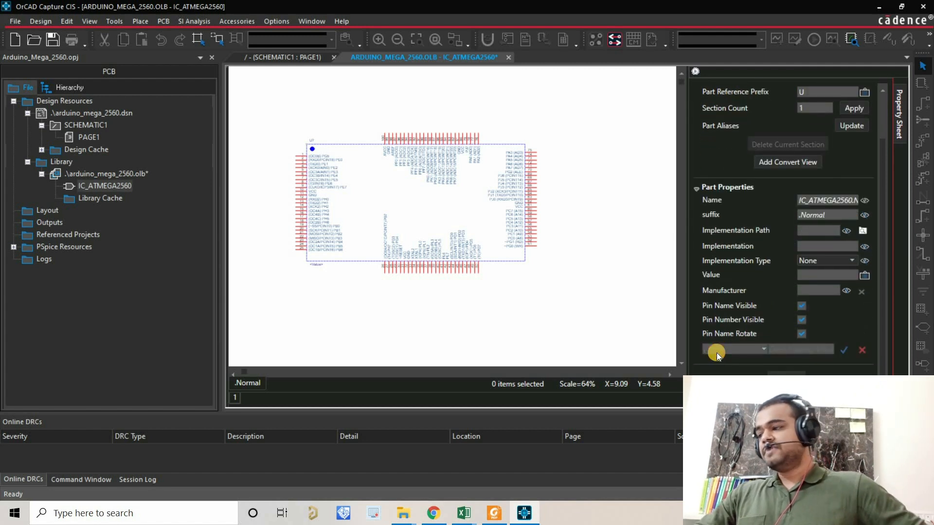
type("Manufact")
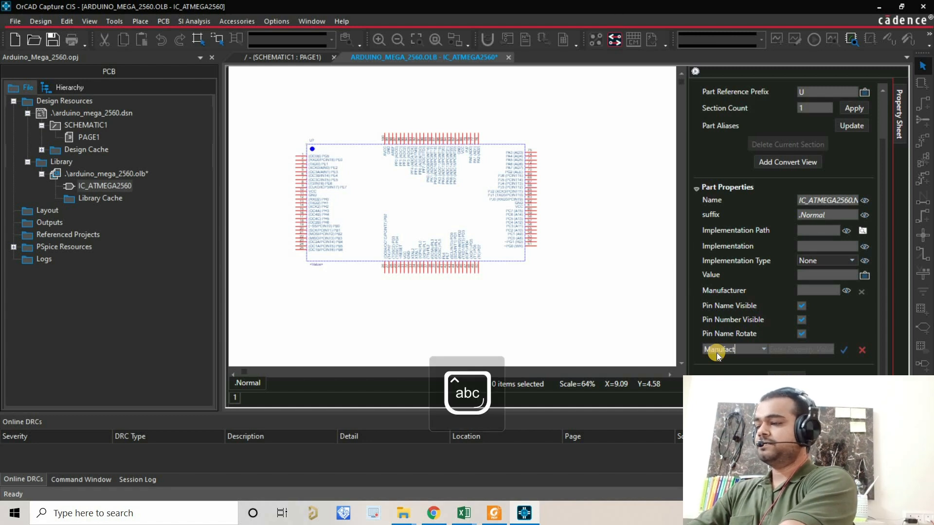
type("urer Pa")
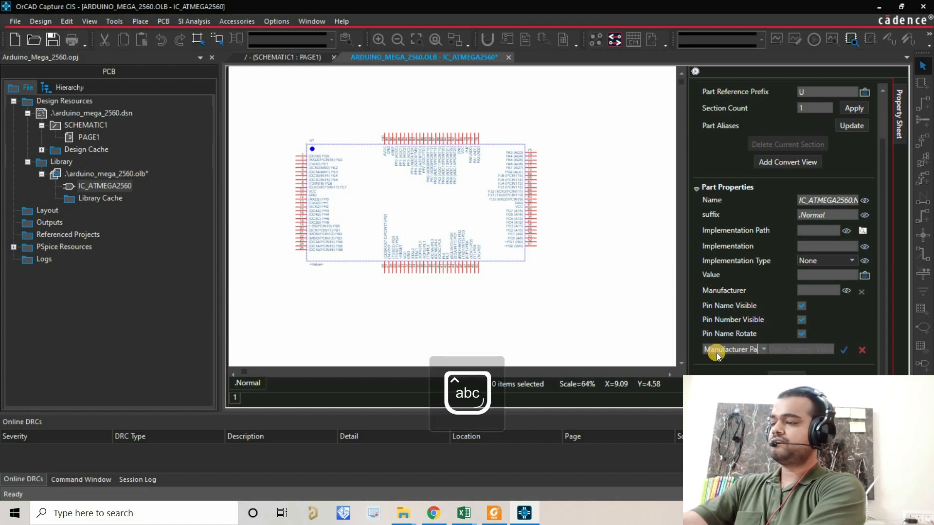
type("rt Number")
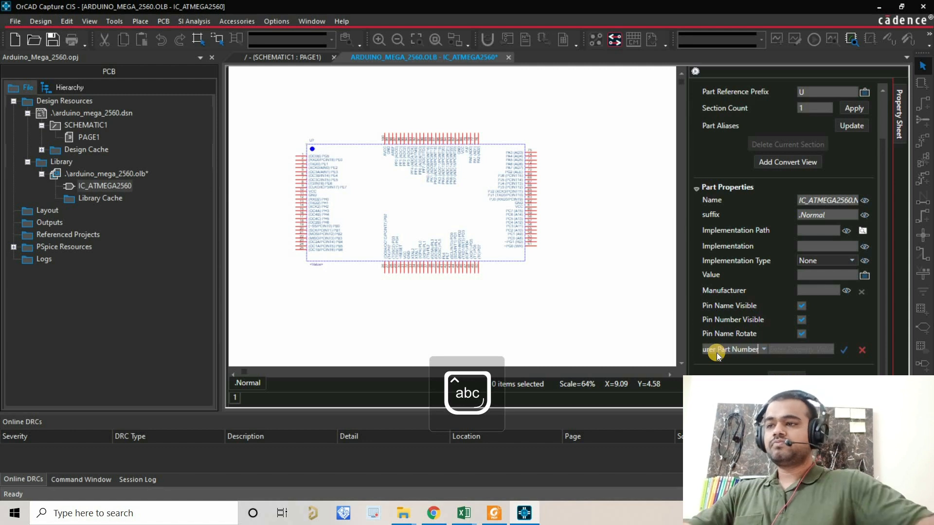
left_click(842, 347)
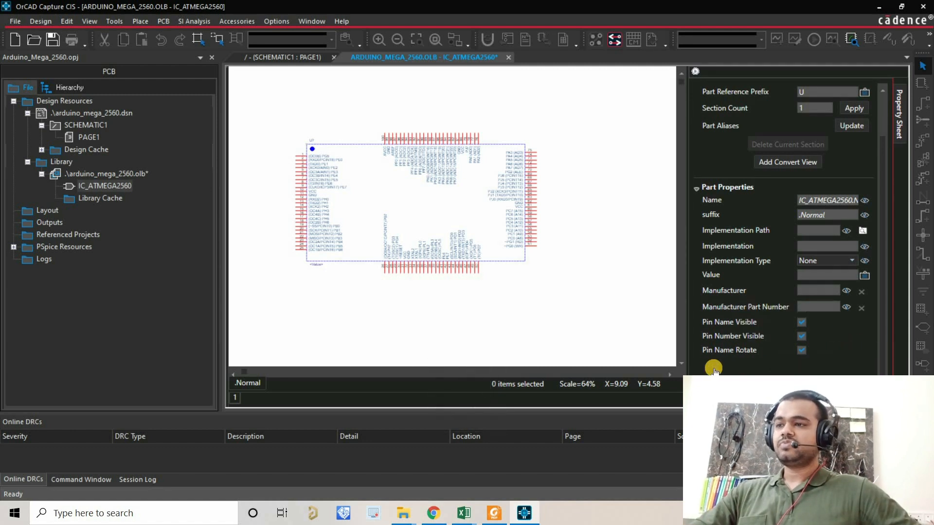
Add a custom part property named Case/Package with an empty value
key("Caps_Lock")
type("C")
key("Caps_Lock")
type("ase/")
key("Caps_Lock")
type("P")
key("Caps_Lock")
type("ackage")
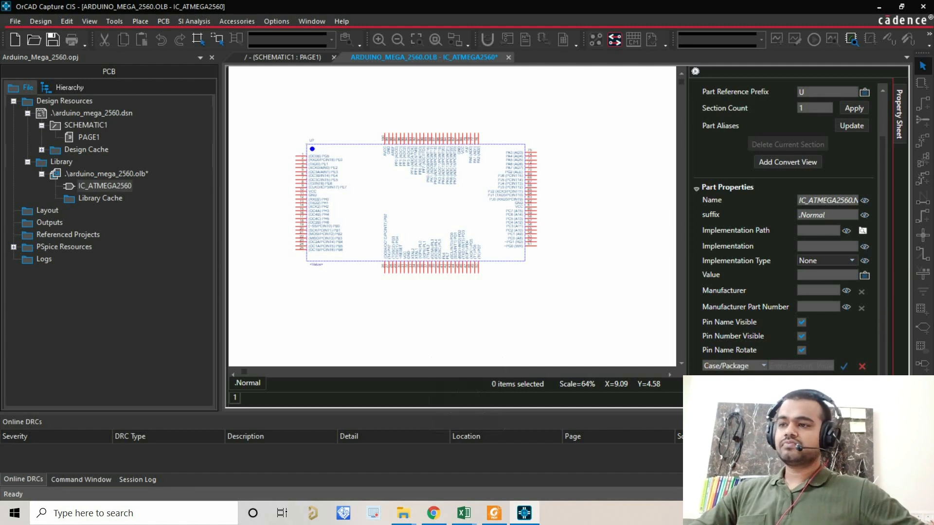
left_click(843, 365)
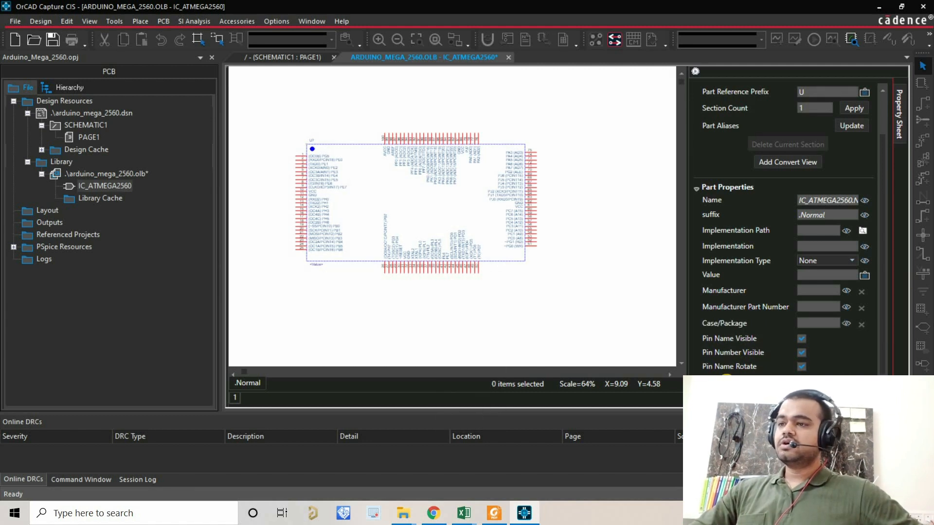
Add custom part properties named Supplier-1 and Description, leaving both values empty
key("Caps_Lock")
key("Caps_Lock")
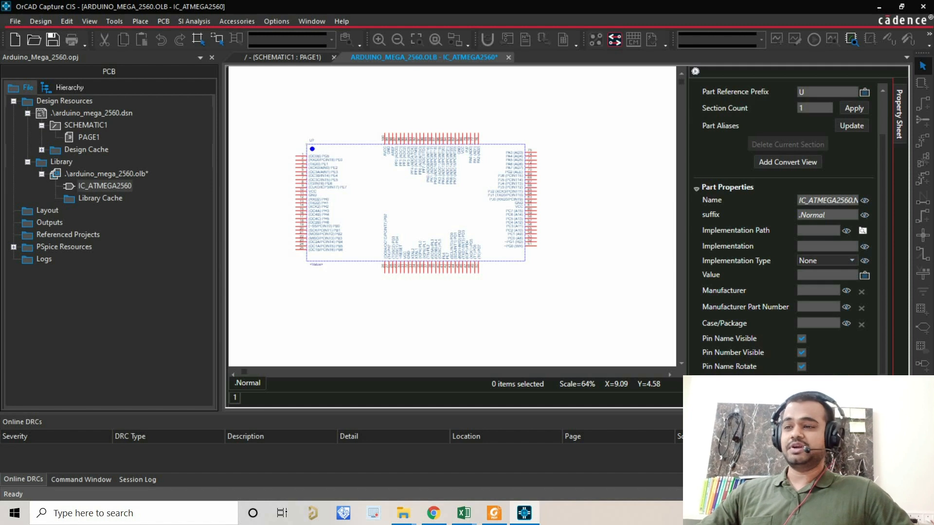
key("Return")
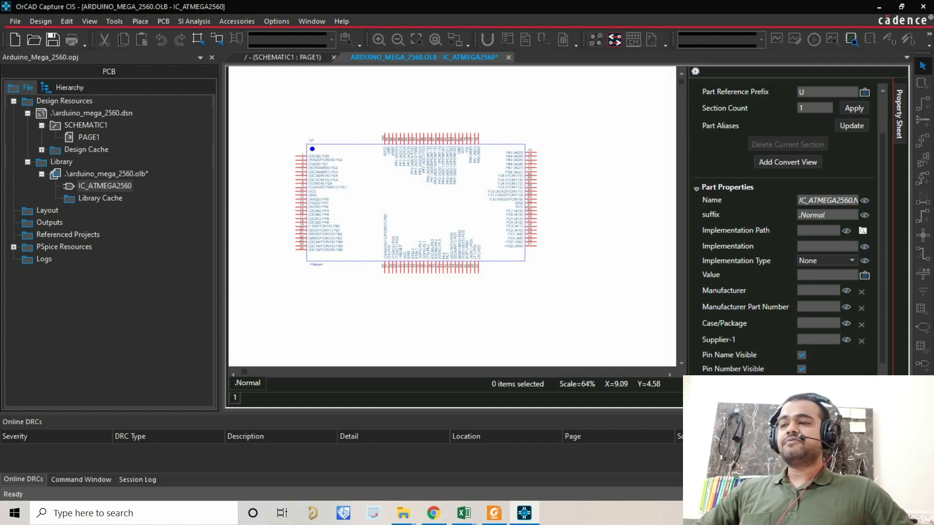
key("Caps_Lock")
key("Caps_Lock")
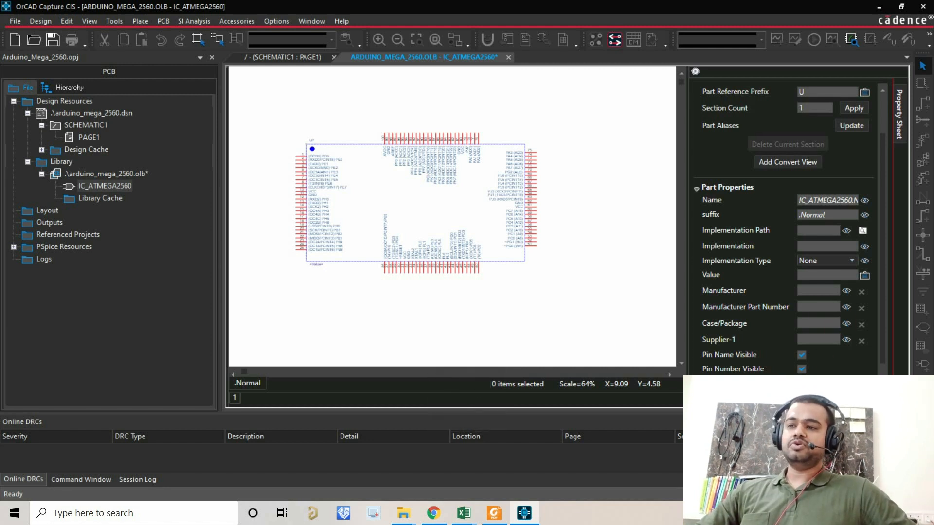
key("Return")
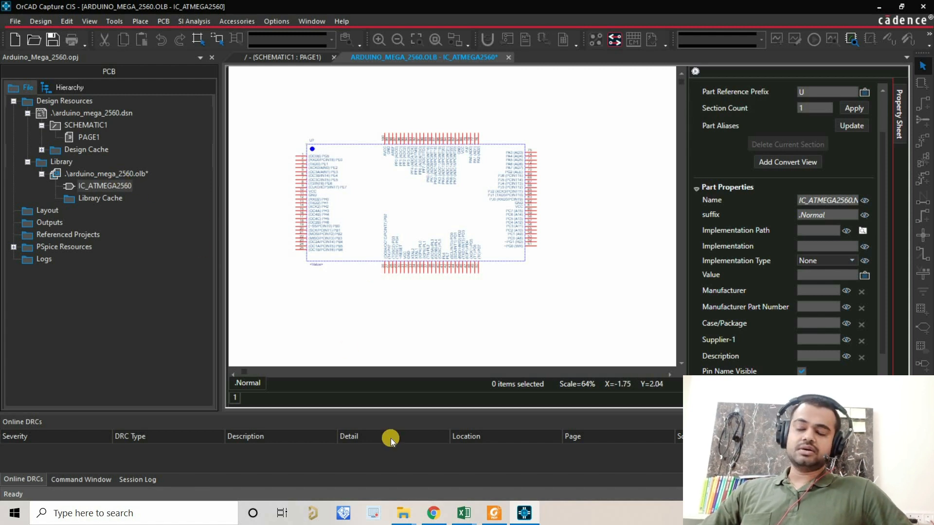
Switch to Excel and view the Schematic sheet of the Component Naming Convention workbook
mouse_move(464, 513)
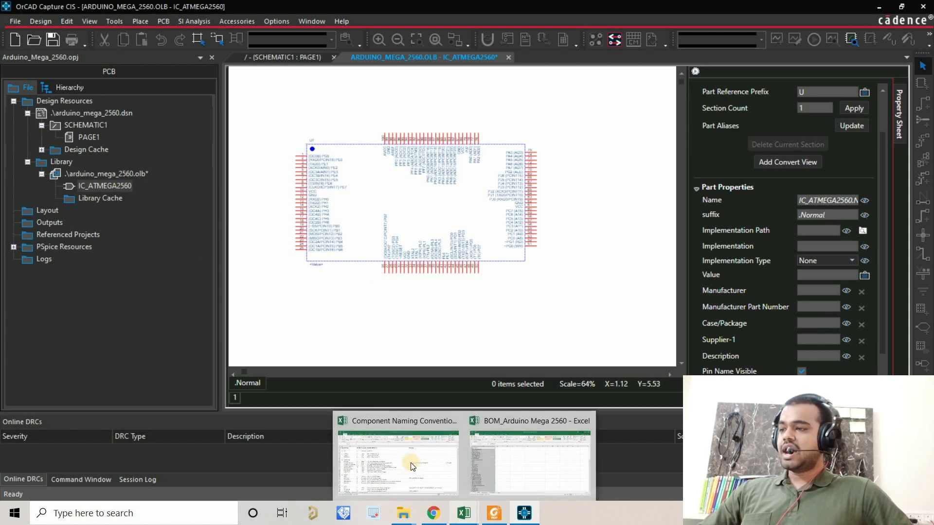
left_click(396, 450)
left_click(465, 513)
left_click(523, 462)
left_click(63, 479)
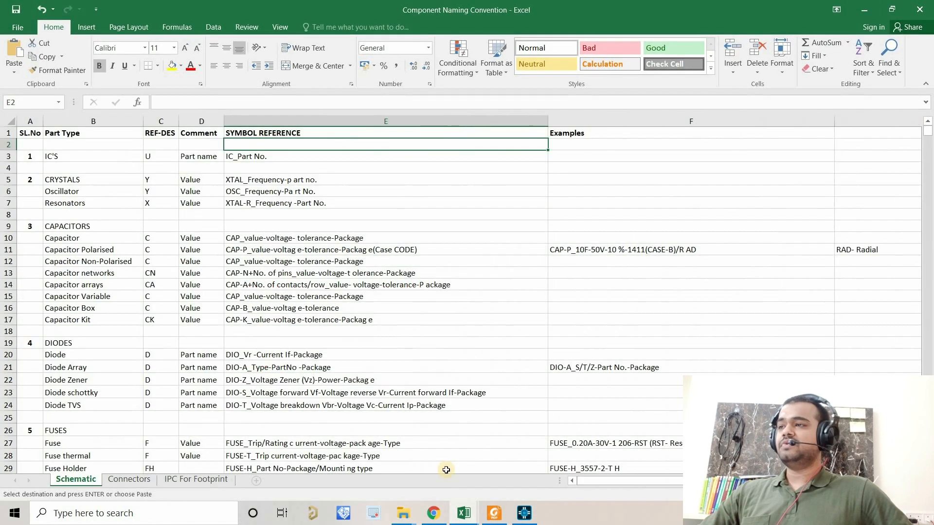
Switch to Chrome and search the Digi-Key site for 0.1uf
left_click(434, 513)
left_click(329, 3)
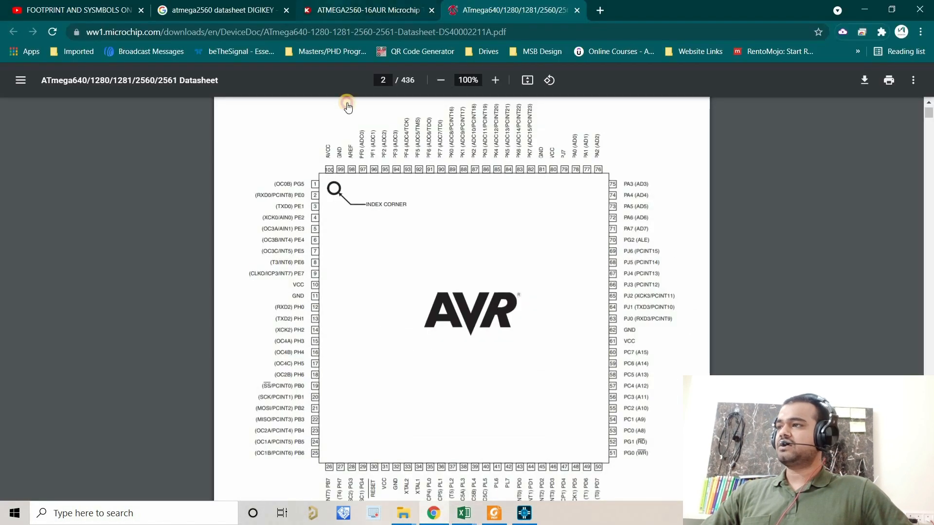
left_click(412, 88)
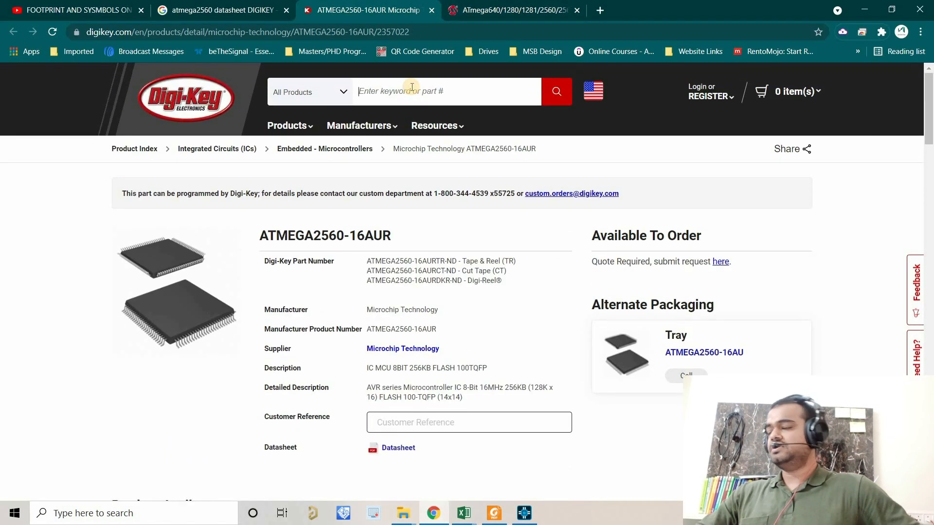
type("0.1")
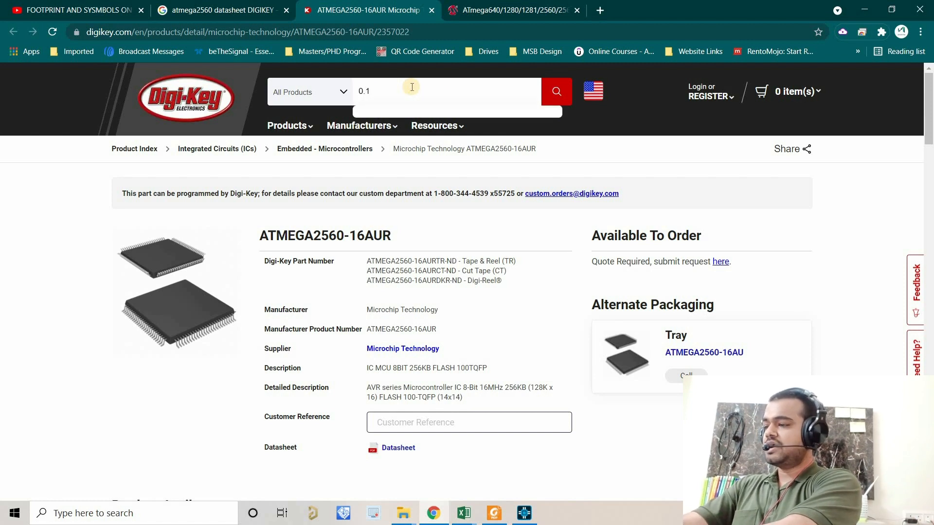
type("uf")
key("Return")
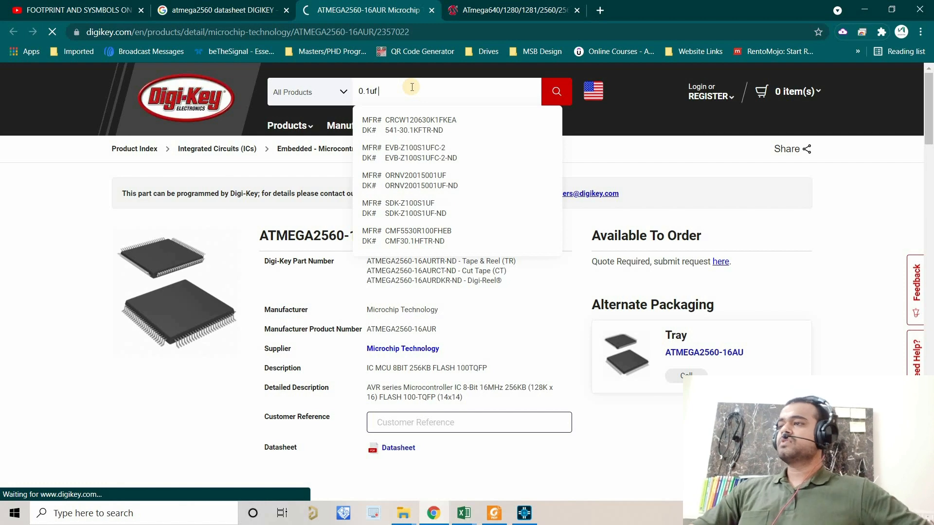
Open the Ceramic Capacitors category and select filters of 0.1 µF capacitance, ±5% tolerance and 25V rated voltage
scroll(345, 320, "down", 2)
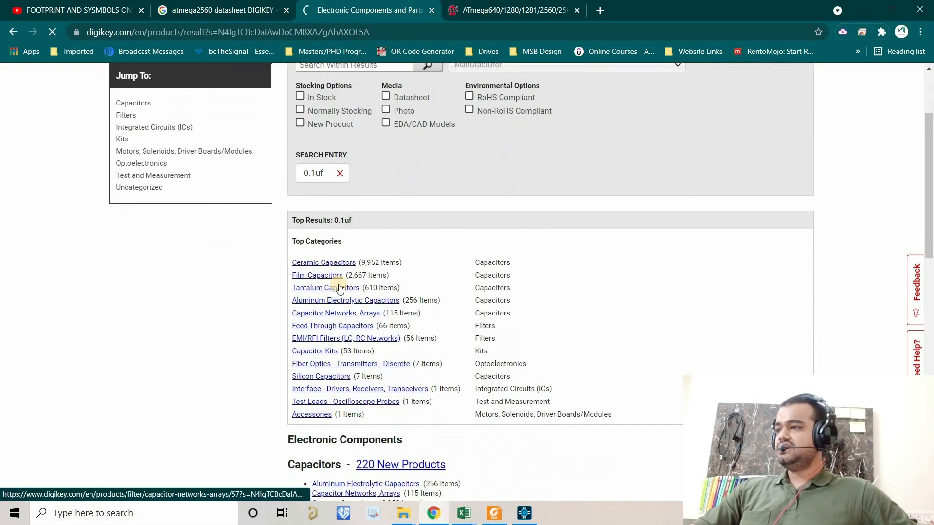
left_click(316, 262)
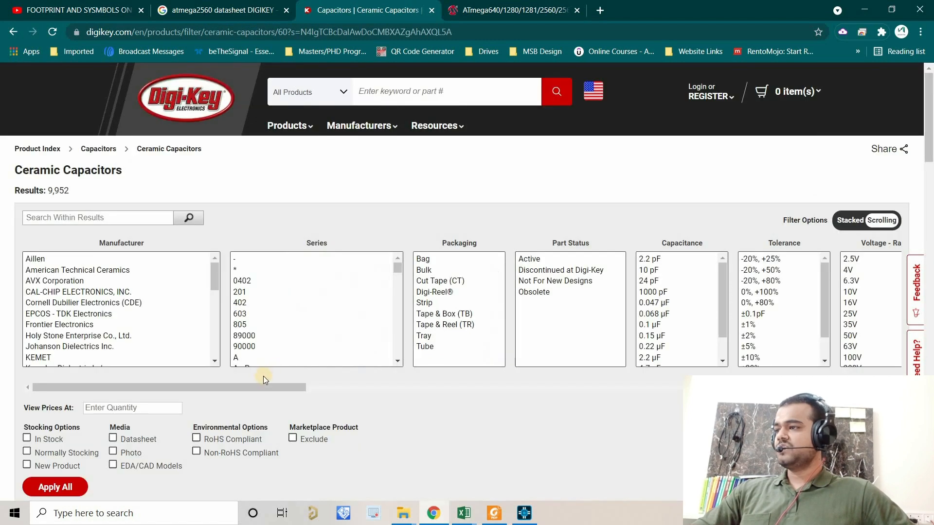
left_click_drag(264, 386, 361, 392)
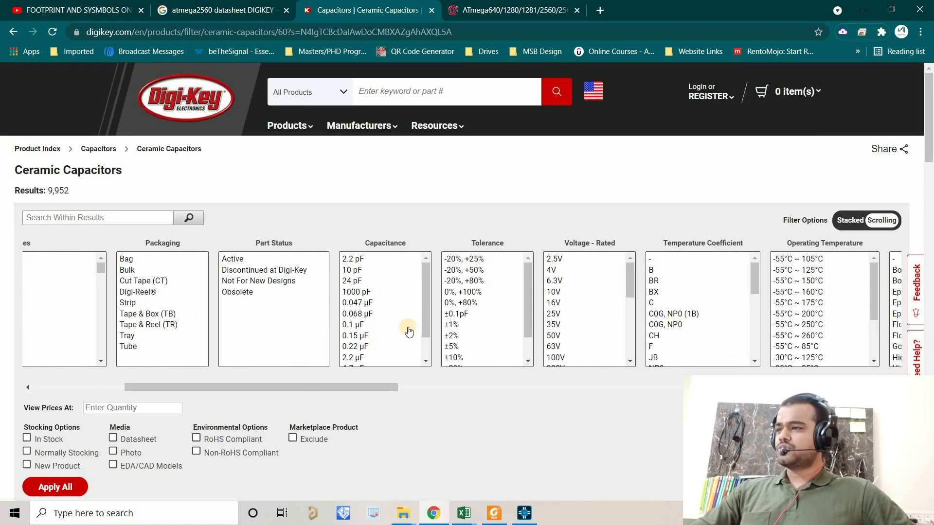
left_click_drag(425, 329, 423, 351)
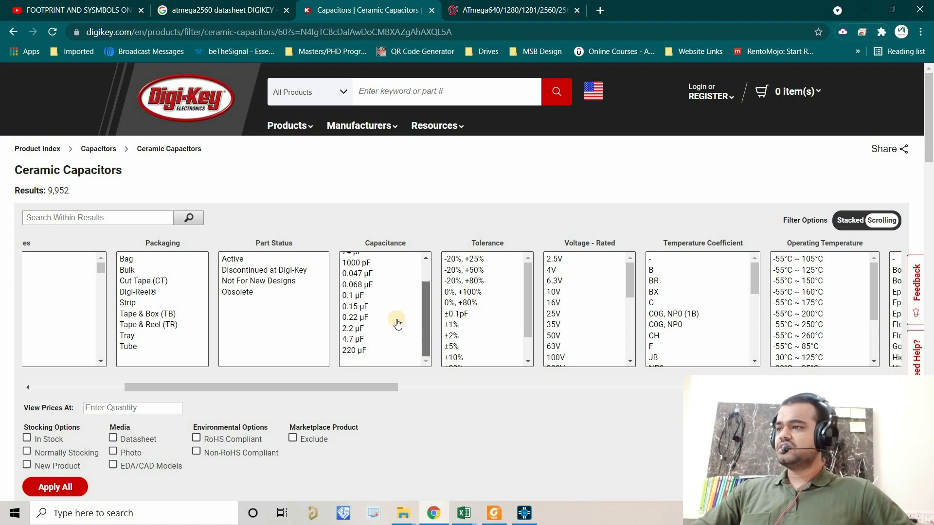
left_click(358, 296)
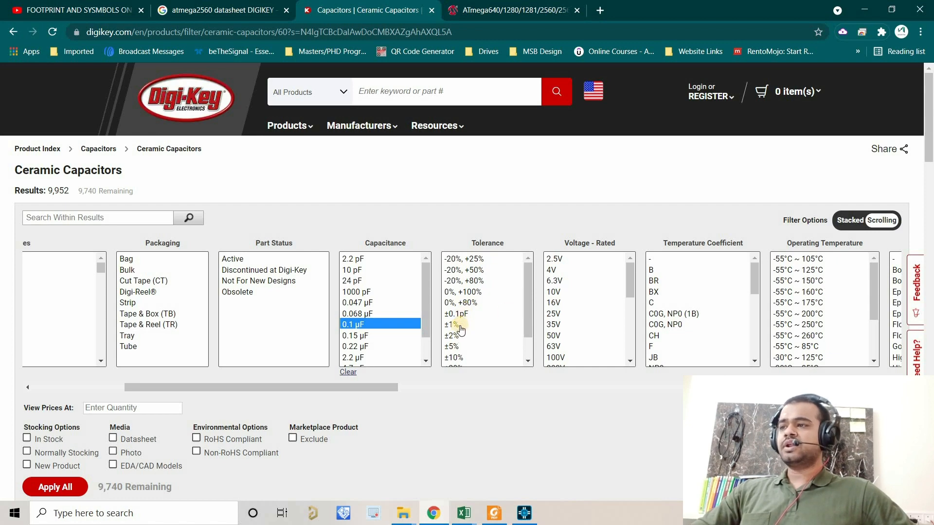
left_click(451, 346)
left_click(424, 390)
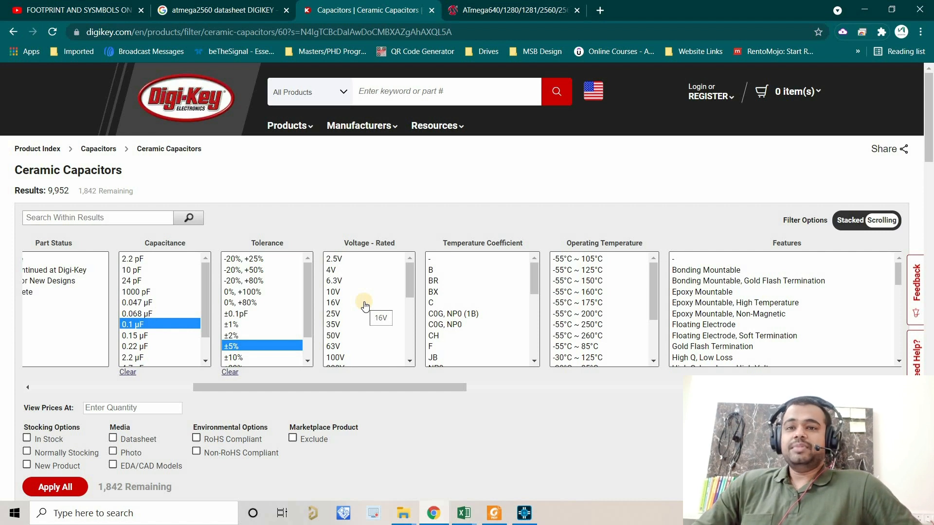
left_click(338, 317)
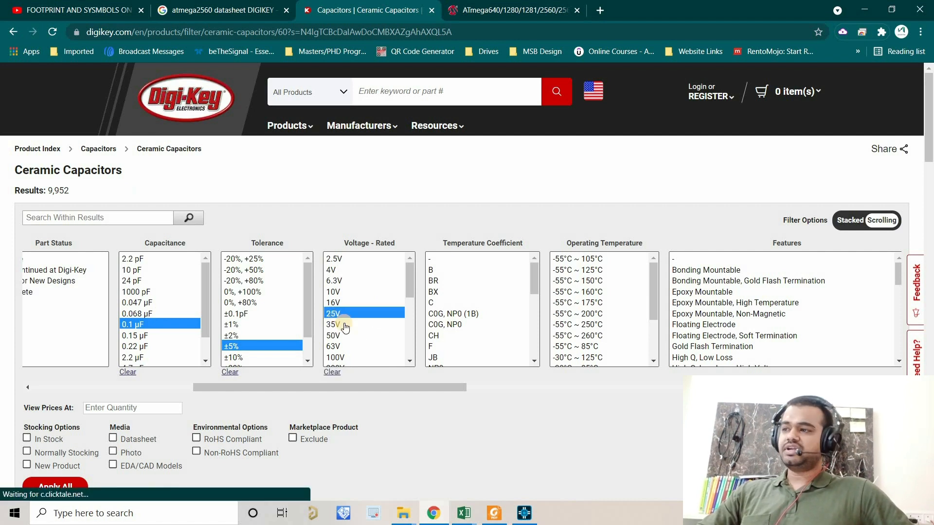
Select the 0805 (2012 Metric) package as a further filter and apply all the chosen filters
left_click_drag(448, 388, 503, 390)
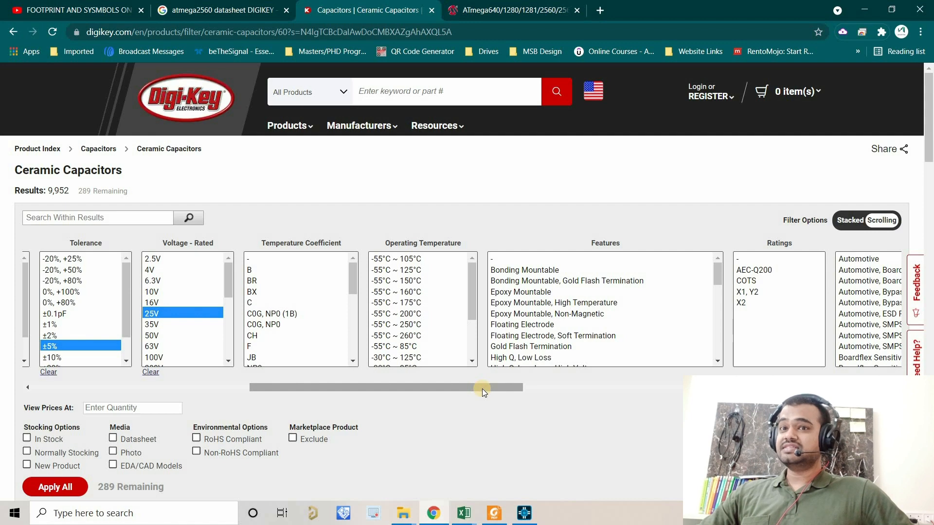
left_click_drag(482, 389, 749, 413)
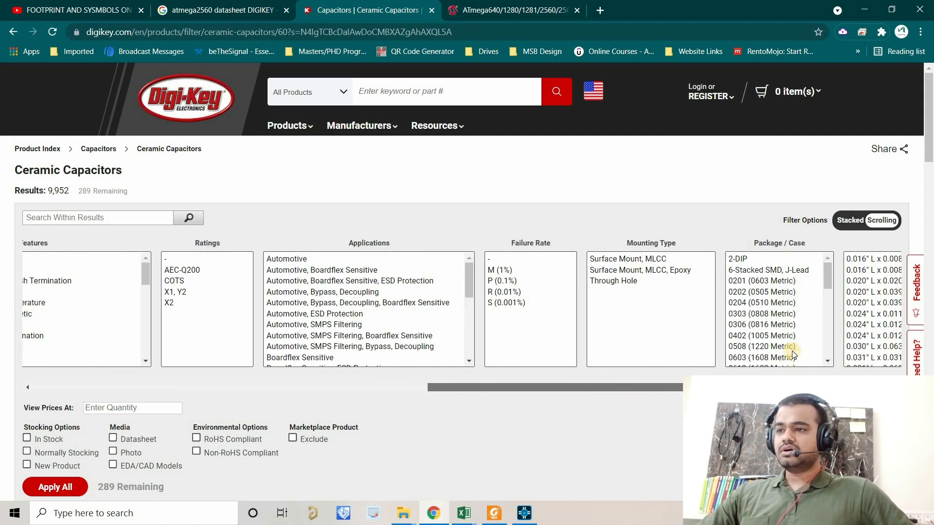
left_click(831, 281)
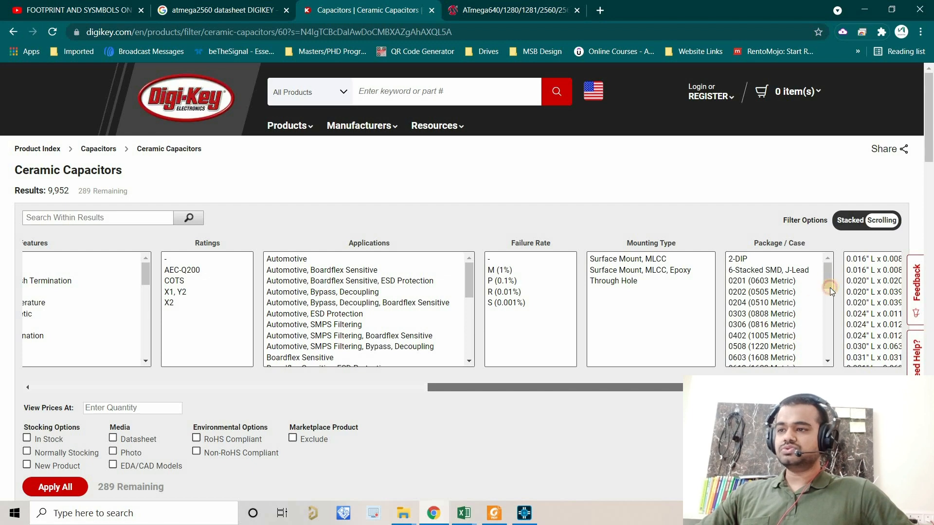
scroll(830, 287, "right", 5)
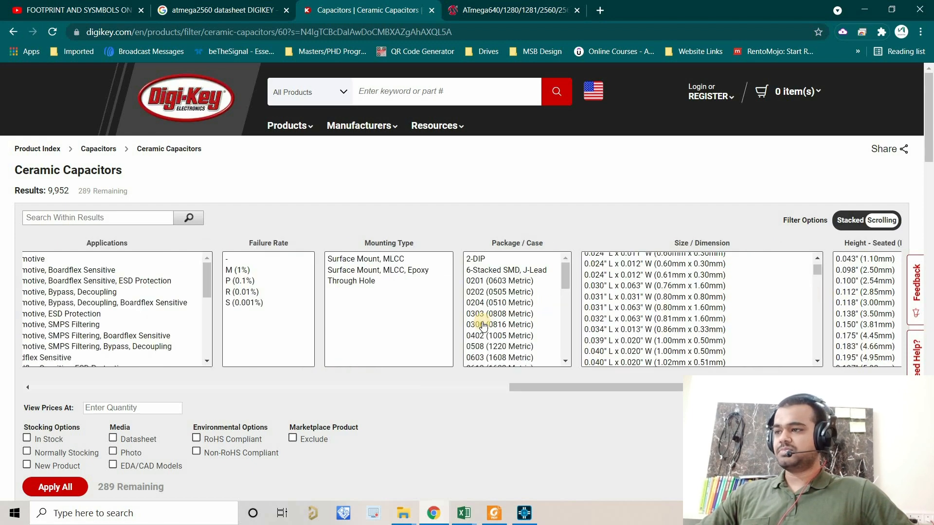
left_click(567, 284)
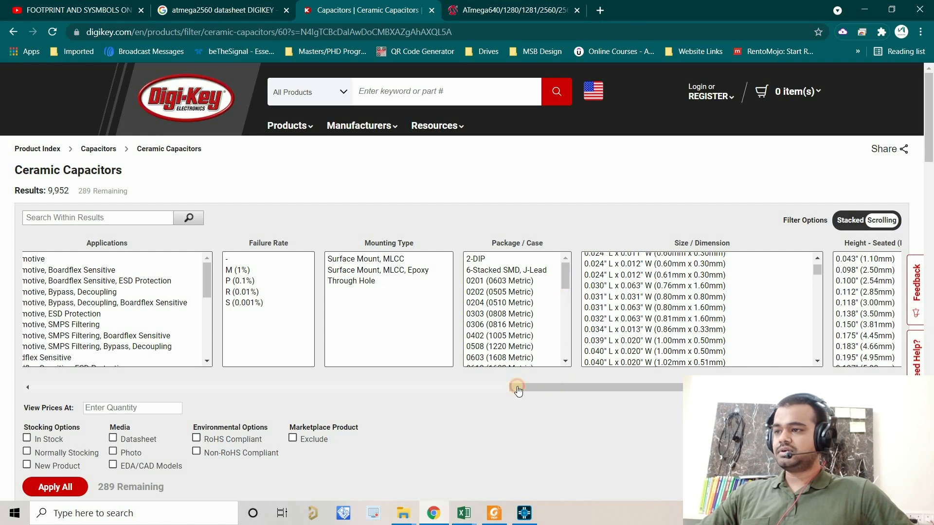
scroll(565, 320, "left", 3)
scroll(632, 314, "down", 3)
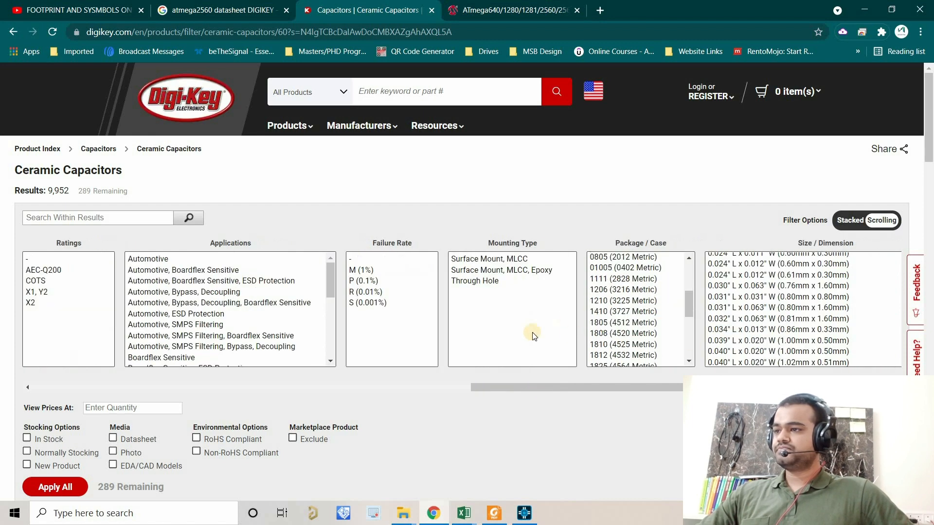
scroll(632, 314, "up", 1)
scroll(627, 318, "up", 3)
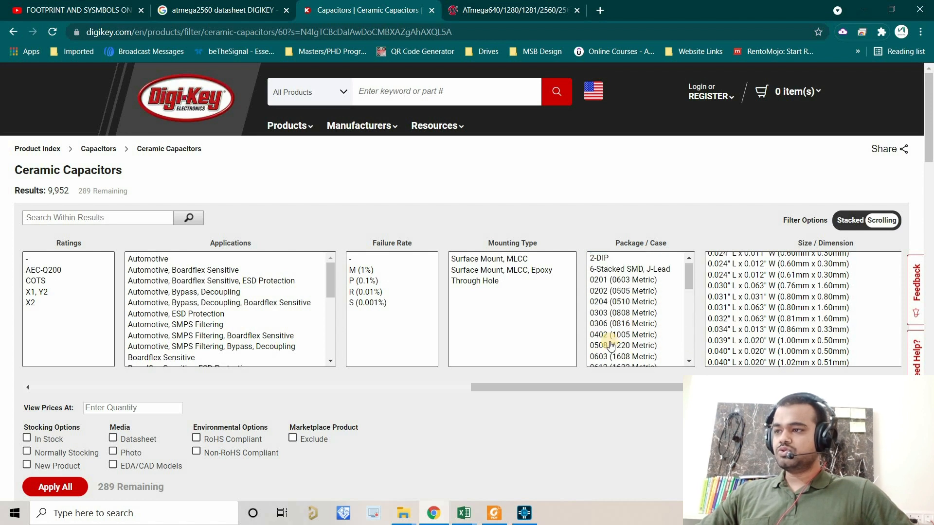
scroll(608, 321, "down", 3)
left_click(606, 319)
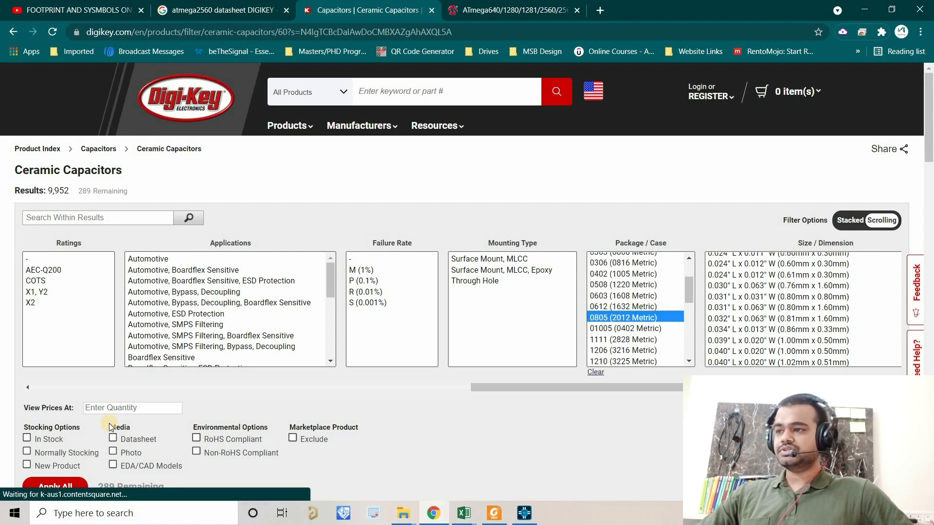
left_click(82, 490)
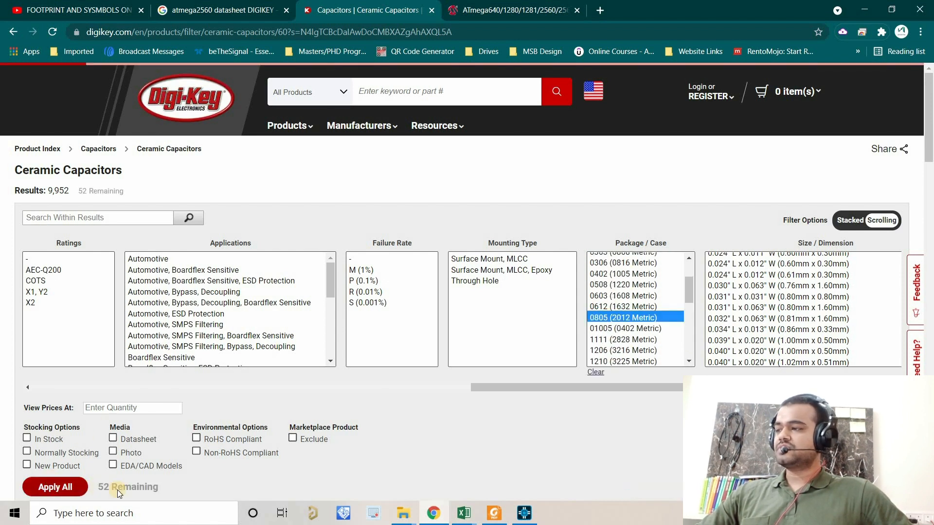
Open the product page of capacitor 08053C104JAT4A from the filtered results and highlight its description text
scroll(136, 368, "down", 5)
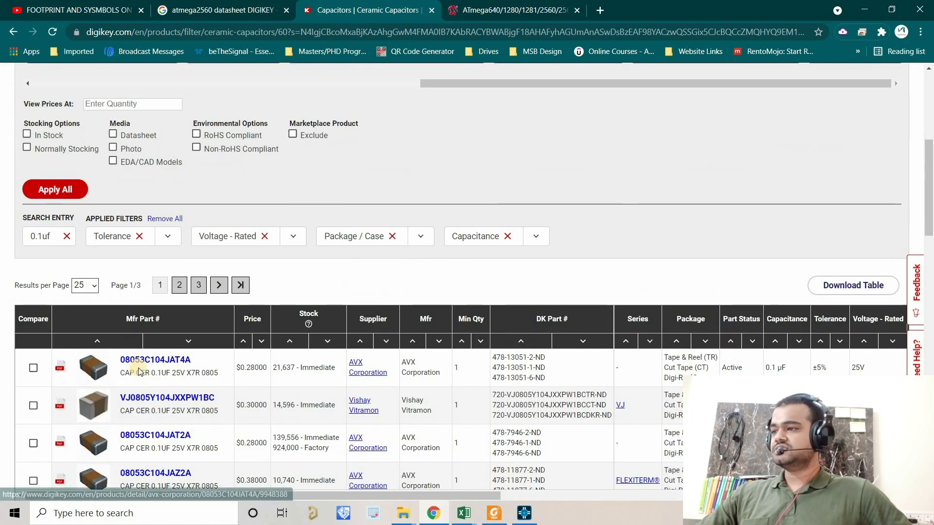
scroll(249, 263, "down", 3)
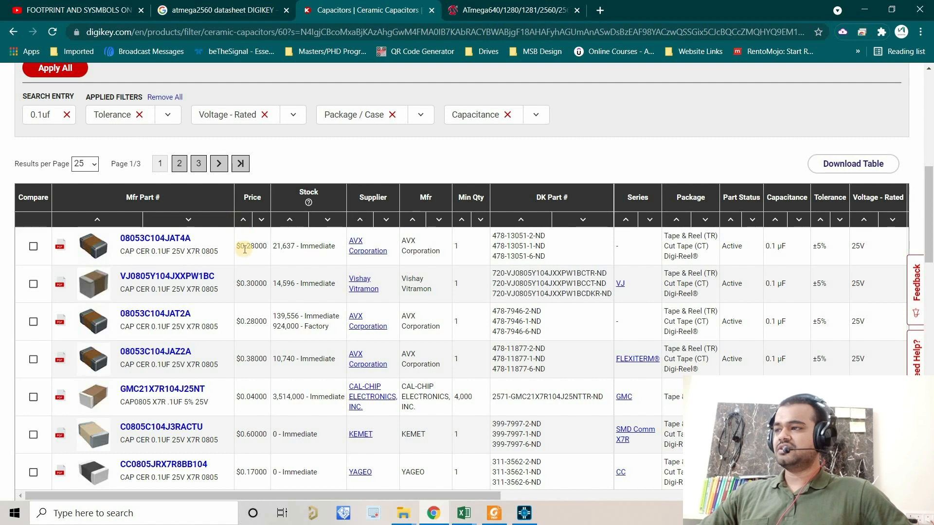
left_click(187, 241)
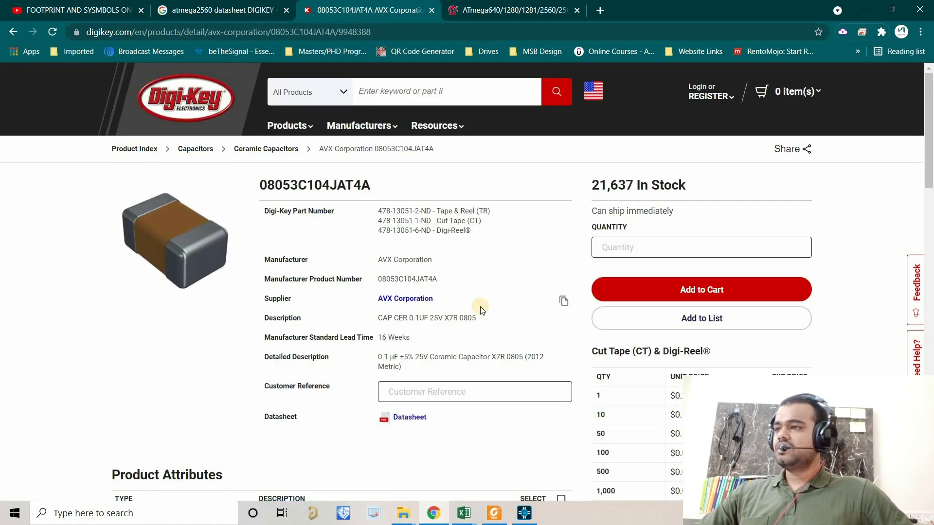
scroll(481, 306, "down", 1)
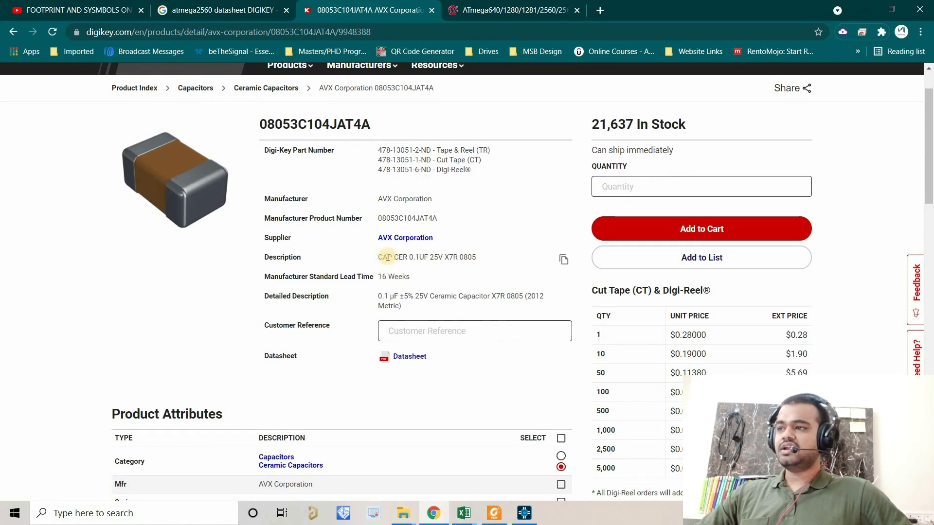
left_click_drag(383, 257, 473, 259)
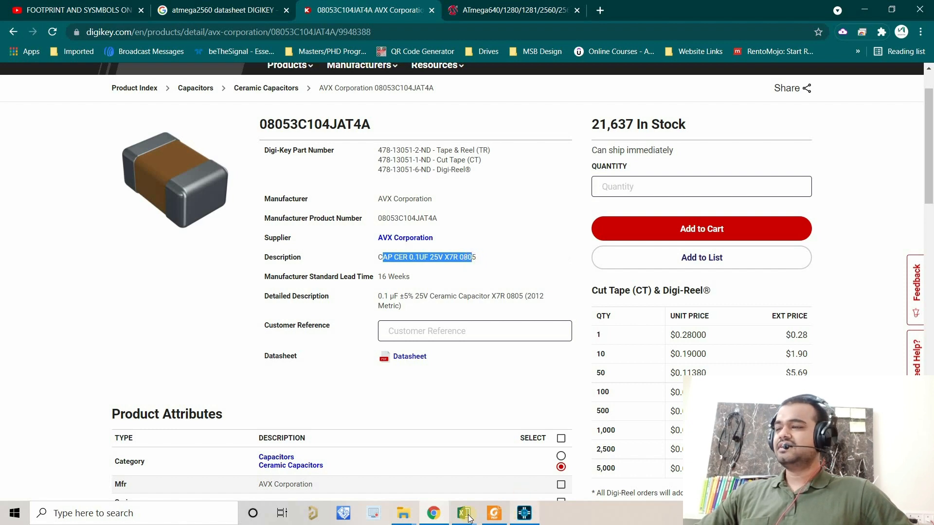
Switch to the Component Naming Convention workbook in Excel and check the capacitor symbol naming format and its polarised example
mouse_move(463, 515)
left_click(413, 489)
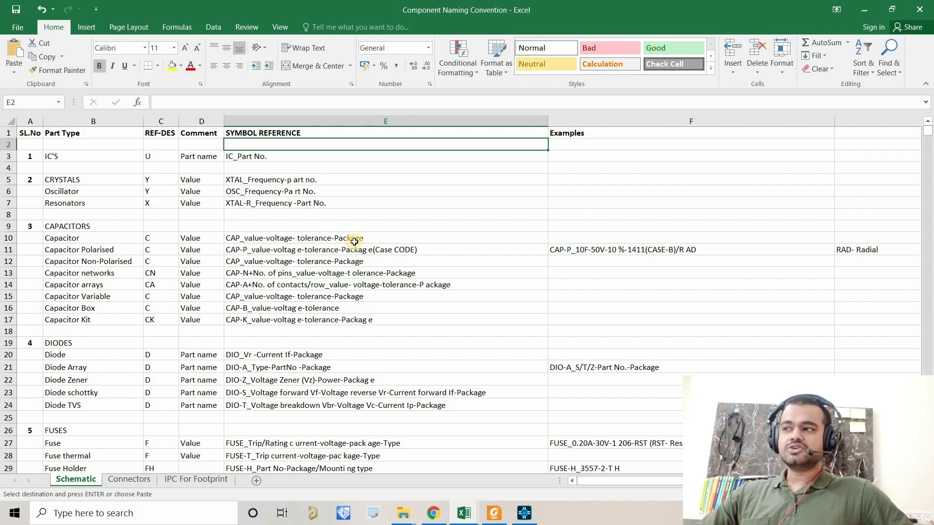
left_click(602, 250)
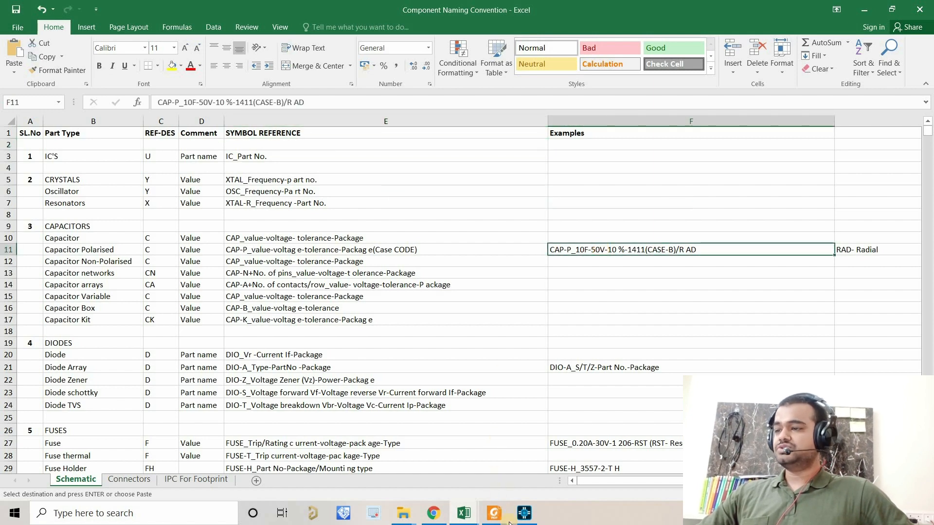
Switch to OrCAD Capture CIS and start a new part named CAP_100nF-25V-5%-0805 in the arduino_mega_2560.olb library
left_click(525, 514)
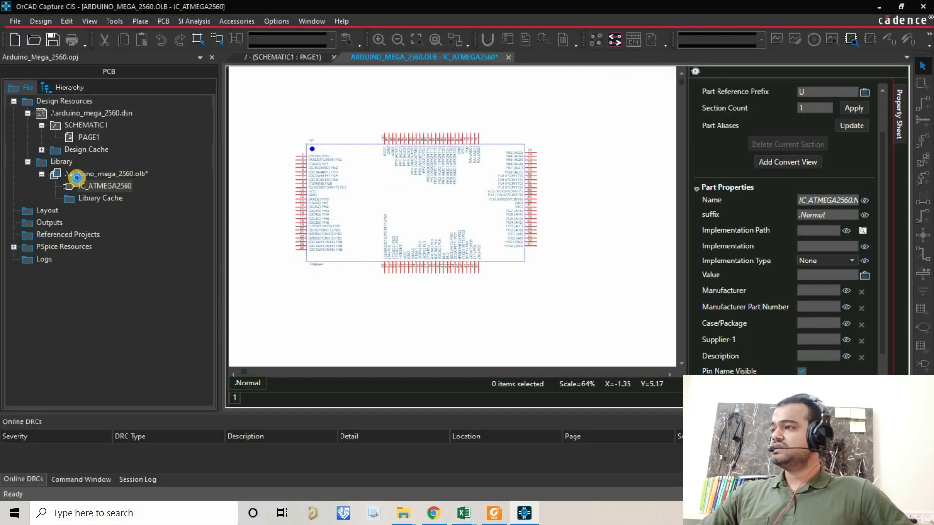
right_click(77, 178)
left_click(134, 189)
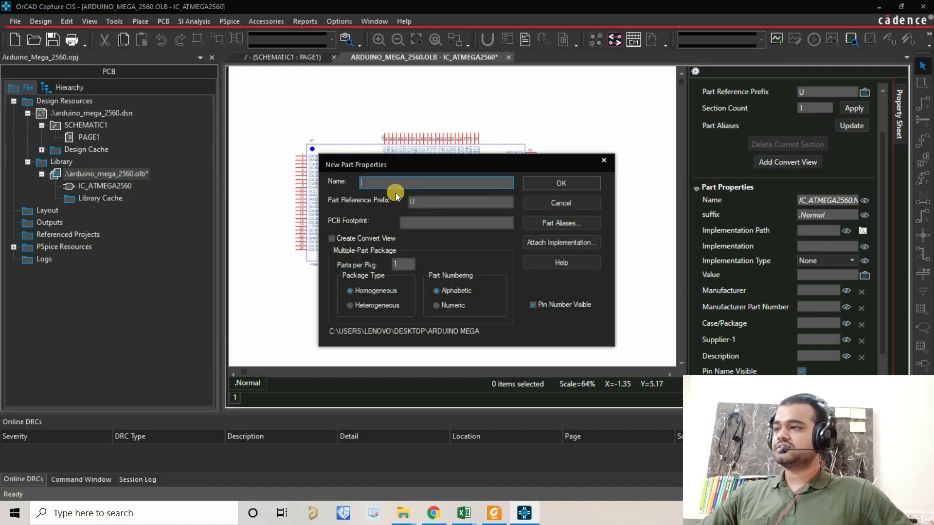
key("Caps_Lock")
type("CA")
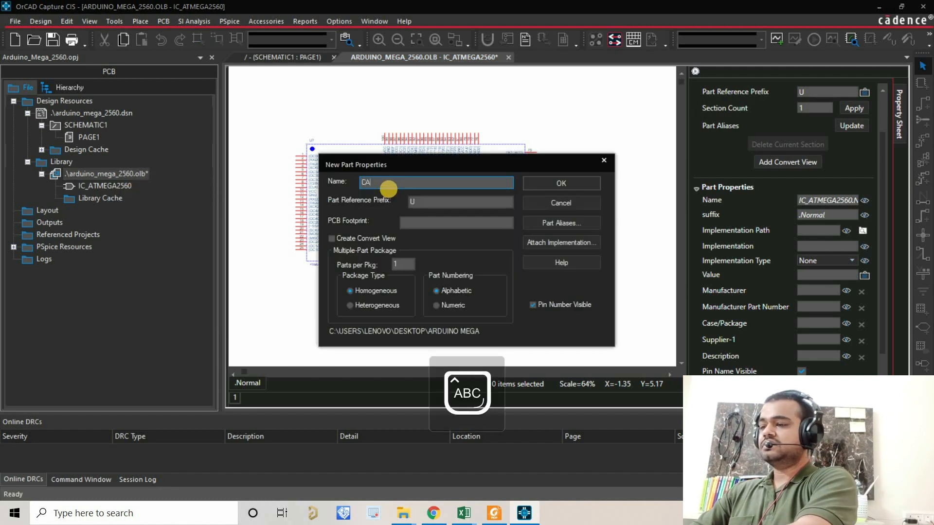
type("P")
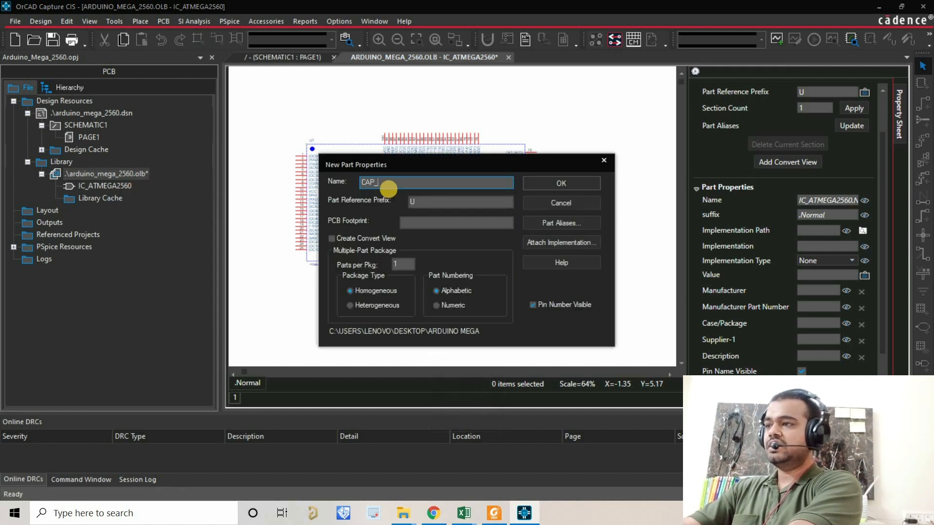
type("_100")
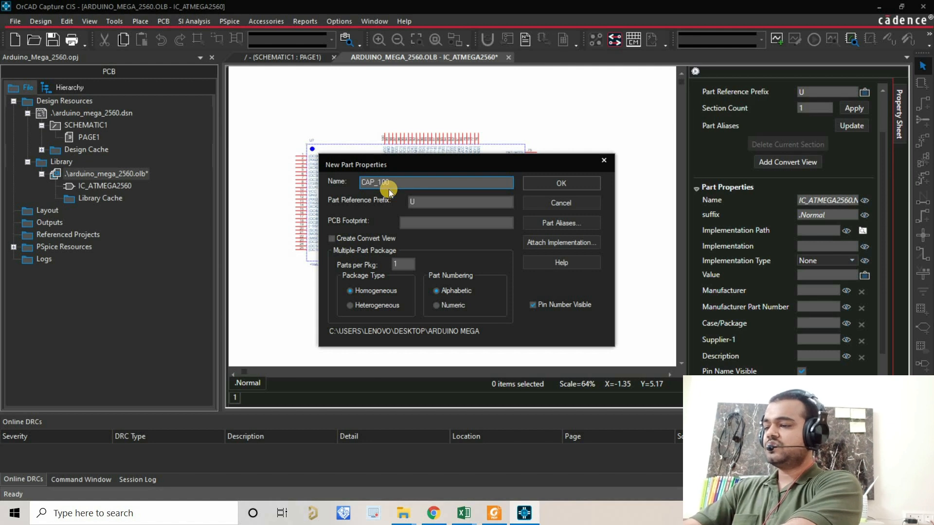
key("Caps_Lock")
type("n")
key("Caps_Lock")
key("BackSpace")
key("BackSpace")
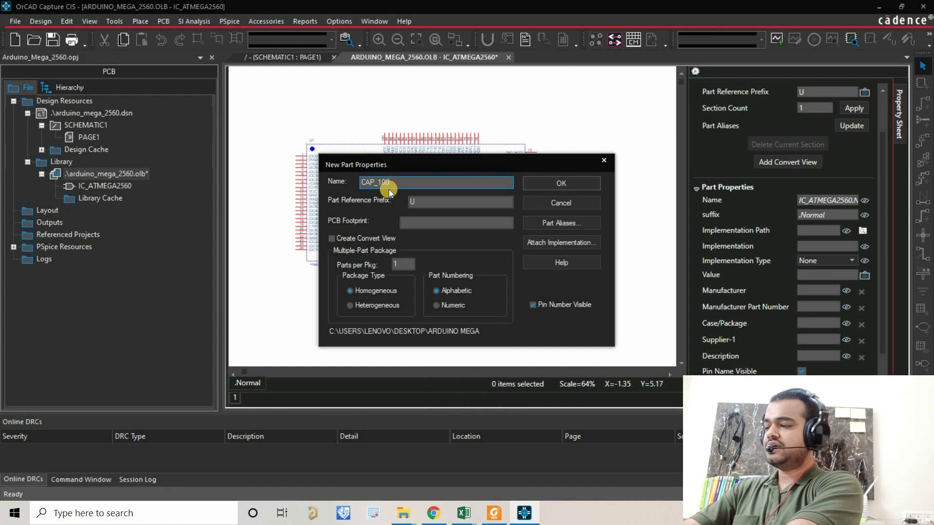
key("Caps_Lock")
type("n")
key("Caps_Lock")
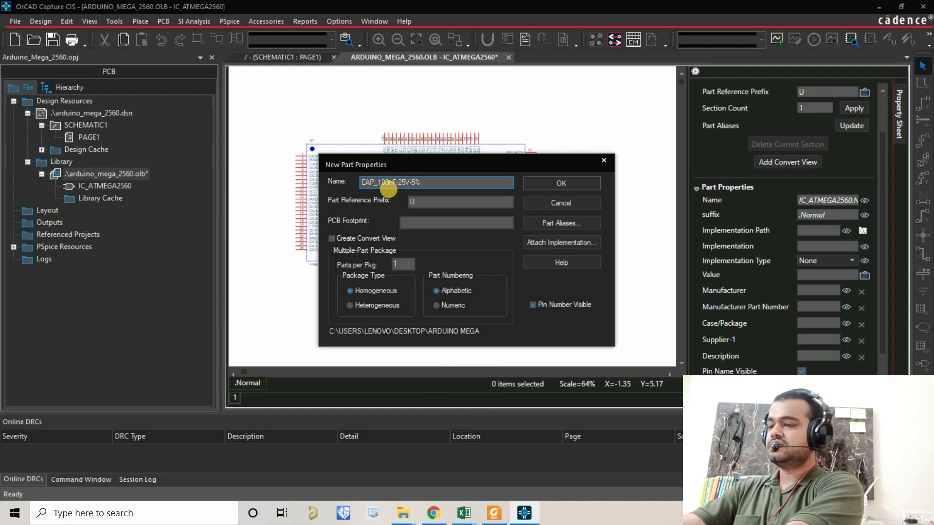
type("5")
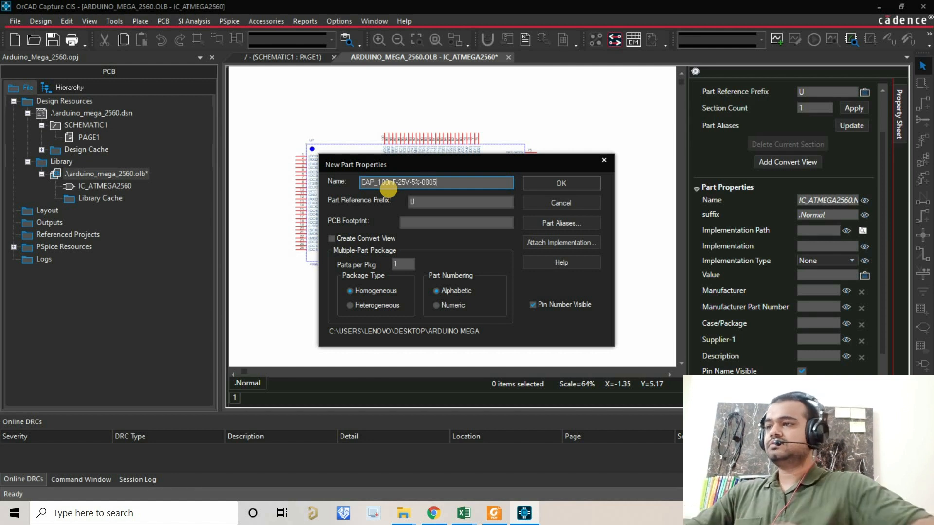
Set the new part's reference prefix to C with numeric part numbering and create the part
left_click(424, 203)
key("BackSpace")
type("C")
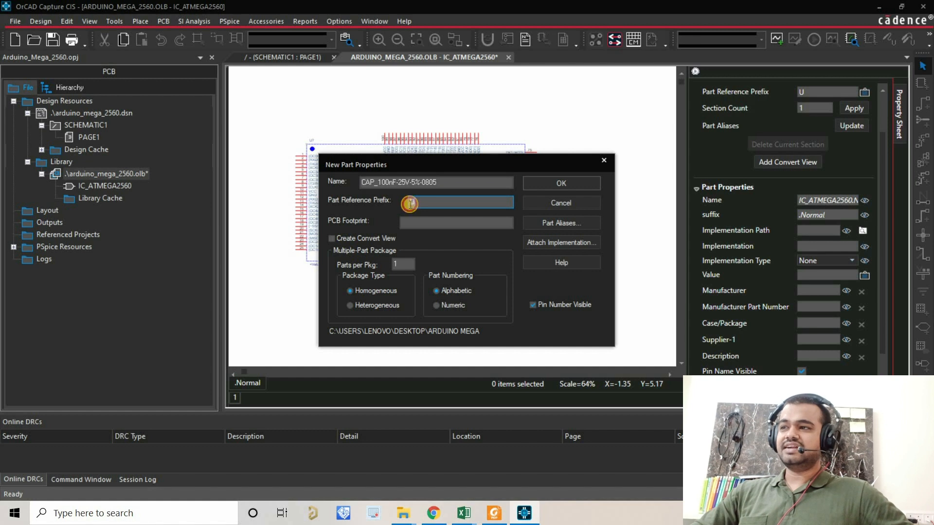
left_click(440, 292)
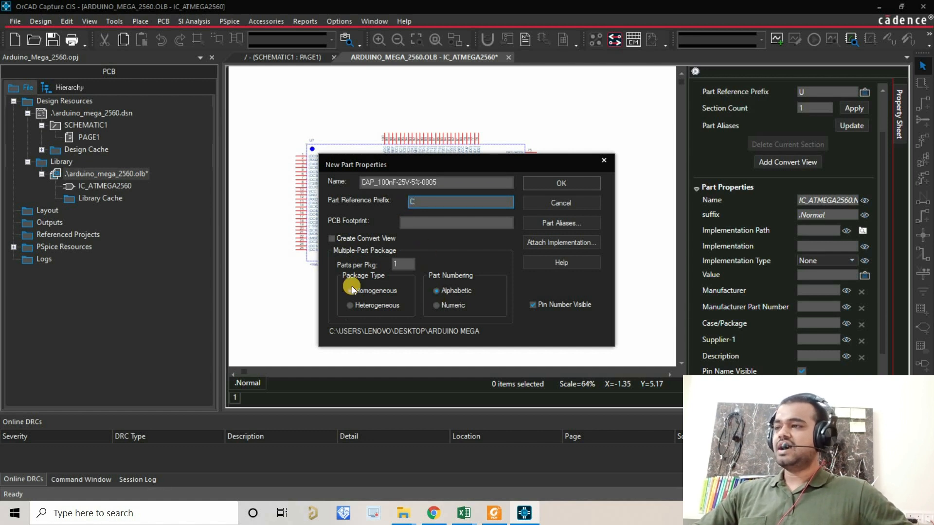
left_click(535, 183)
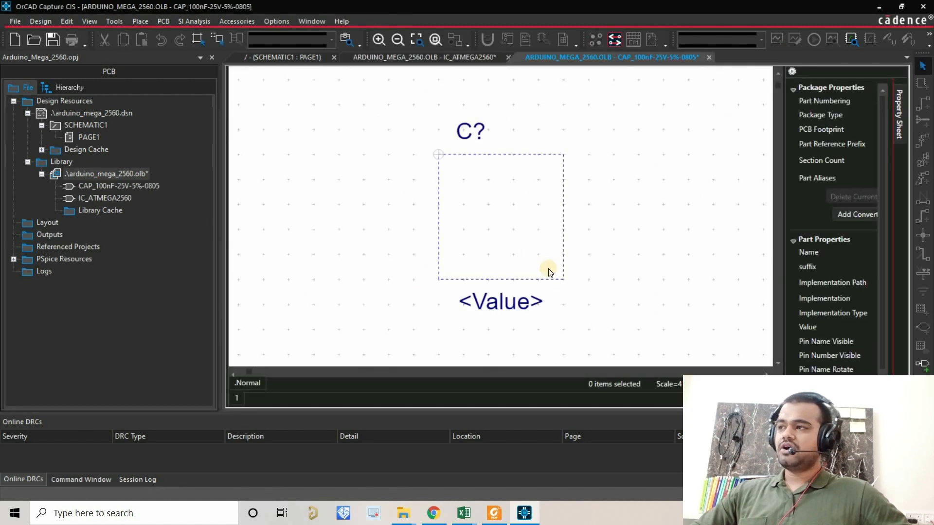
Place two passive line-shaped pins, named and numbered 1 and 2, level with each other on opposite sides of the capacitor body
left_click_drag(785, 301, 673, 275)
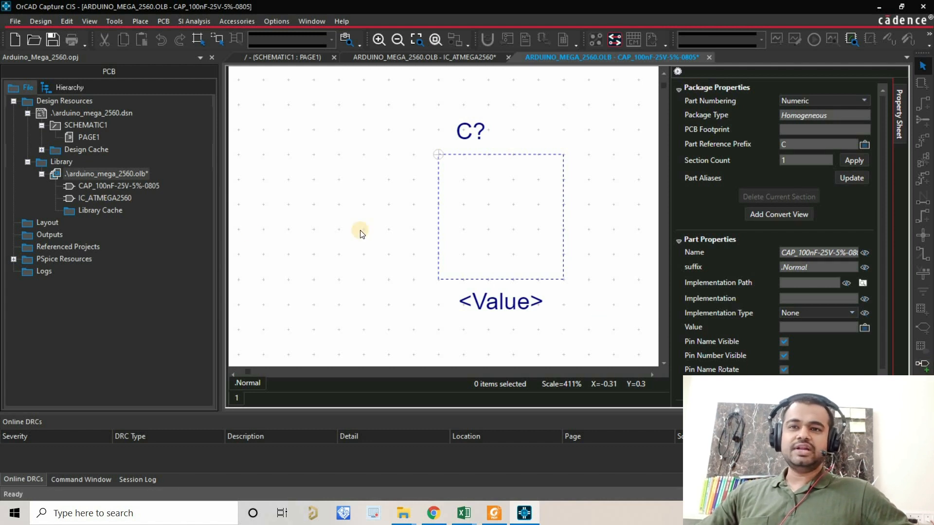
left_click(922, 369)
left_click(553, 177)
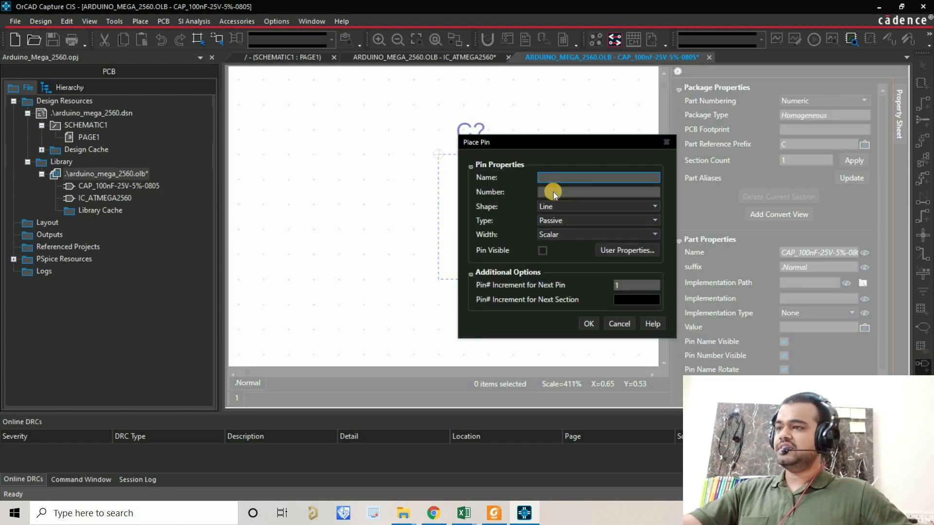
type("1")
key("Tab")
type("1")
left_click(585, 323)
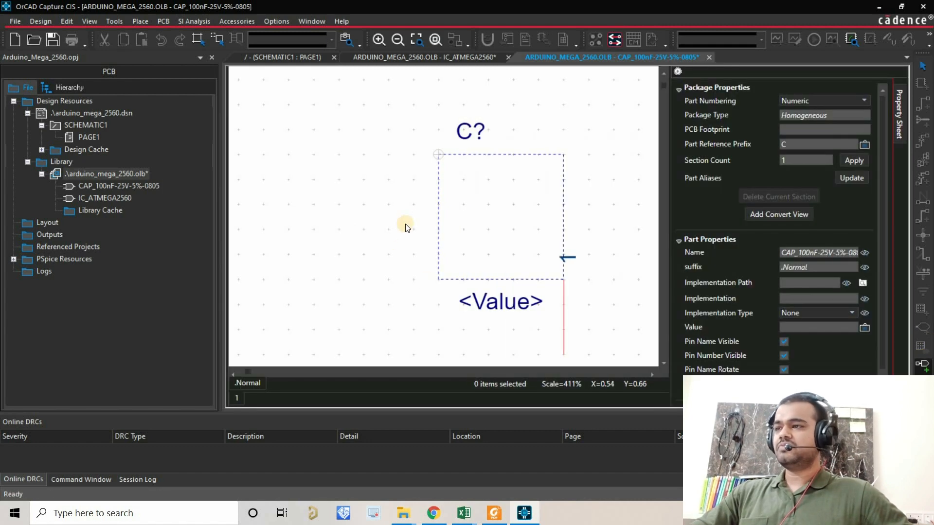
left_click(405, 178)
left_click(623, 180)
right_click(591, 252)
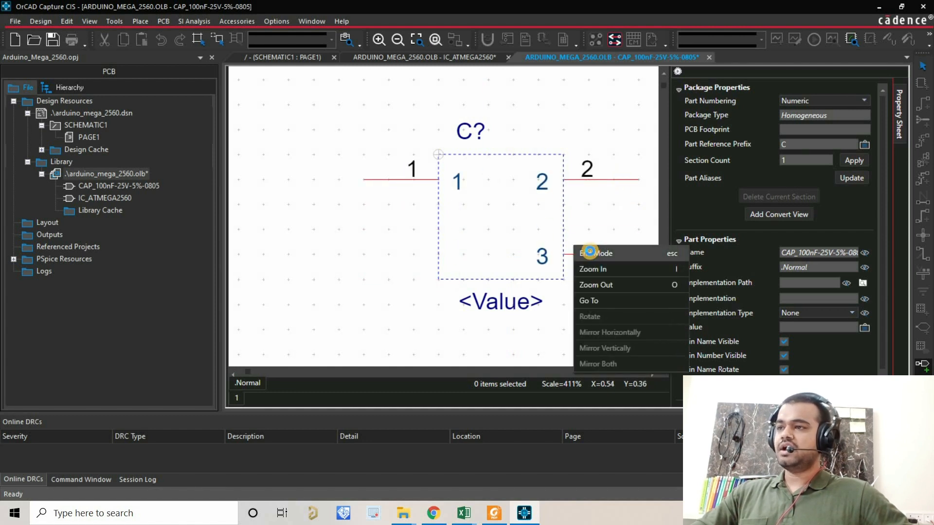
left_click(590, 253)
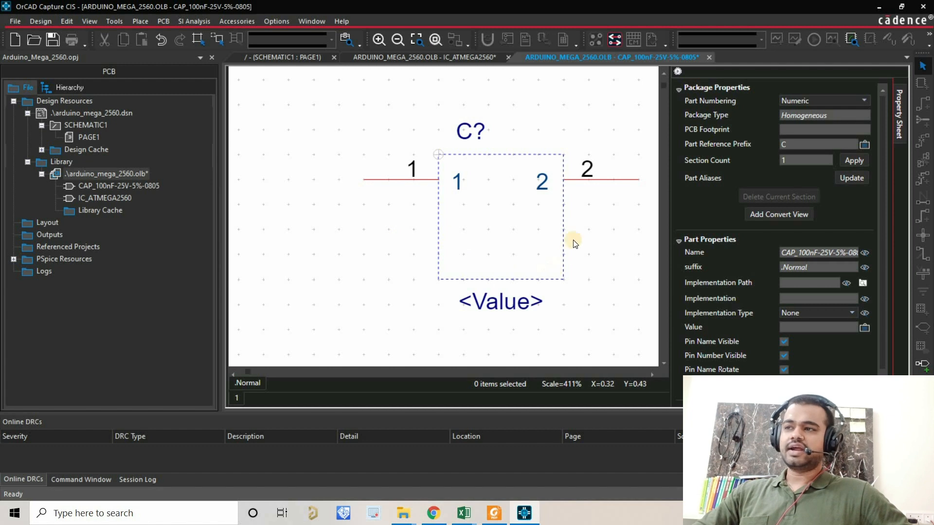
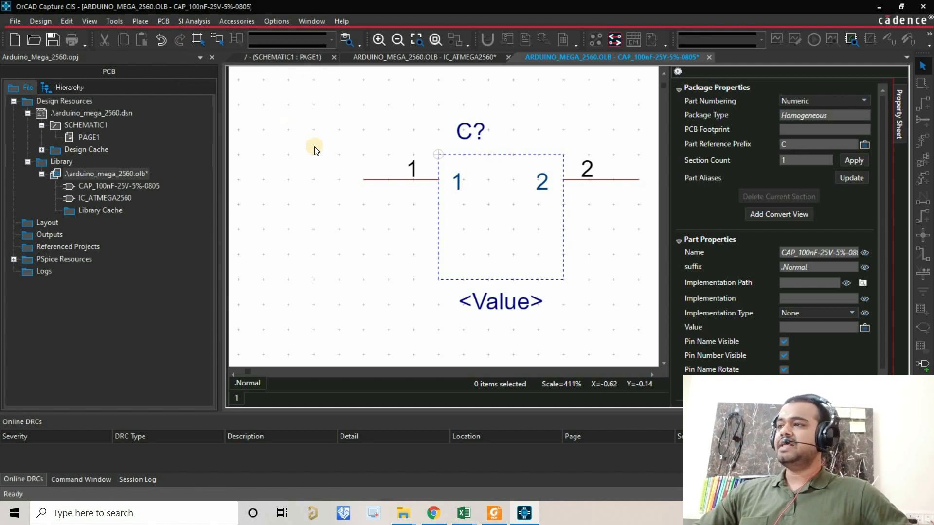
Draw two parallel vertical lines as capacitor plates inside the body, at horizontal positions 20 and 30, starting from its upper edge
left_click(140, 21)
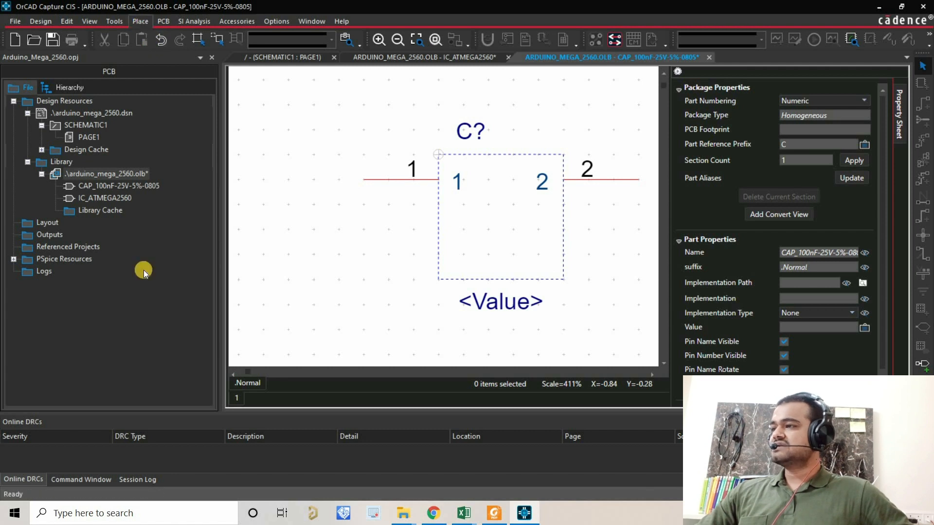
left_click(328, 267)
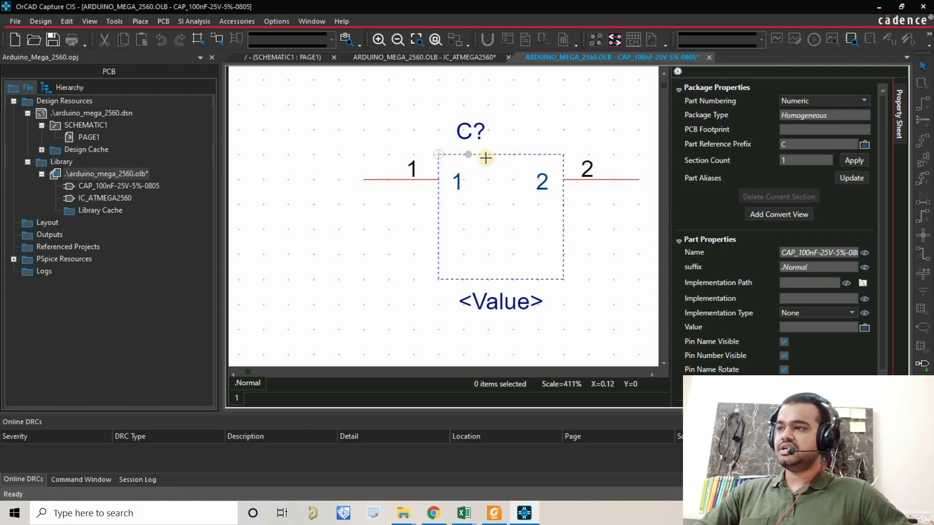
left_click(489, 153)
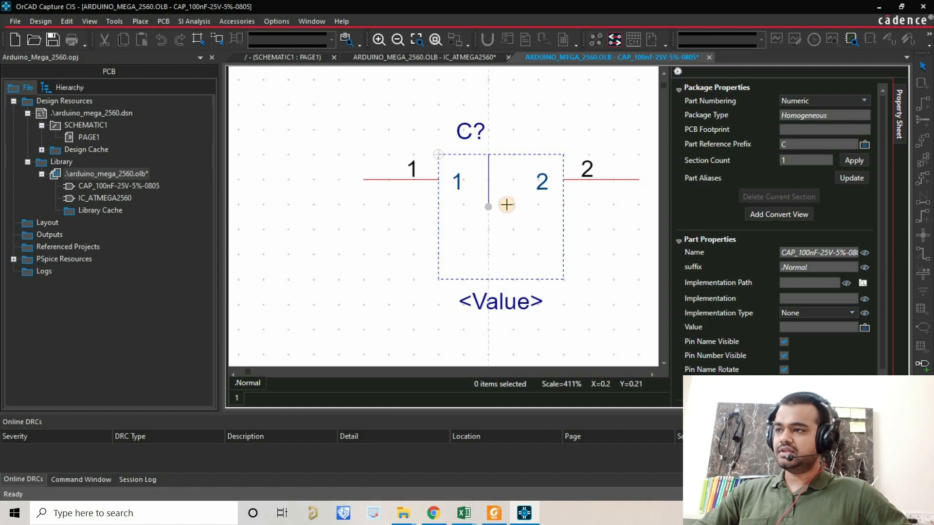
left_click(488, 206)
left_click(513, 177)
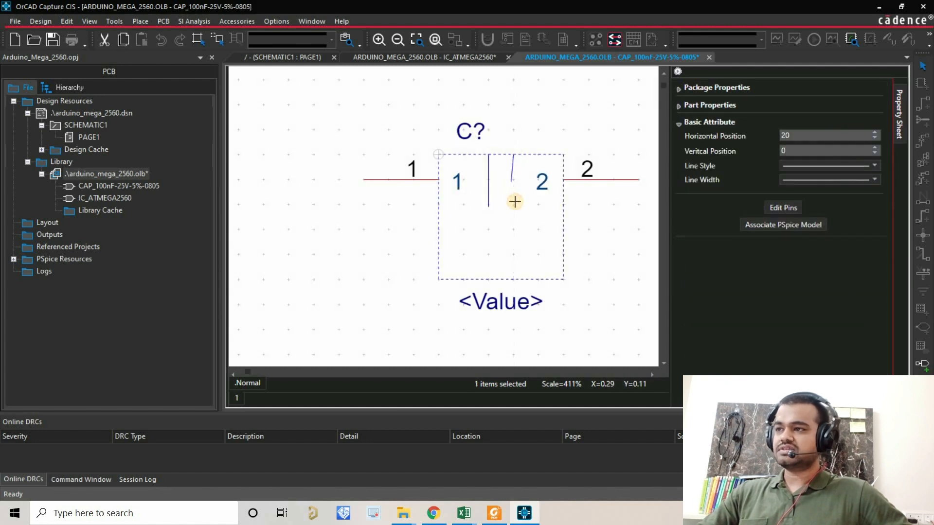
right_click(530, 213)
left_click(544, 217)
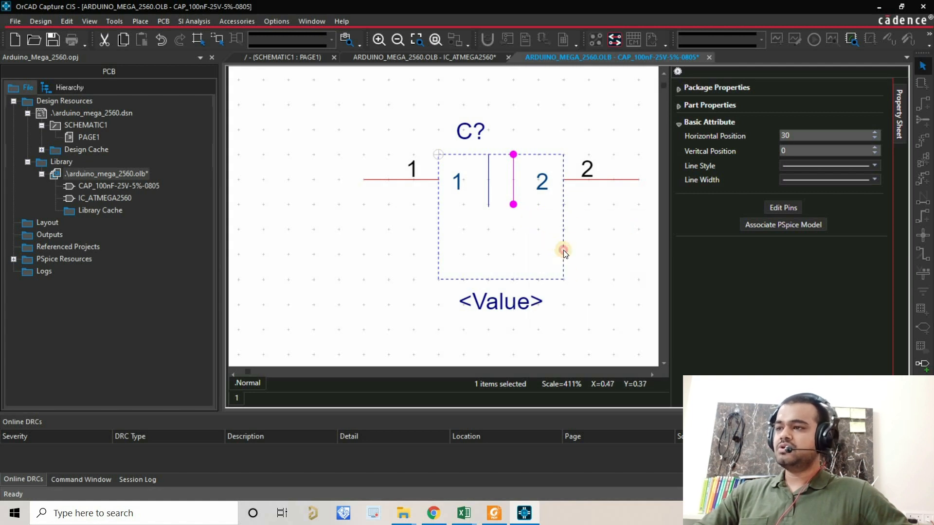
Shrink the part body outline so its two vertical sides align with the capacitor plates and the pins meet them
left_click(563, 278)
left_click_drag(563, 278, 563, 254)
left_click_drag(543, 212, 516, 182)
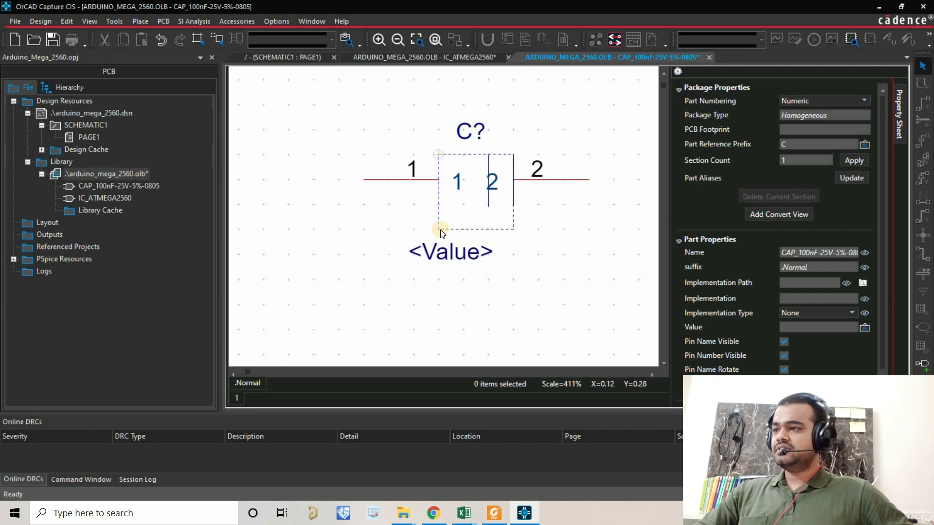
left_click_drag(439, 230, 511, 230)
Try to shorten the body outline so its lower edge meets the ends of the capacitor plates
left_click(525, 202)
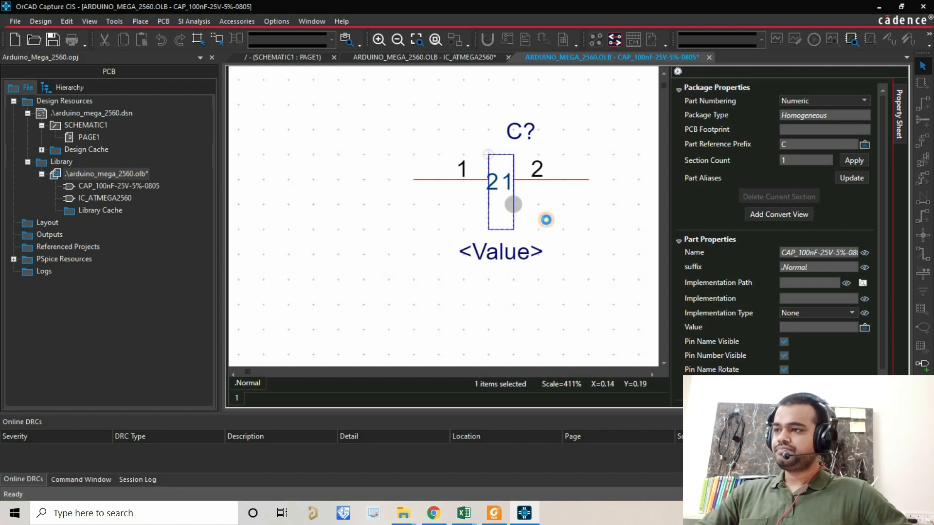
left_click(510, 129)
left_click(510, 221)
left_click(510, 221)
left_click(456, 188)
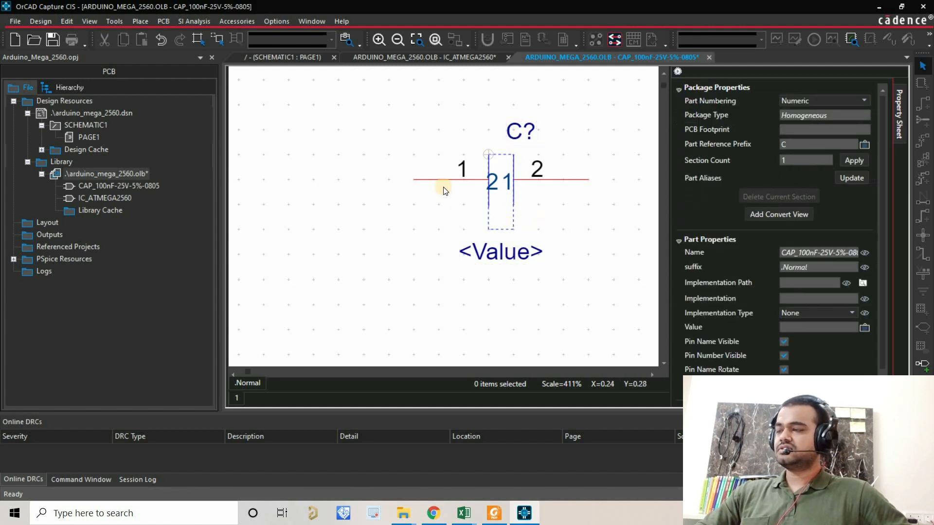
left_click(513, 229)
left_click(513, 204)
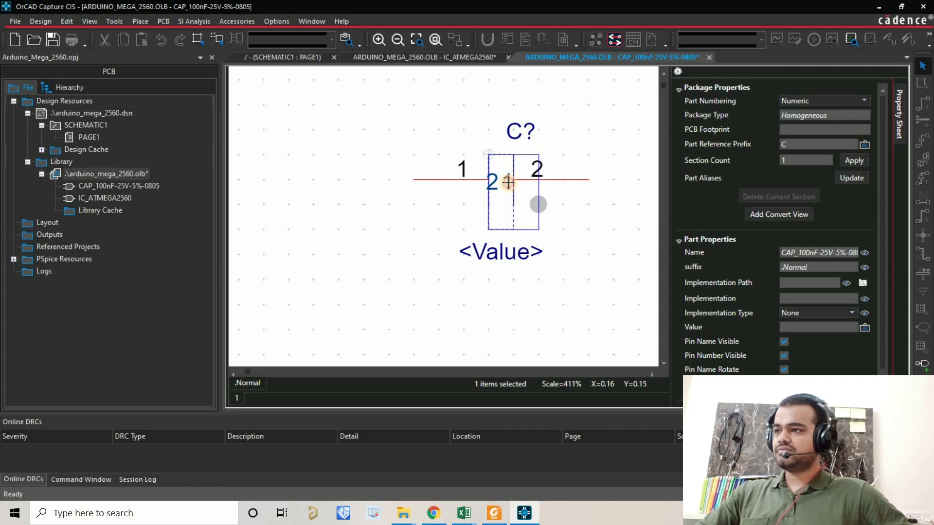
left_click(359, 156)
Turn off pointer snap to grid for the part and symbol grid in the grid display preferences
left_click(267, 21)
left_click(563, 188)
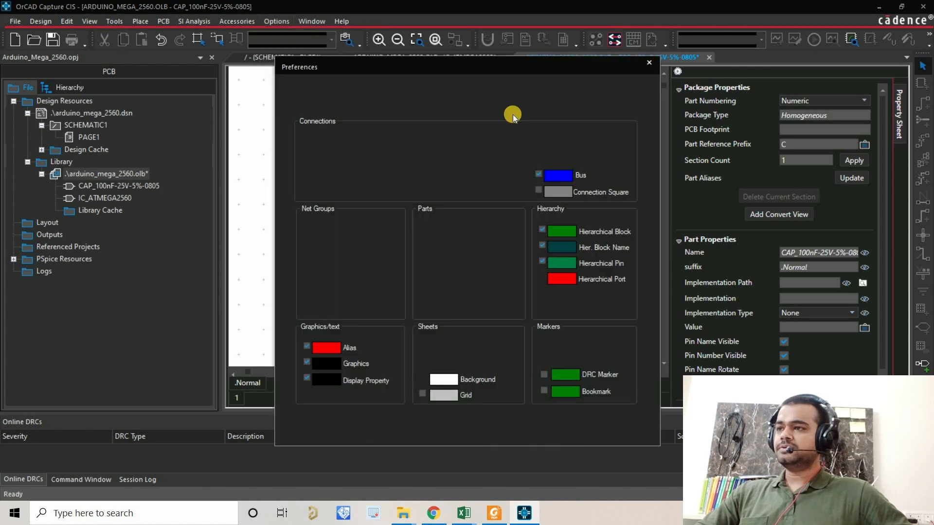
left_click(349, 85)
left_click(528, 214)
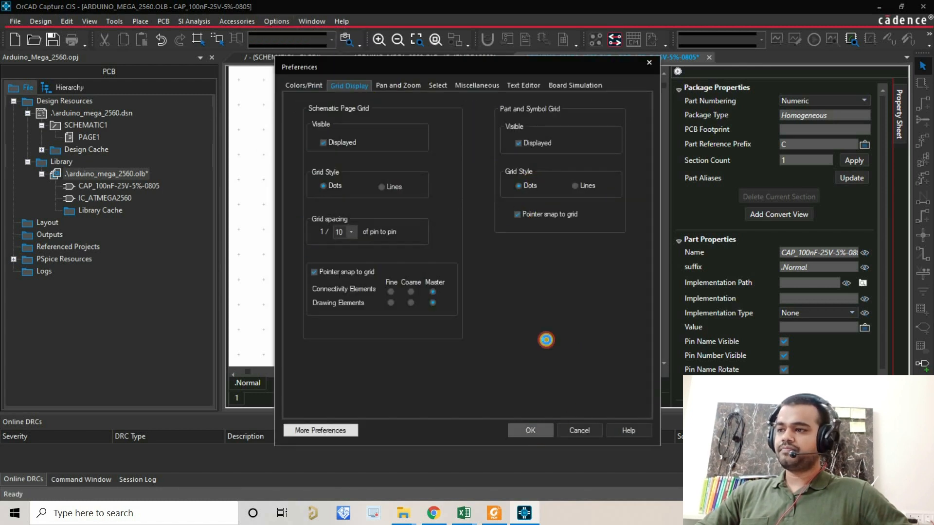
left_click(530, 430)
Try to resize the body outline from its lower corner with grid snapping turned off
left_click(515, 231)
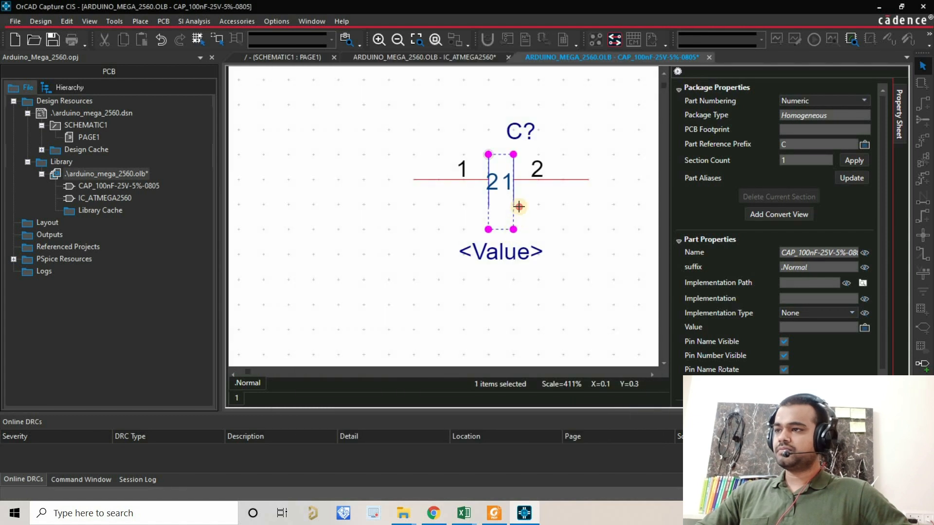
mouse_move(513, 229)
left_mouse_down()
mouse_move(529, 231)
mouse_move(515, 230)
left_mouse_up()
left_click(535, 219)
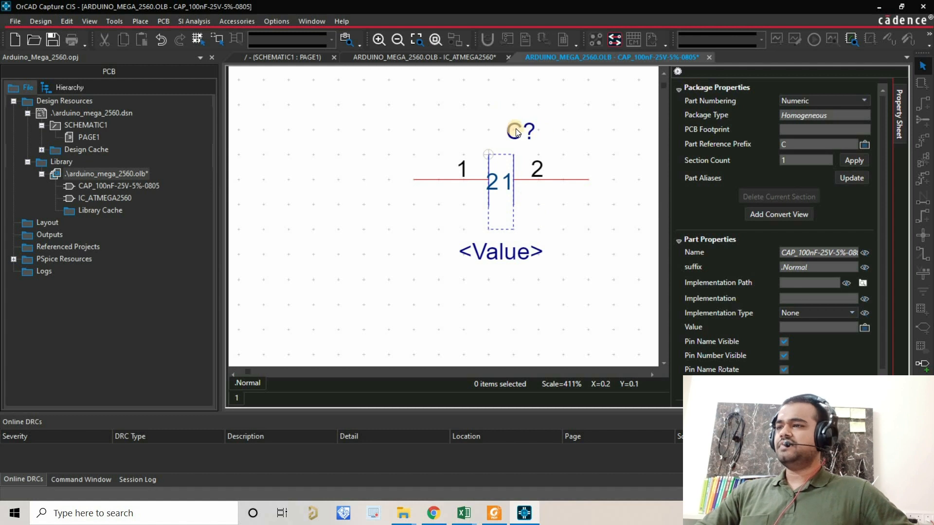
Move the part reference text to X 0, Y -12 above the capacitor body and view the value text's properties
mouse_move(517, 129)
left_mouse_down()
mouse_move(484, 133)
mouse_move(507, 136)
left_mouse_up()
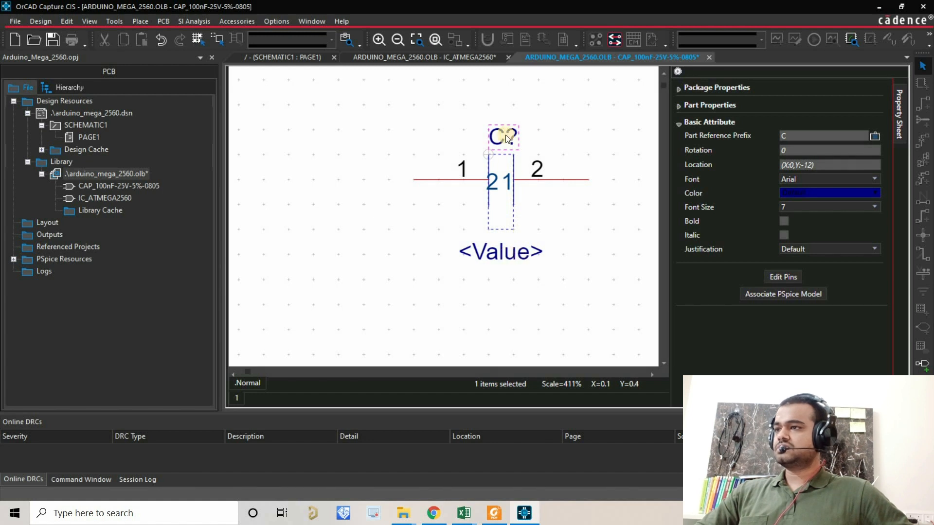
left_click(497, 255)
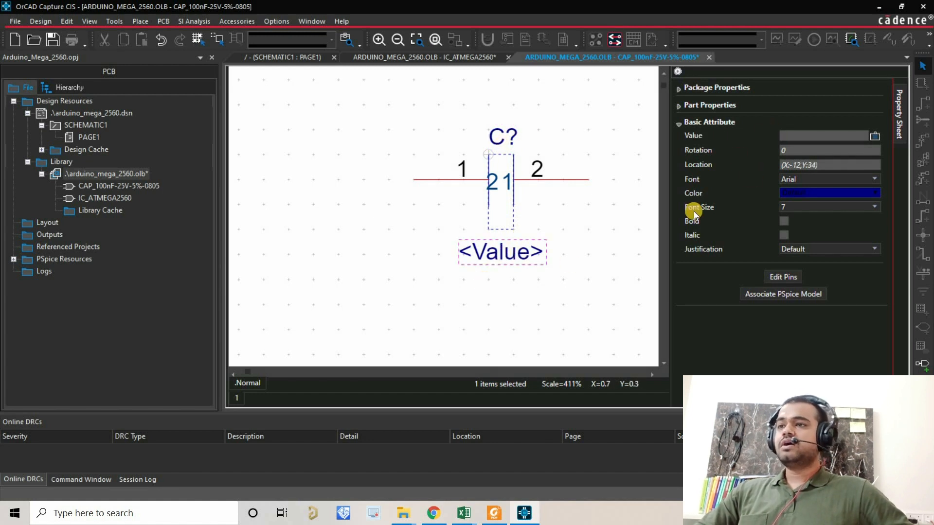
left_click_drag(670, 214, 616, 229)
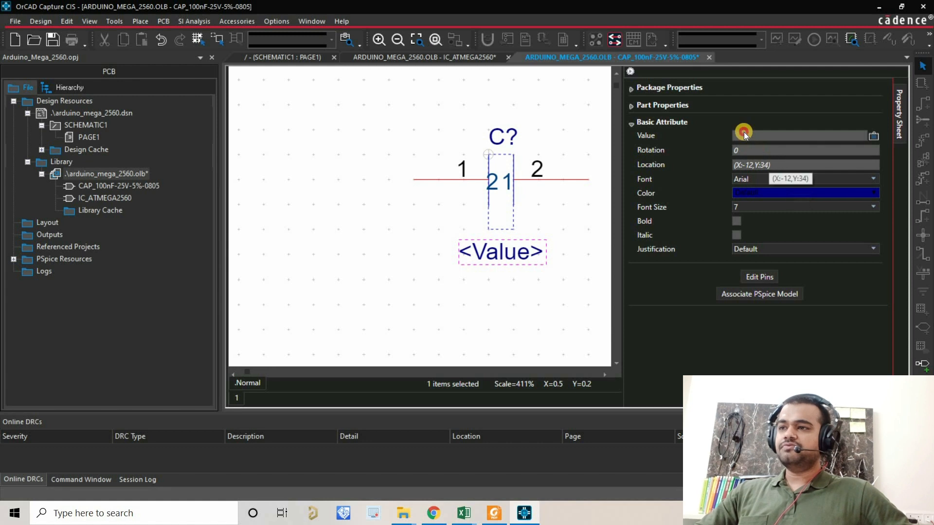
left_click(743, 135)
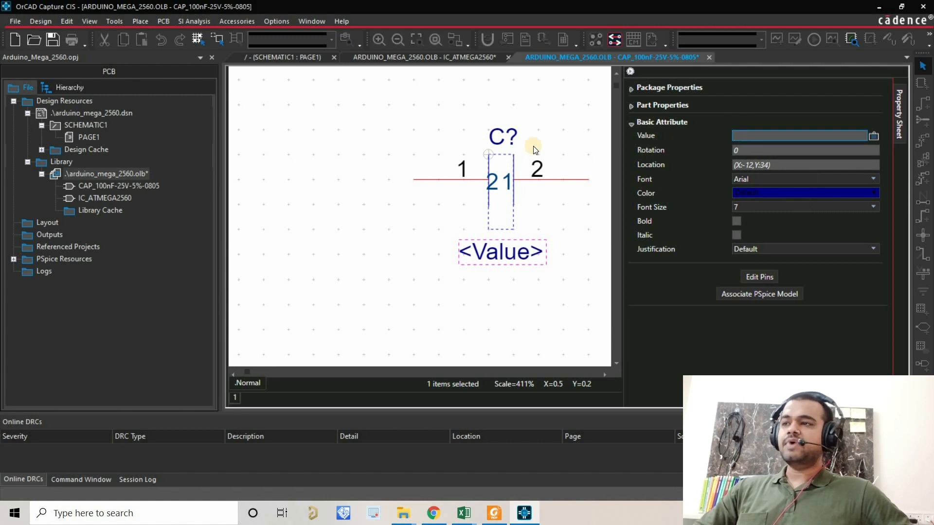
left_click(606, 166)
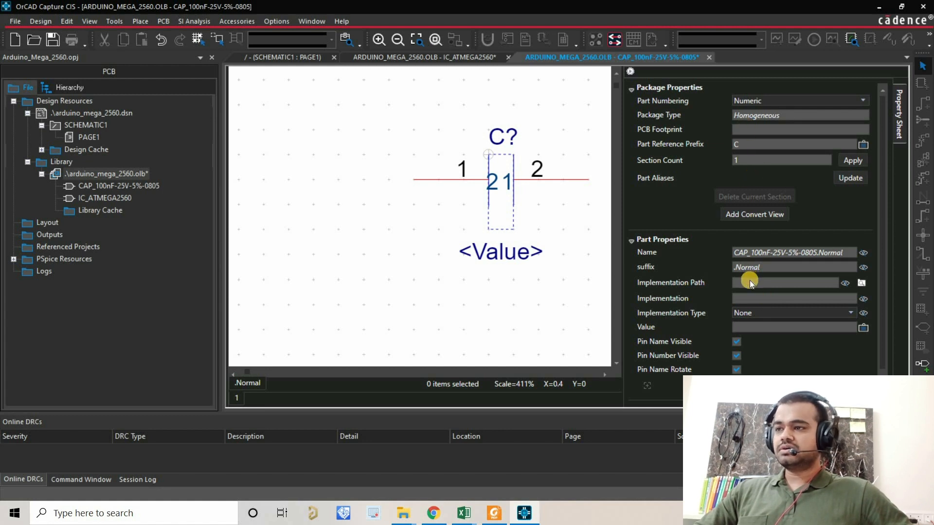
Set the capacitor's Value property to 100nF and turn off the visibility of its pin names and pin numbers
left_click(744, 329)
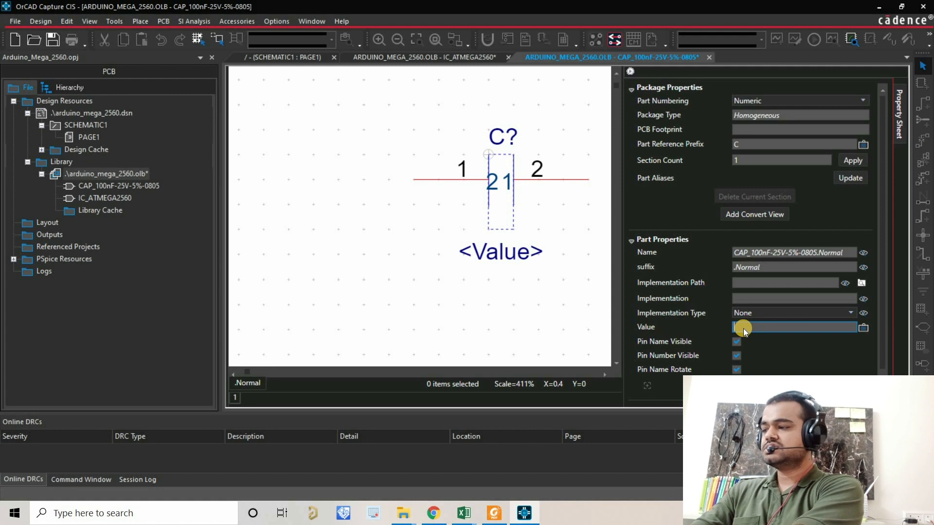
type("100nF")
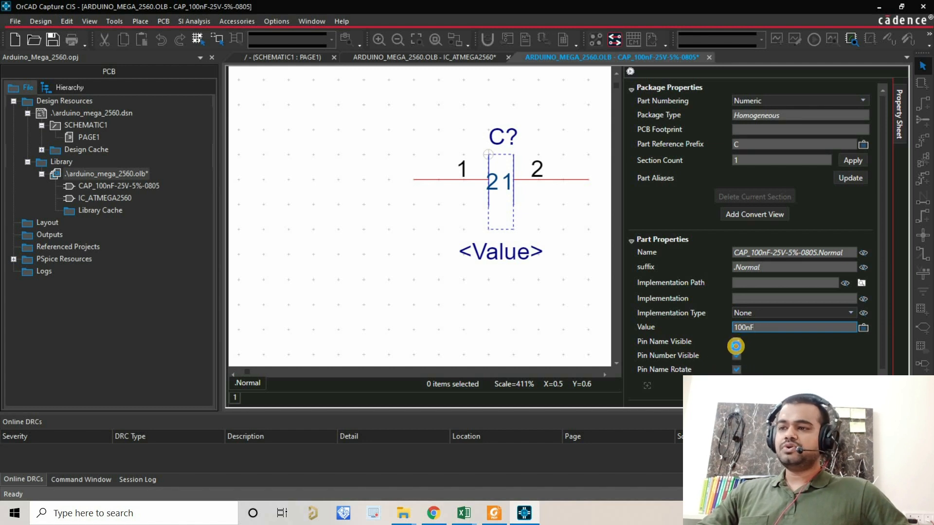
left_click(738, 342)
left_click(737, 355)
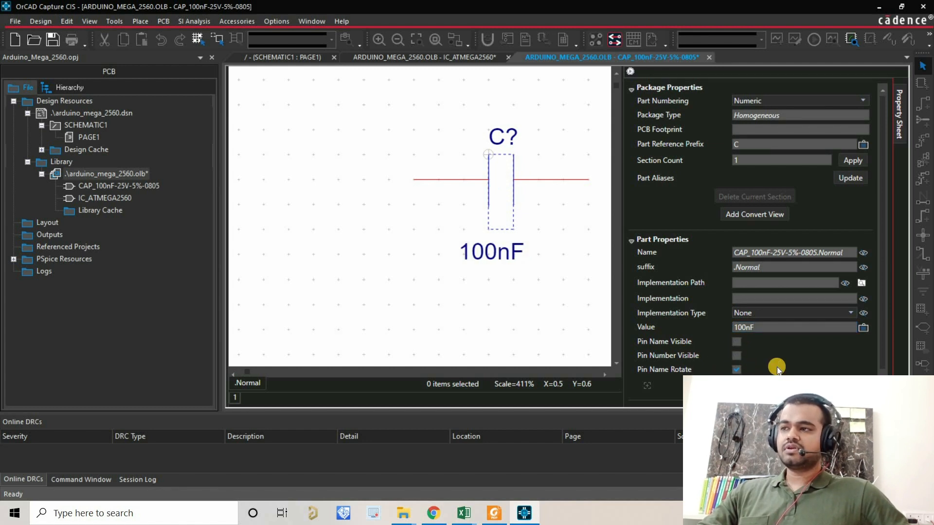
Change the shape of pins 1 and 2 from Line to Short
left_click(443, 181)
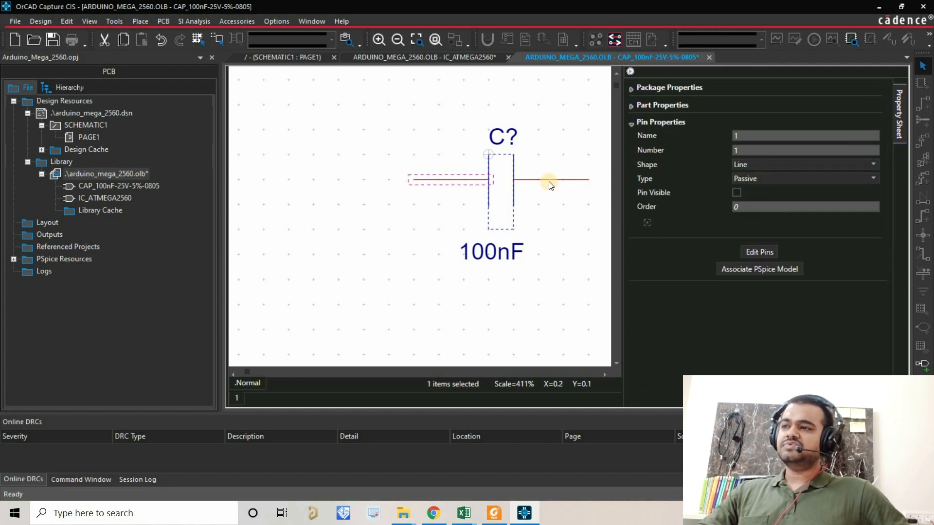
left_click(549, 181)
left_click(437, 178)
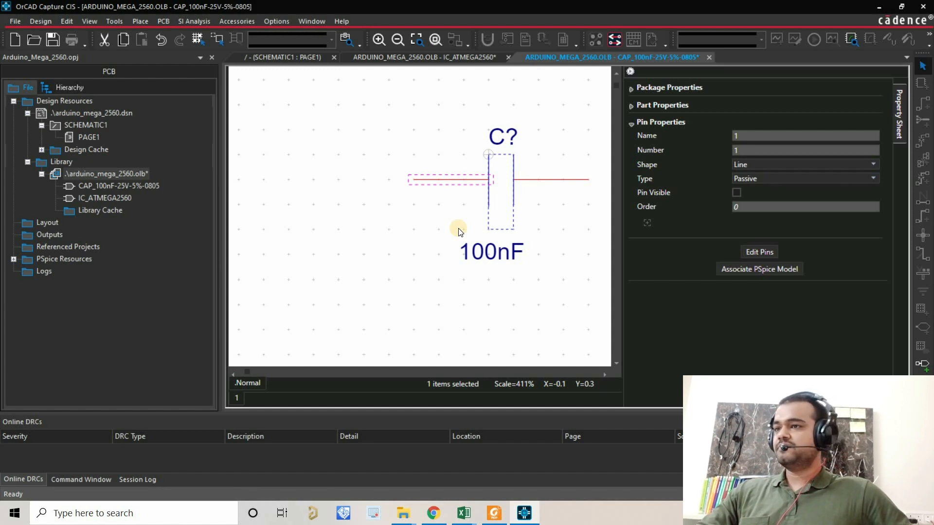
left_click(756, 166)
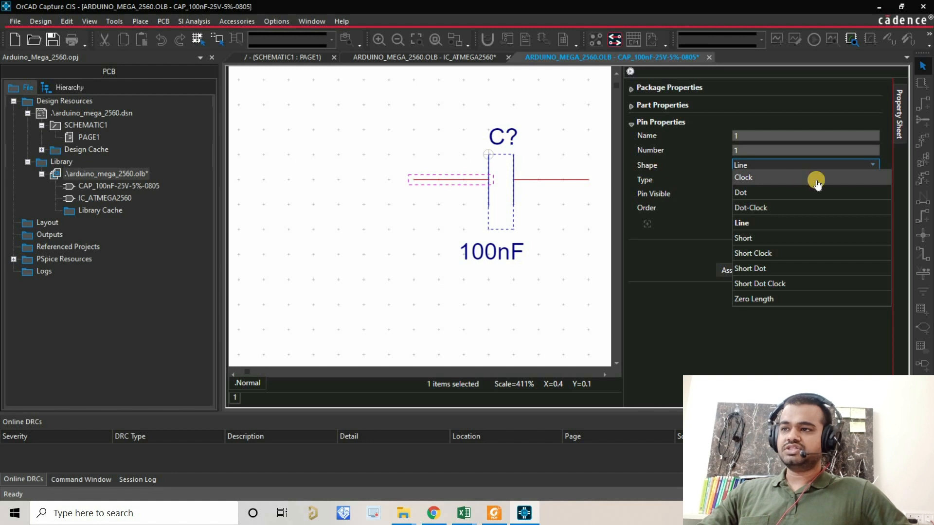
left_click(778, 240)
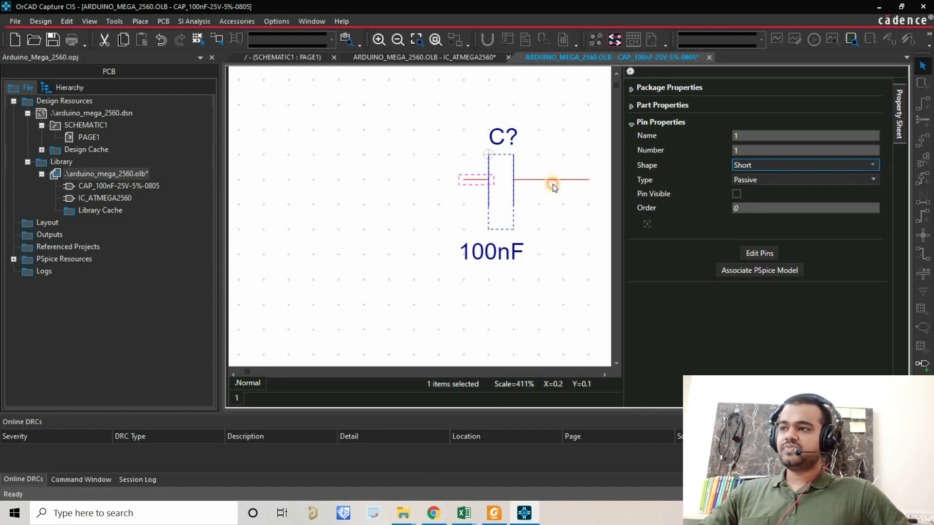
left_click(756, 167)
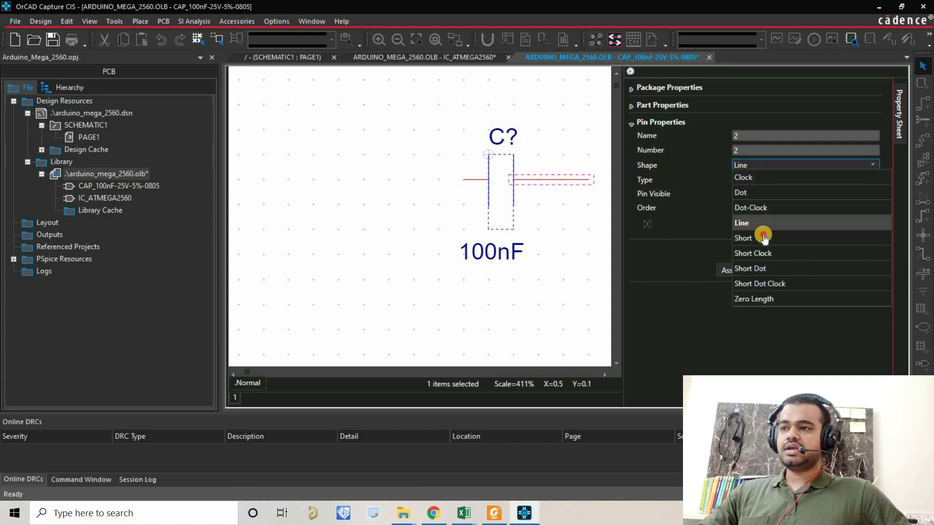
left_click(764, 237)
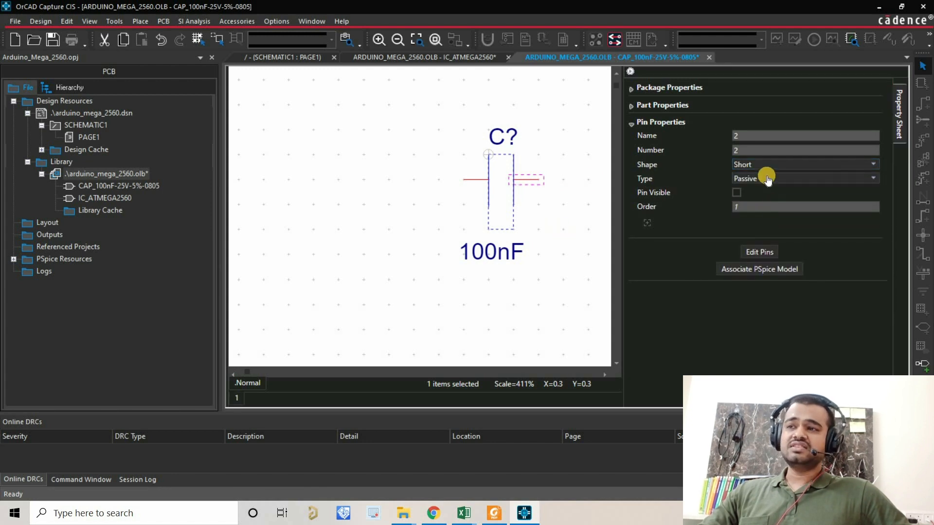
Move the 100nF value text up to about X -6, Y 26, centred below the capacitor plates
left_click(489, 251)
left_click_drag(489, 251, 500, 230)
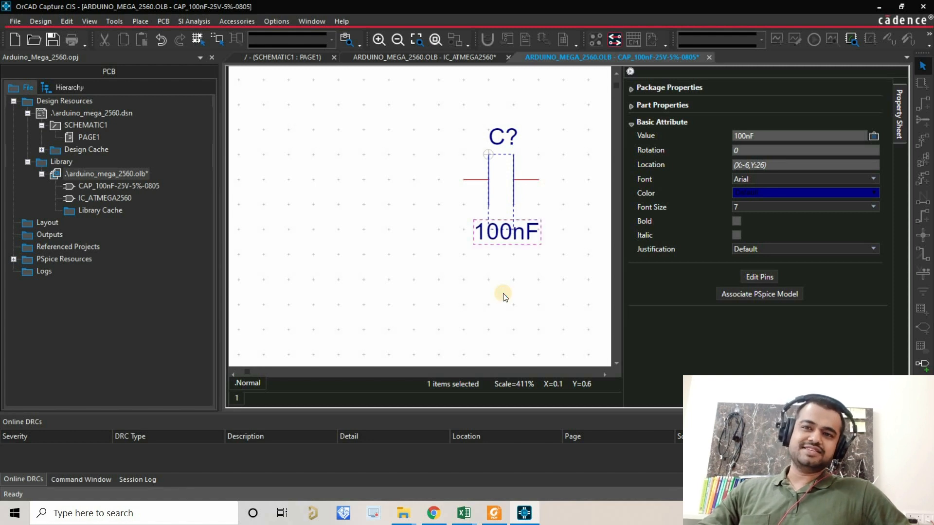
left_click(478, 297)
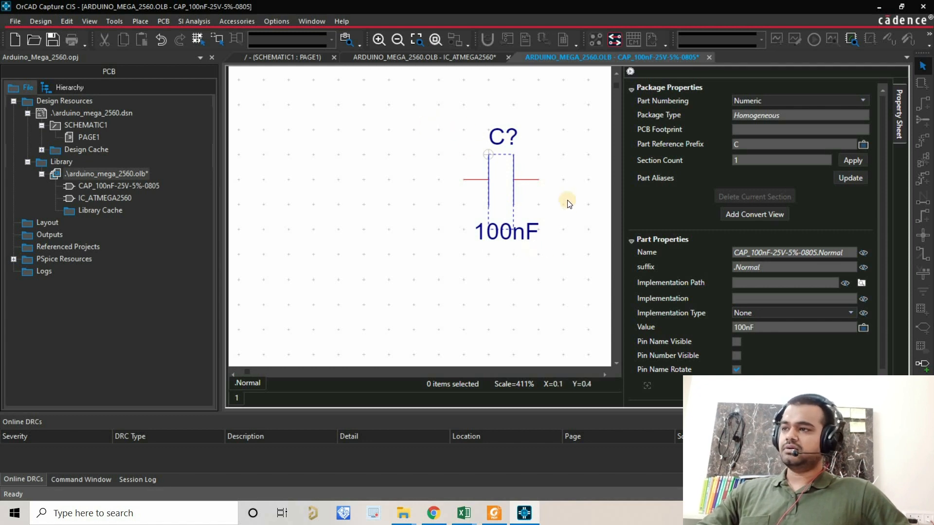
Add empty Manufacturer and Manufacturer Part Number properties to the capacitor's part properties
scroll(779, 314, "down", 3)
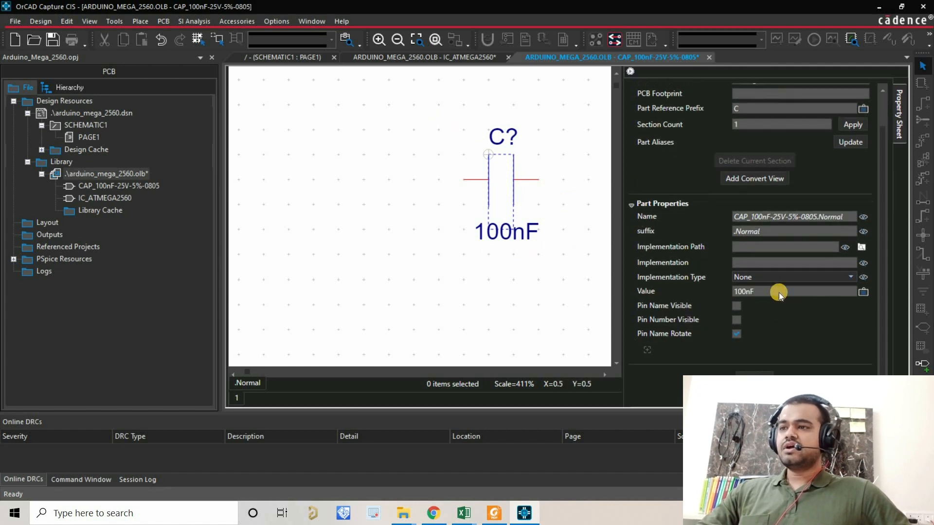
left_click(647, 352)
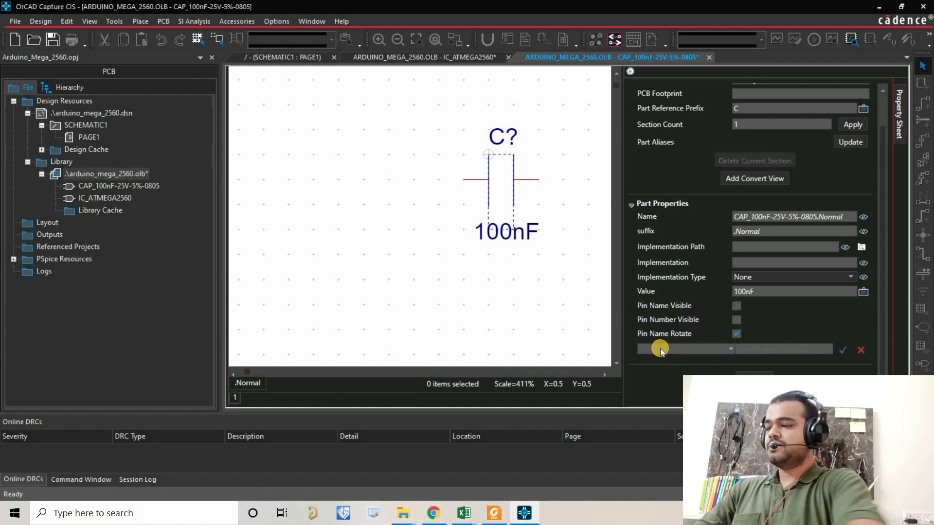
type("Manufacturer")
left_click(843, 353)
left_click(651, 369)
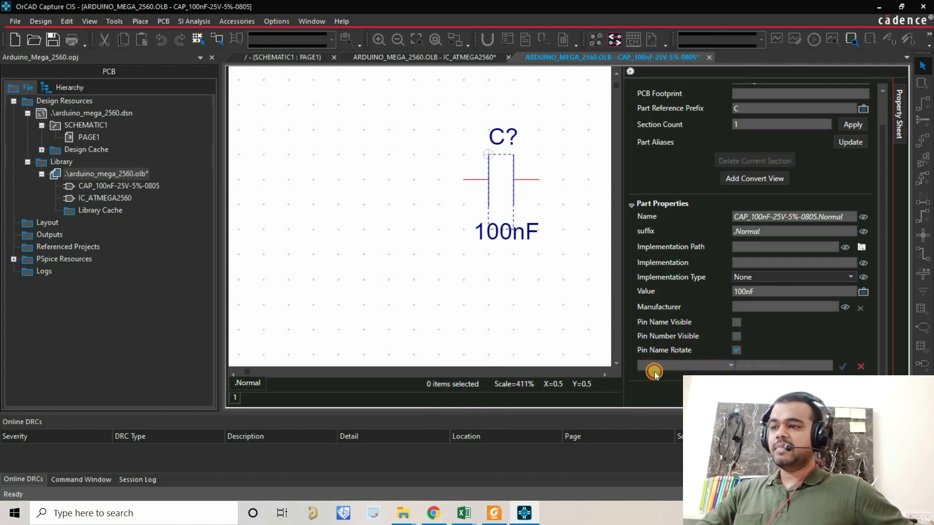
type("Manu")
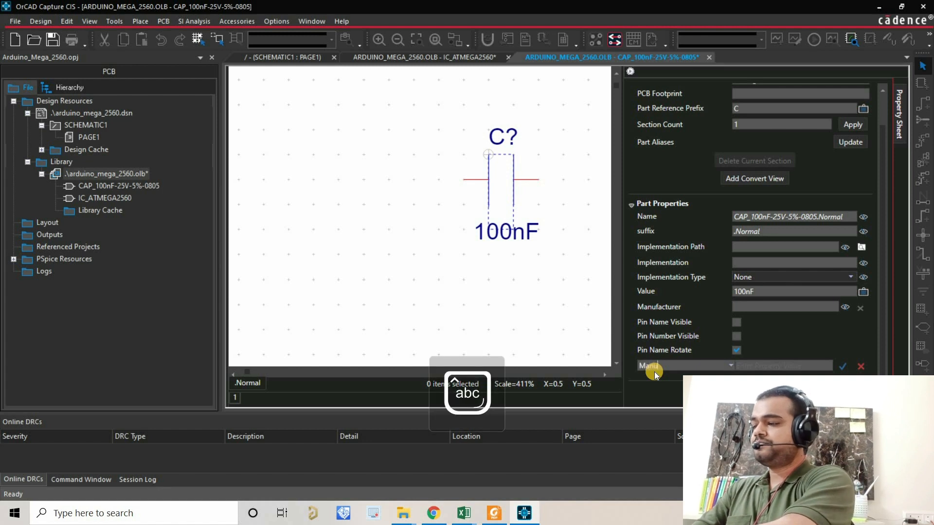
type("facturer Part")
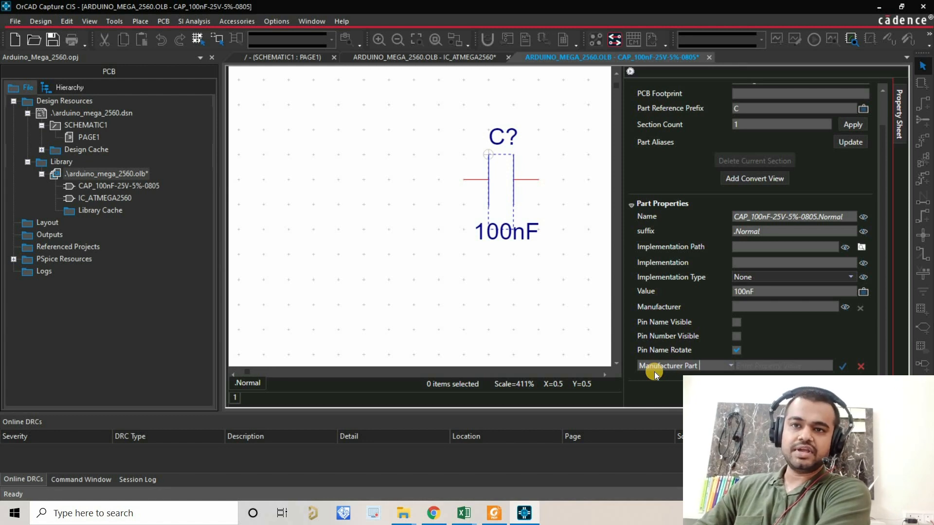
type("Number")
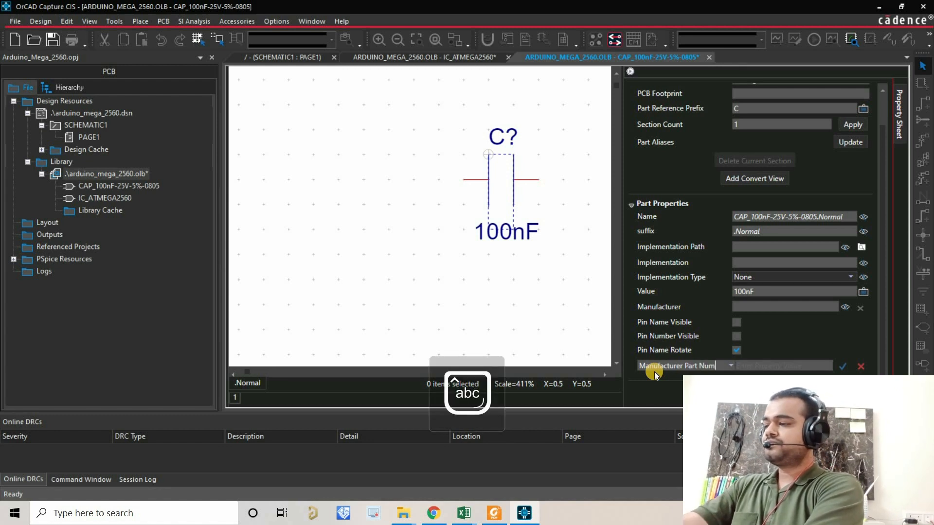
left_click(843, 366)
Add an empty Case/Package property to the capacitor part
left_click(650, 384)
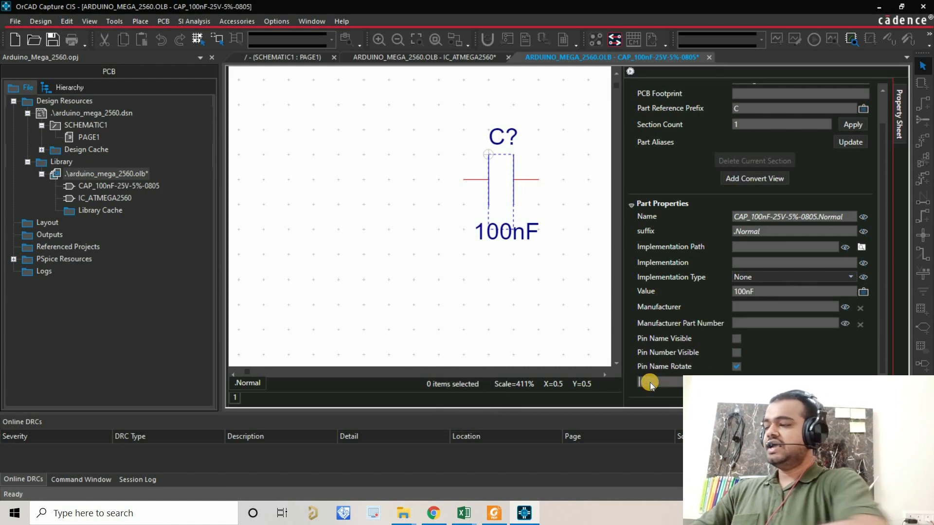
key("Caps_Lock")
type("Case/")
key("Caps_Lock")
type("Packag")
key("Caps_Lock")
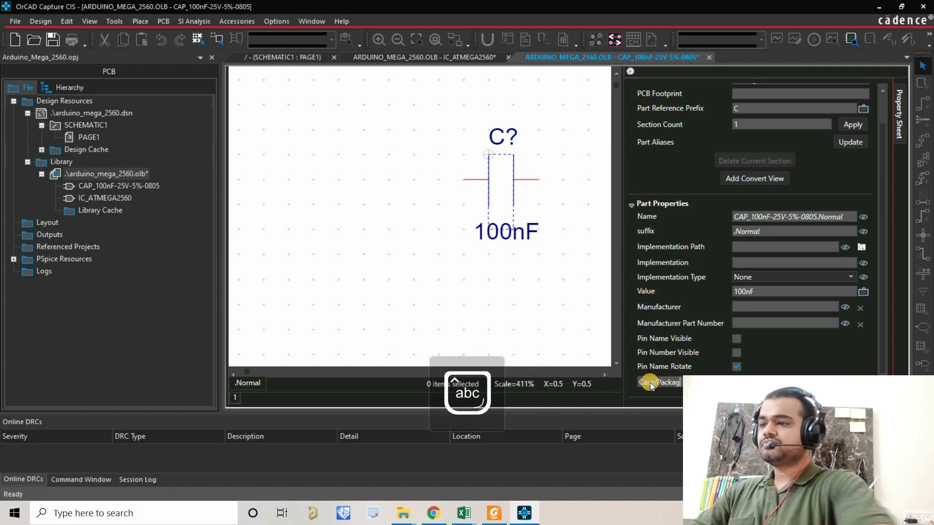
type("e")
key("Return")
Add empty Supplier-1 and Description properties to the capacitor part
left_click(647, 395)
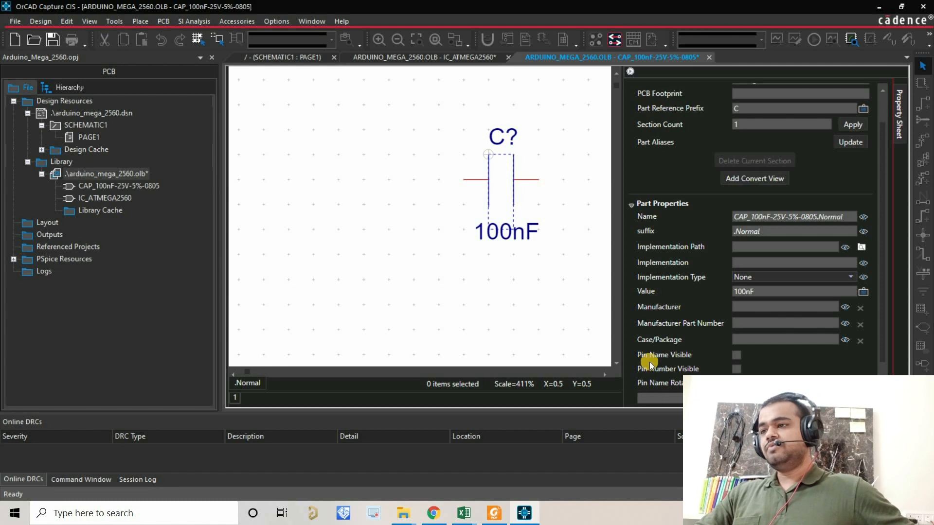
scroll(650, 363, "down", 2)
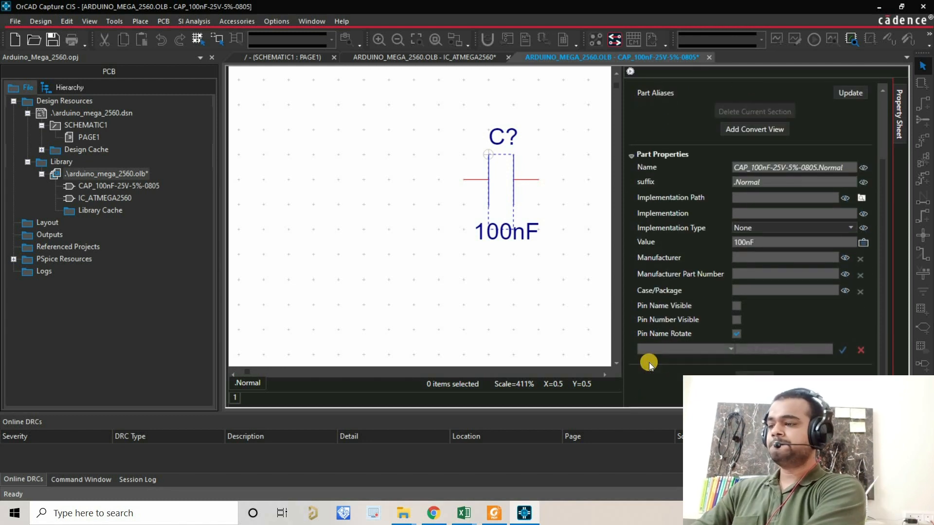
type("Supplier-1")
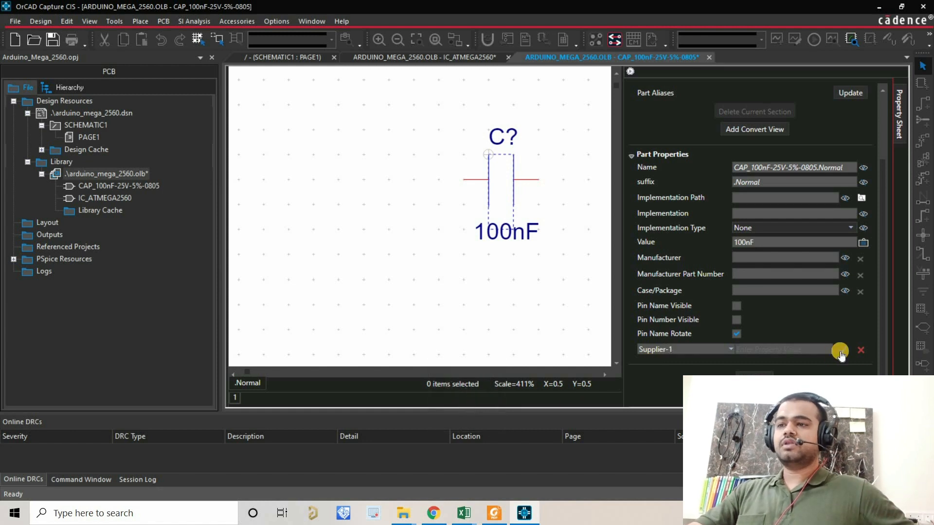
key("Return")
left_click(652, 370)
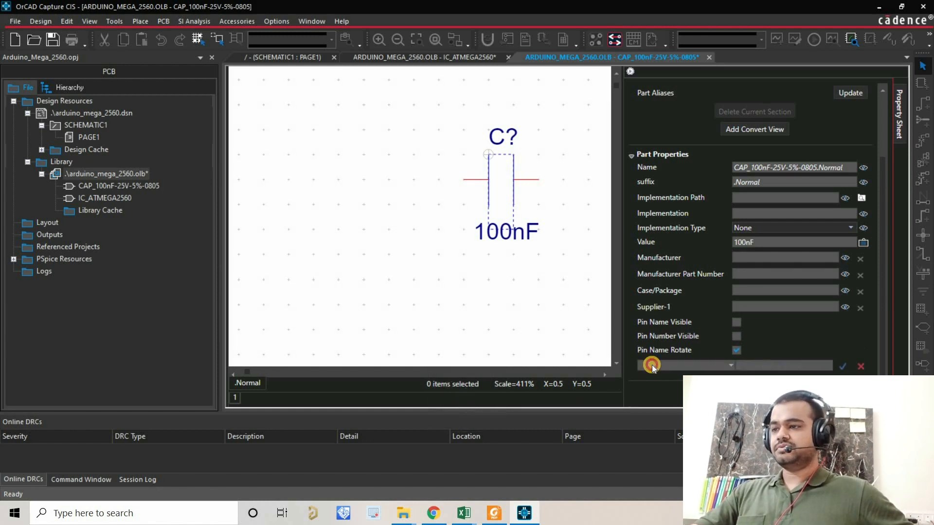
key("Caps_Lock")
key("Caps_Lock")
type("Description")
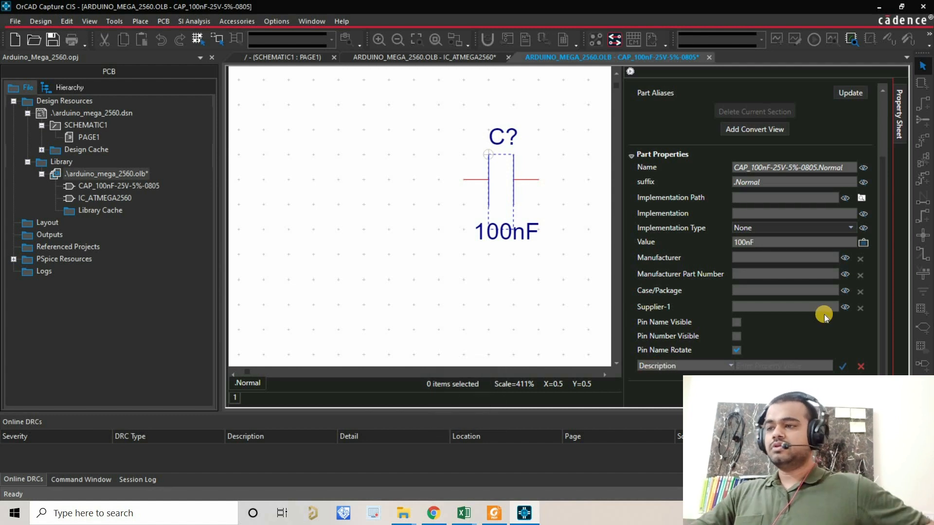
left_click(728, 356)
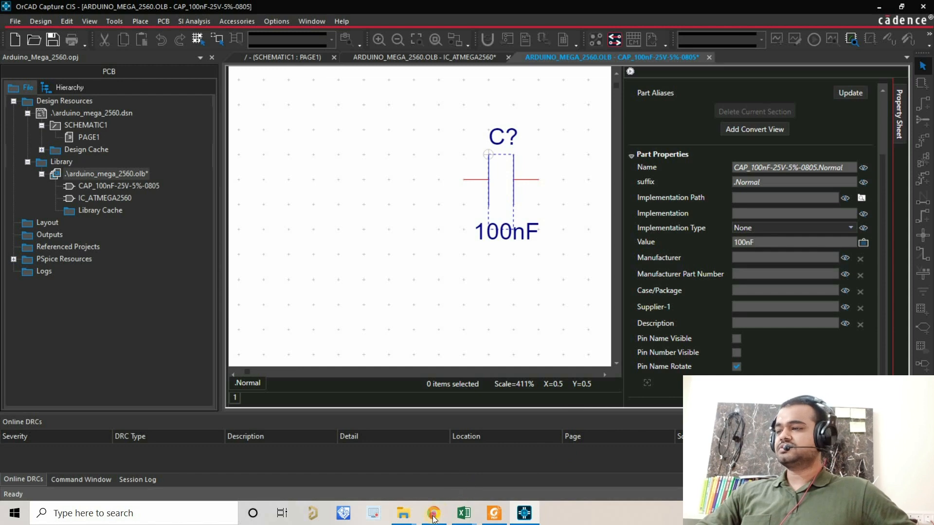
Switch to Chrome and check the detailed description and manufacturer product number on the capacitor's Digi-Key page
key("alt+Tab")
left_click(403, 302)
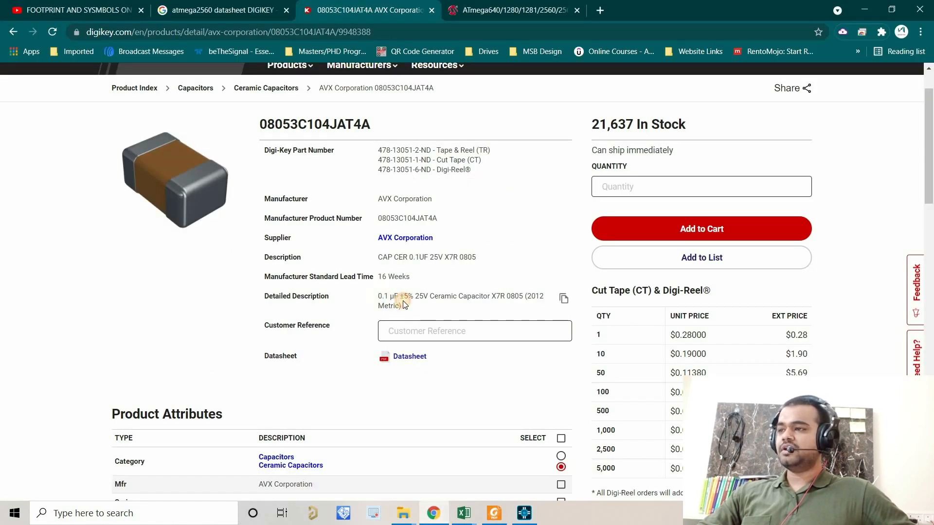
left_click_drag(403, 304, 375, 291)
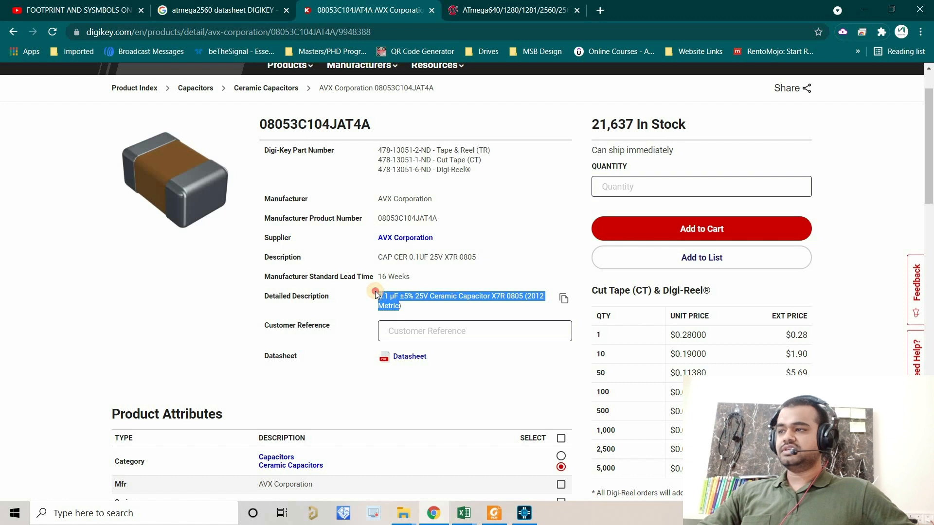
double_click(392, 217)
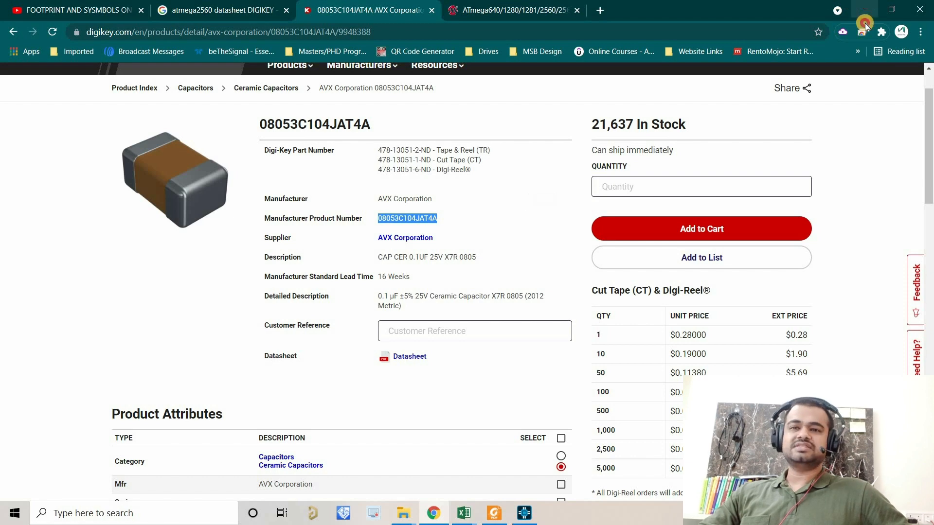
Return to OrCAD Capture, set the capacitor's Manufacturer property to AVX Corporation, and save the part
key("alt+Tab")
left_click(767, 256)
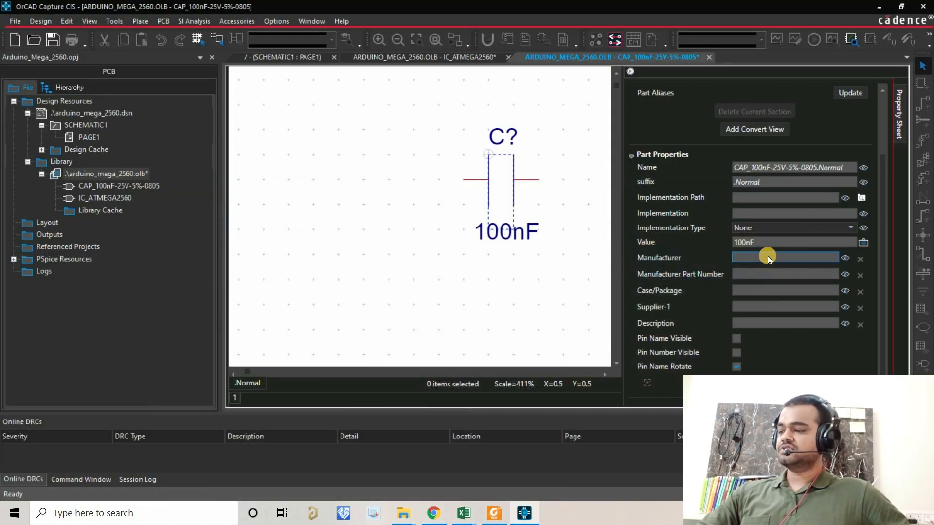
type("AVX Corporation")
left_click(495, 301)
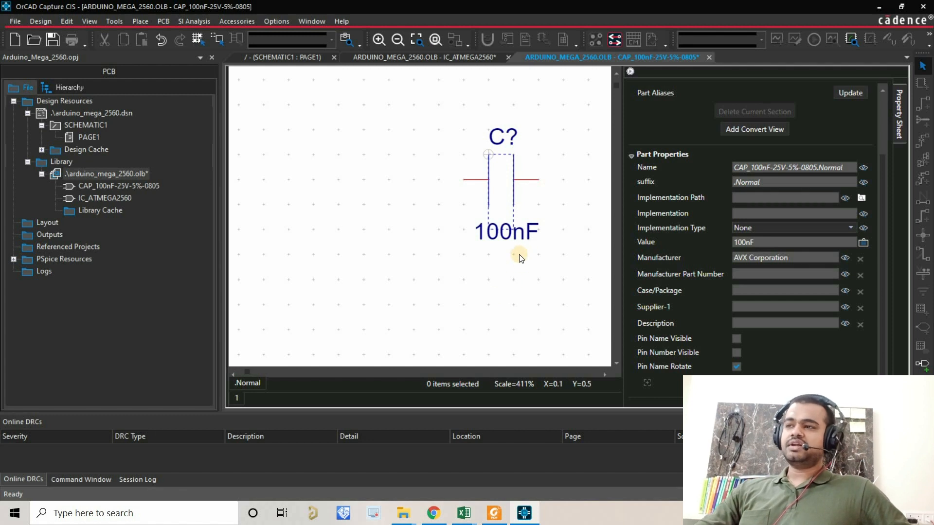
left_click(53, 41)
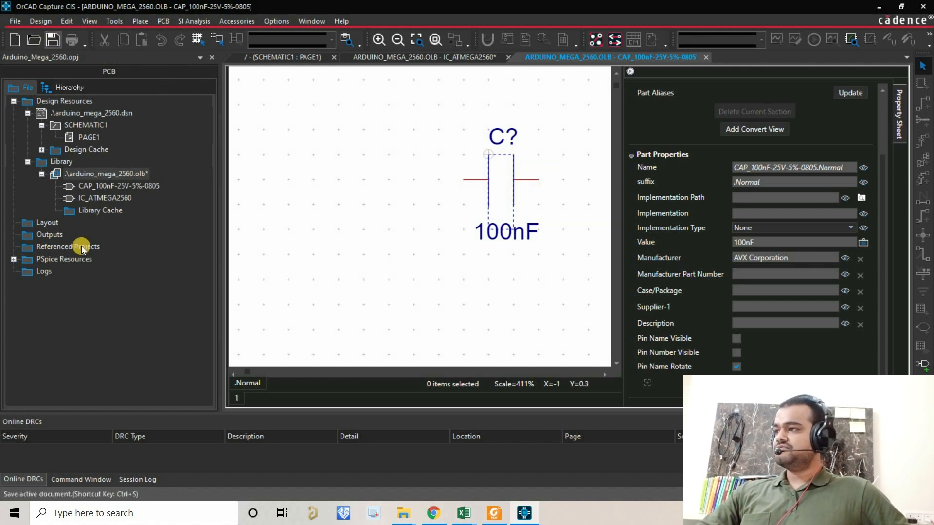
Start a new part in the arduino_mega_2560.olb library
right_click(124, 175)
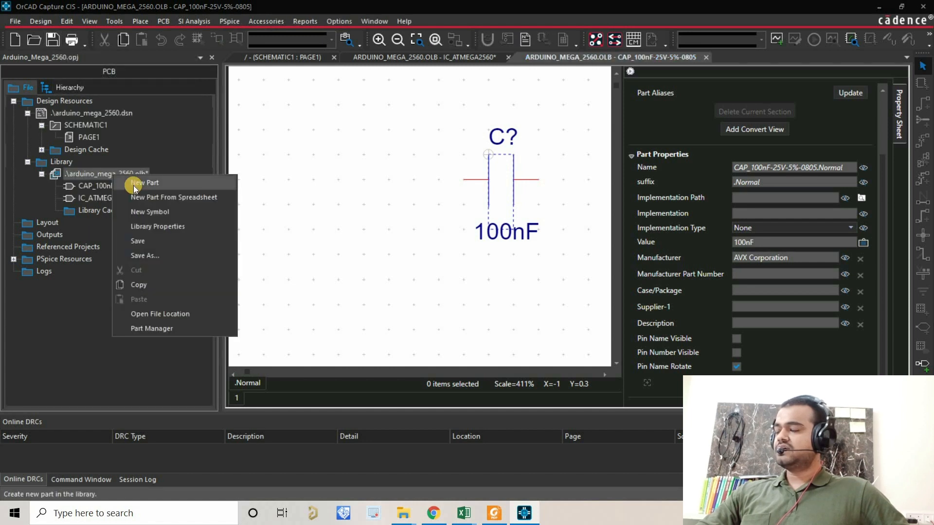
left_click(353, 238)
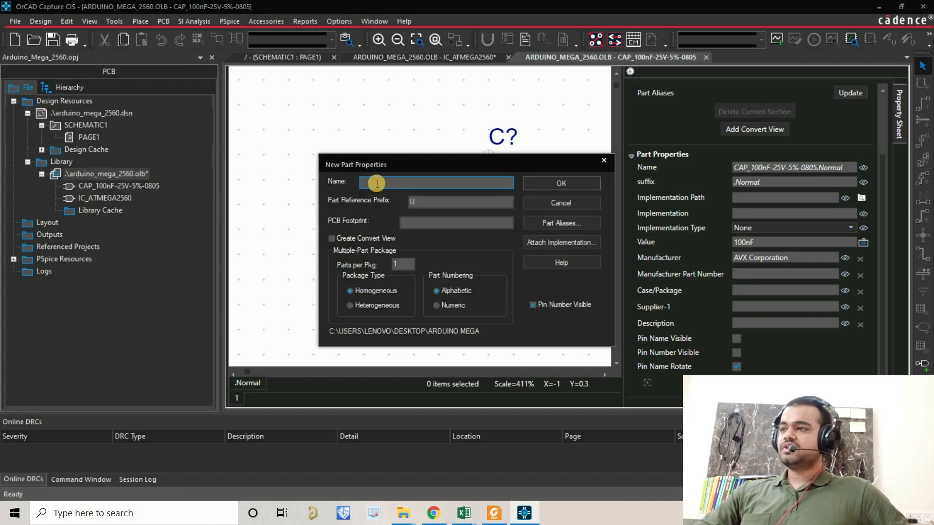
left_click_drag(346, 141, 315, 118)
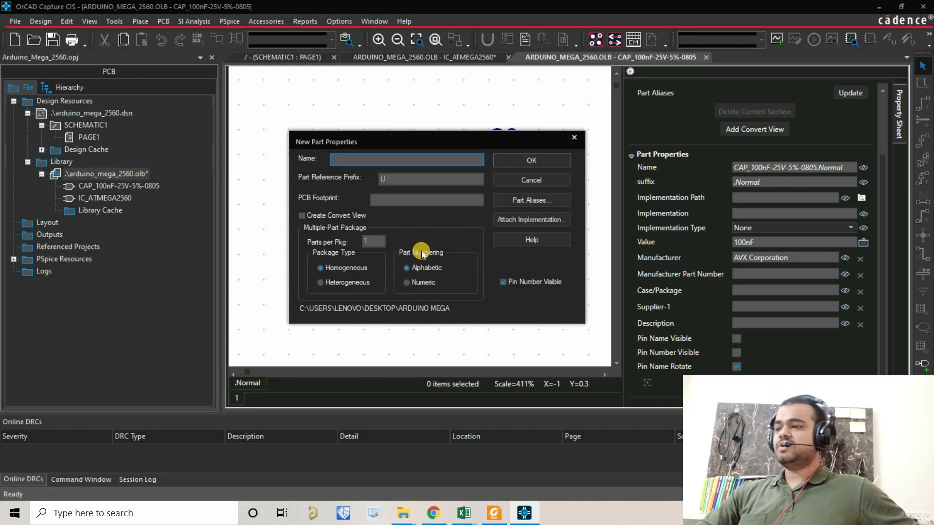
Switch to the Component Naming Convention workbook in Excel and examine the resistor symbol naming formats and the plain resistor's example
left_click(464, 514)
left_click(398, 463)
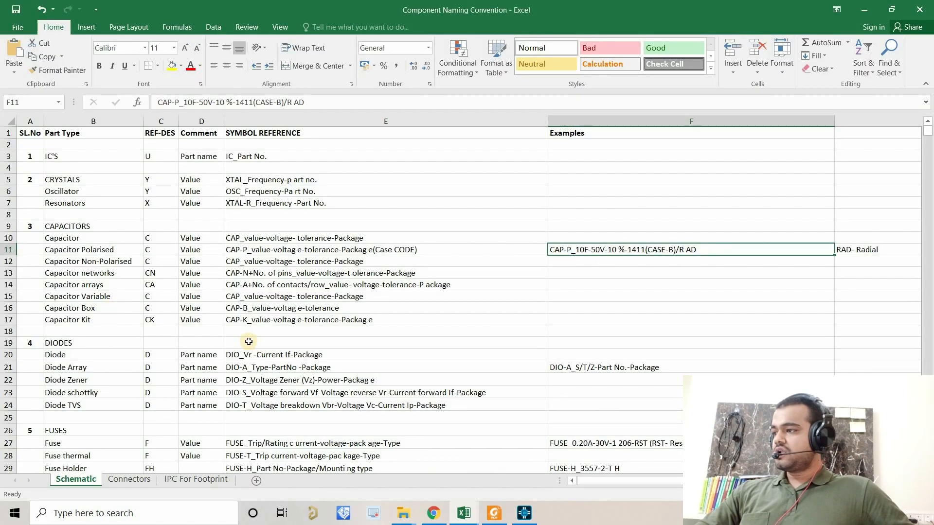
scroll(249, 342, "down", 11)
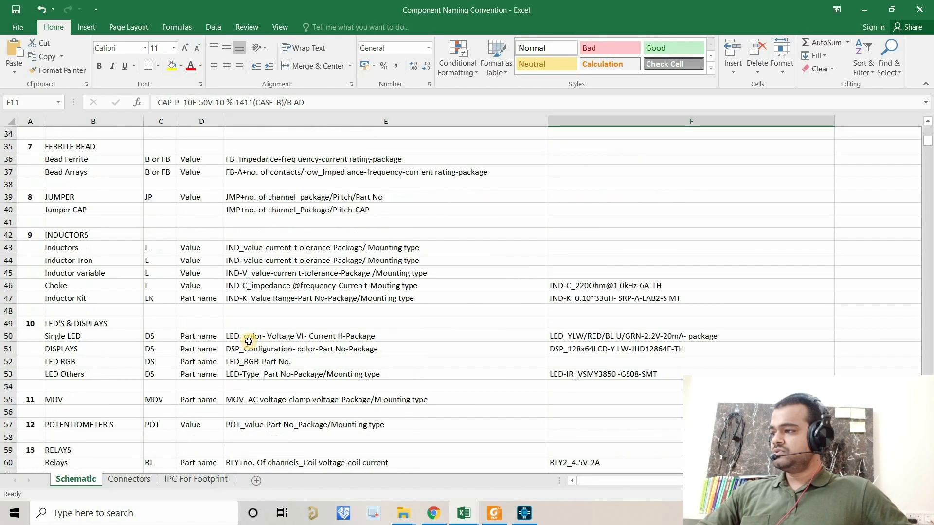
scroll(248, 342, "down", 6)
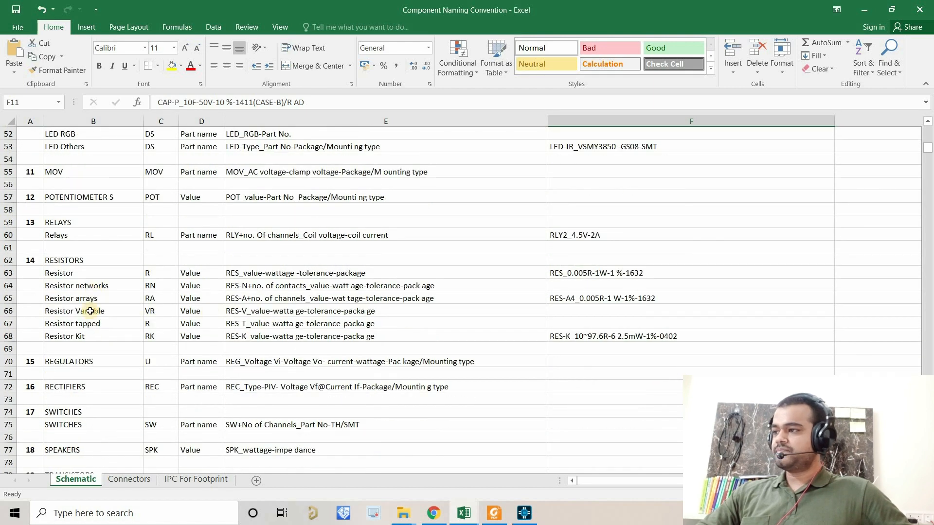
left_click_drag(85, 273, 85, 335)
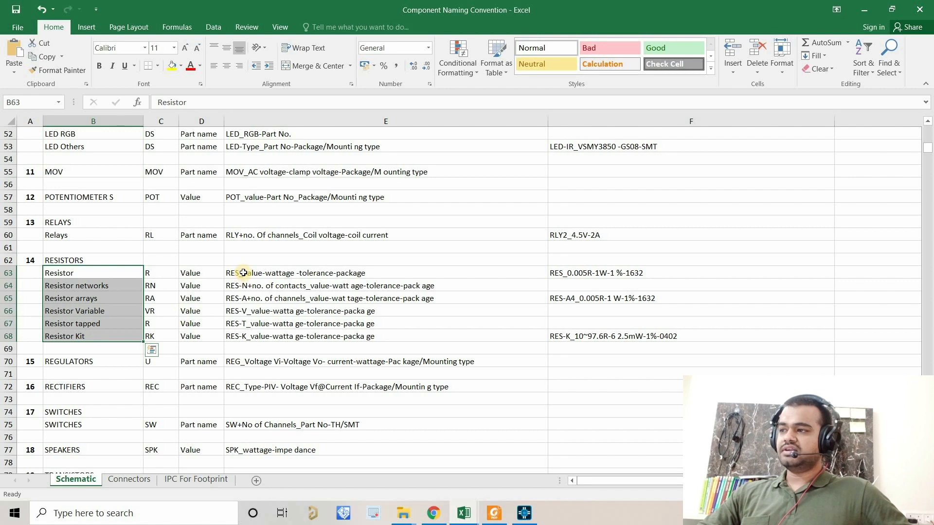
left_click_drag(243, 273, 244, 335)
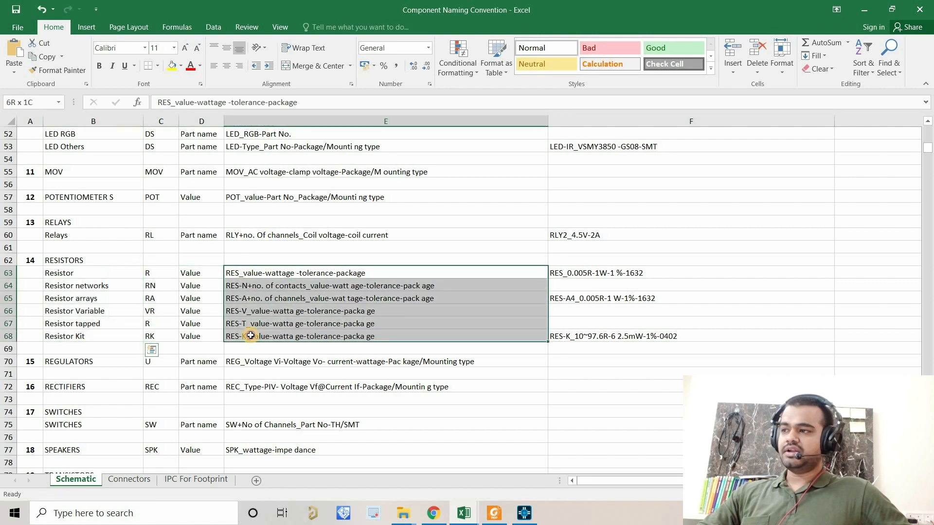
left_click(78, 274)
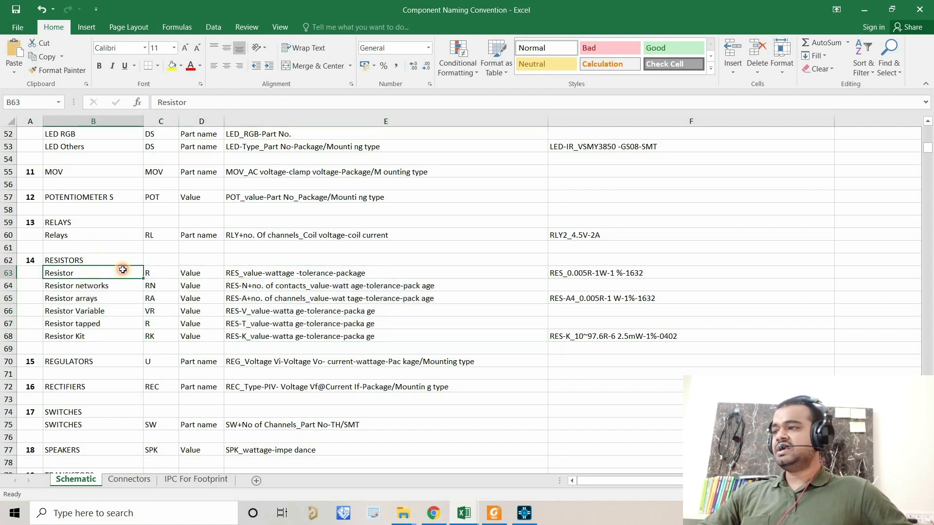
left_click(256, 273, "shift")
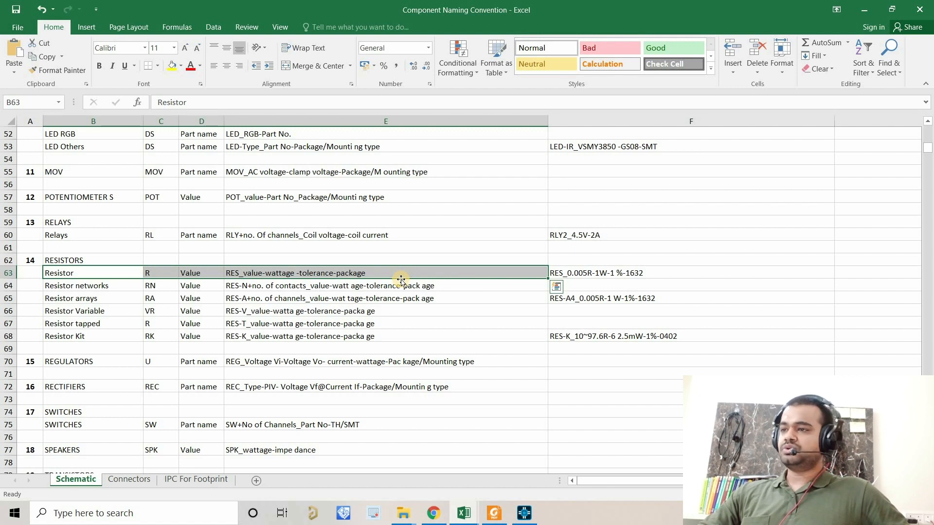
left_click(598, 274)
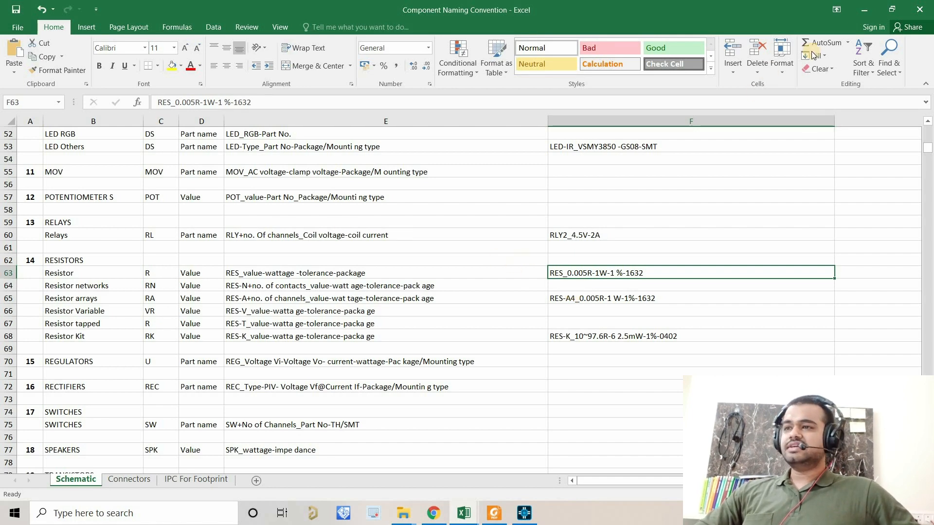
Return to OrCAD Capture and begin the new part's name with RES_
left_click(858, 9)
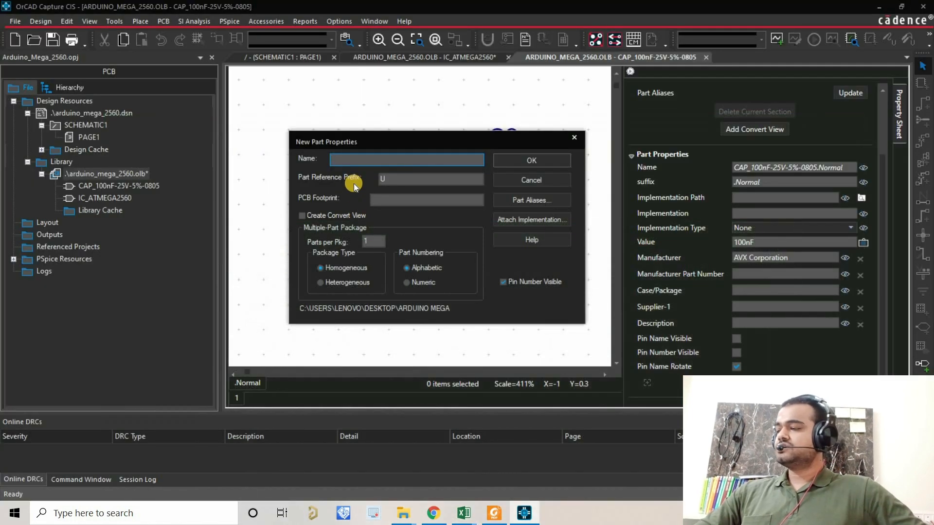
key("Caps_Lock")
type("RES")
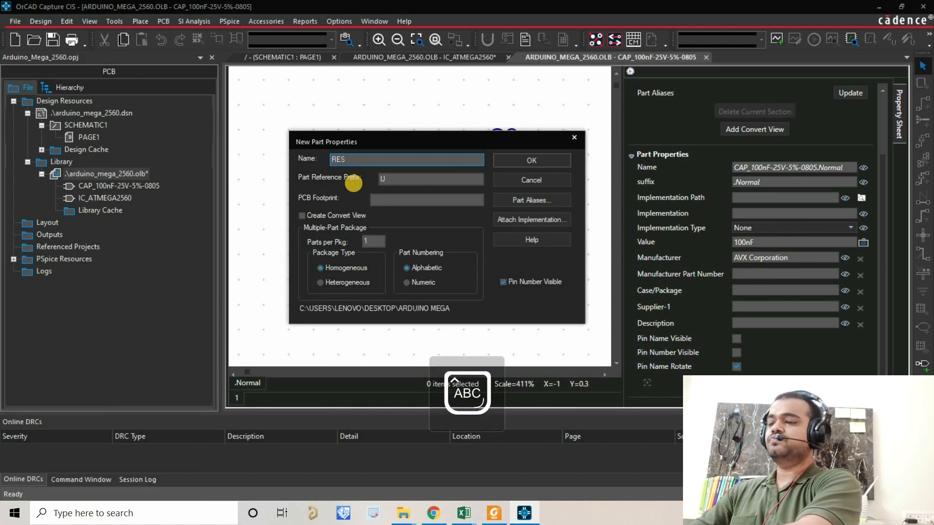
type("_")
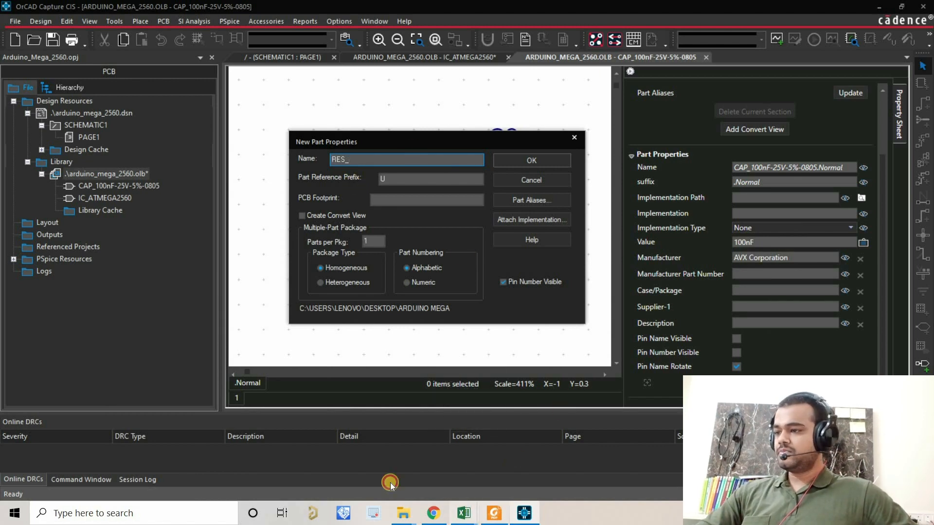
Switch to the BOM_Arduino Mega 2560 workbook in Excel and check the 1K resistor row and the 0.1UF capacitors' footprint
mouse_move(464, 513)
left_click(369, 477)
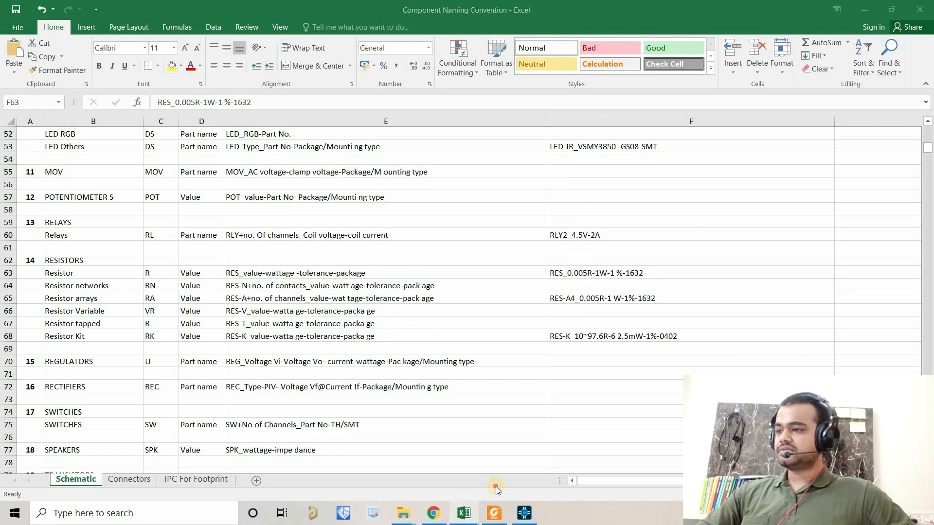
left_click(579, 487)
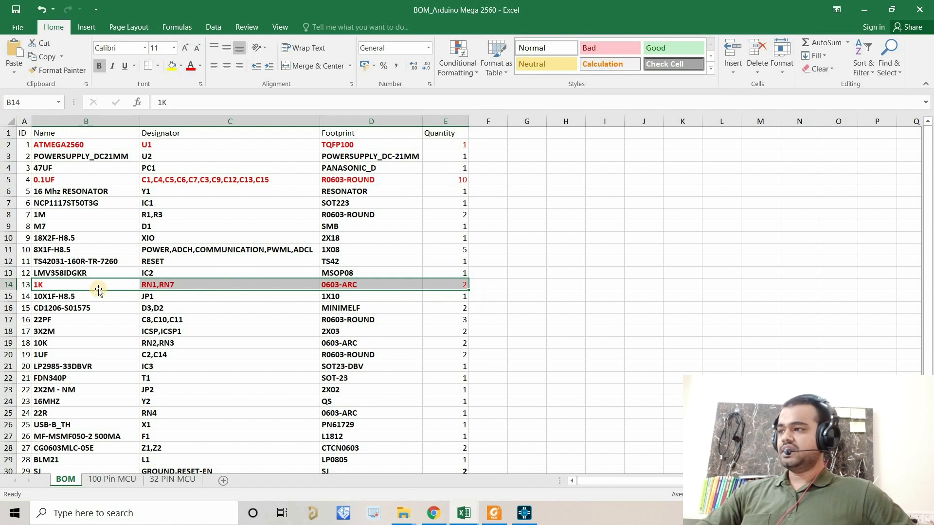
left_click(341, 190)
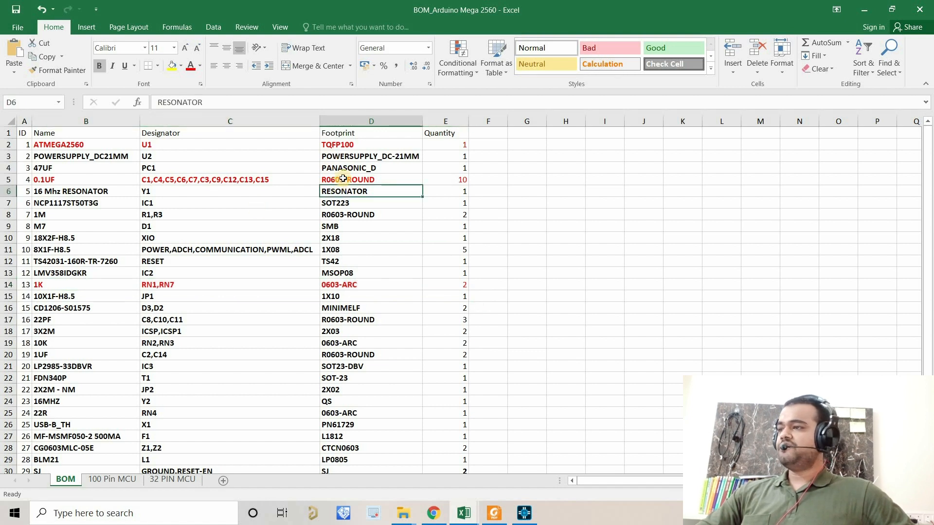
left_click(343, 180)
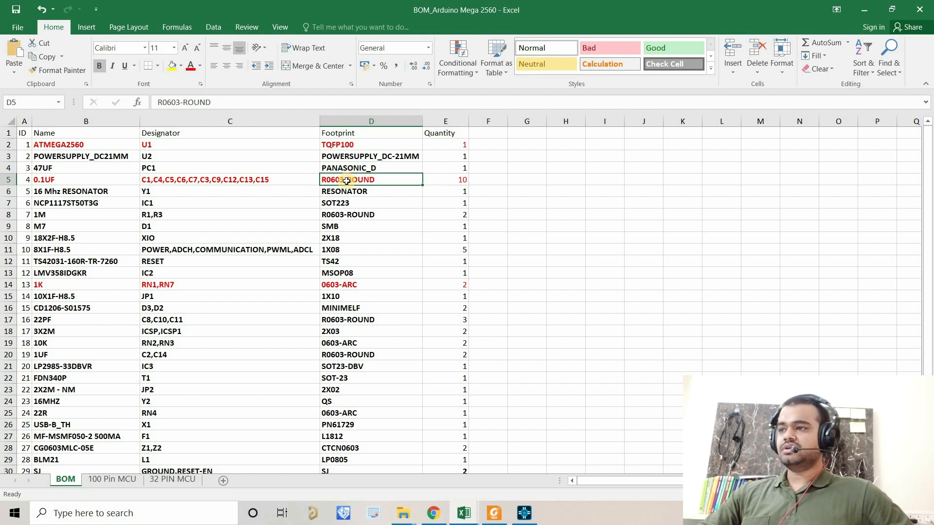
double_click(345, 180)
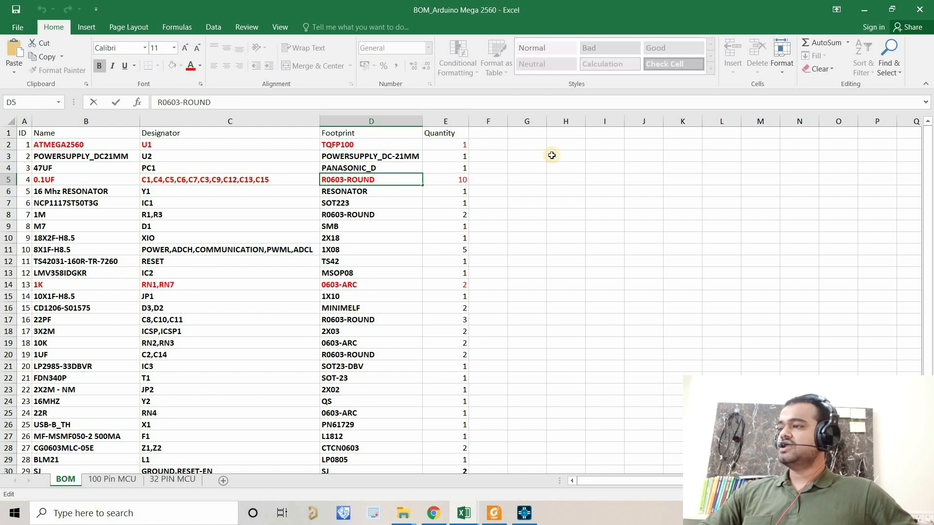
left_click(861, 7)
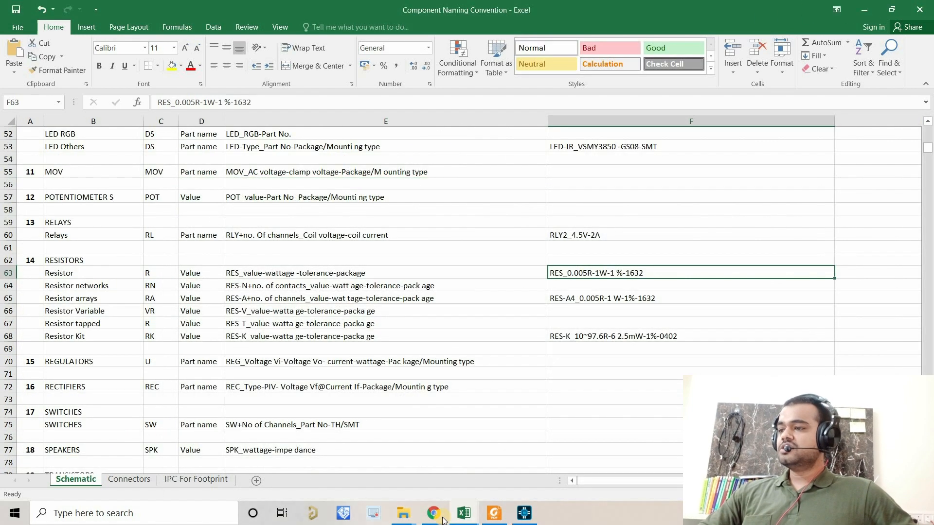
Switch to Chrome, search Digi-Key for 1K Ohm and open the Chip Resistor - Surface Mount category
left_click(433, 513)
scroll(381, 121, "up", 1)
left_click(377, 93)
type("1")
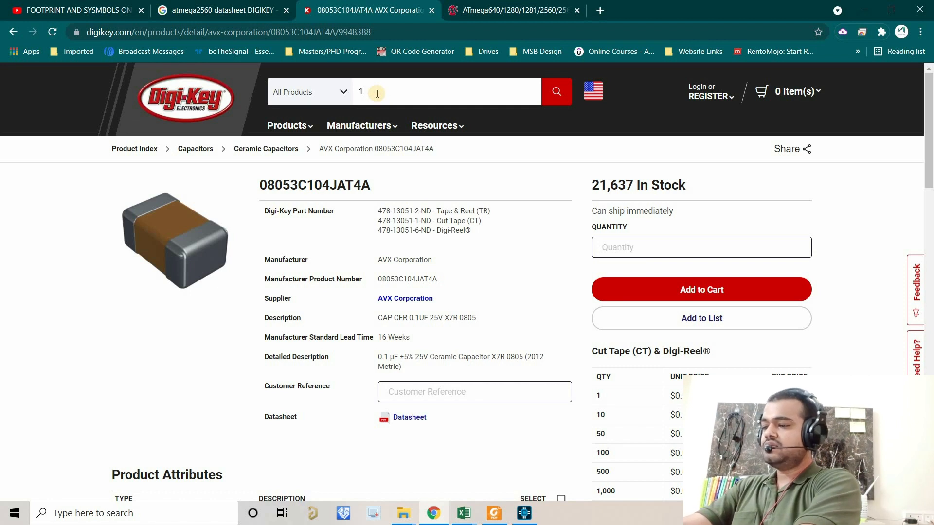
type("K")
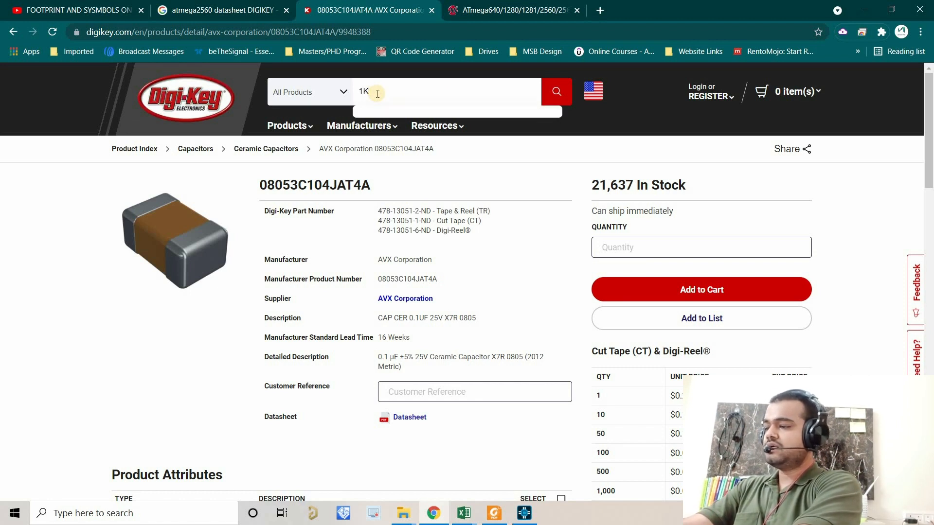
type(" Ohm")
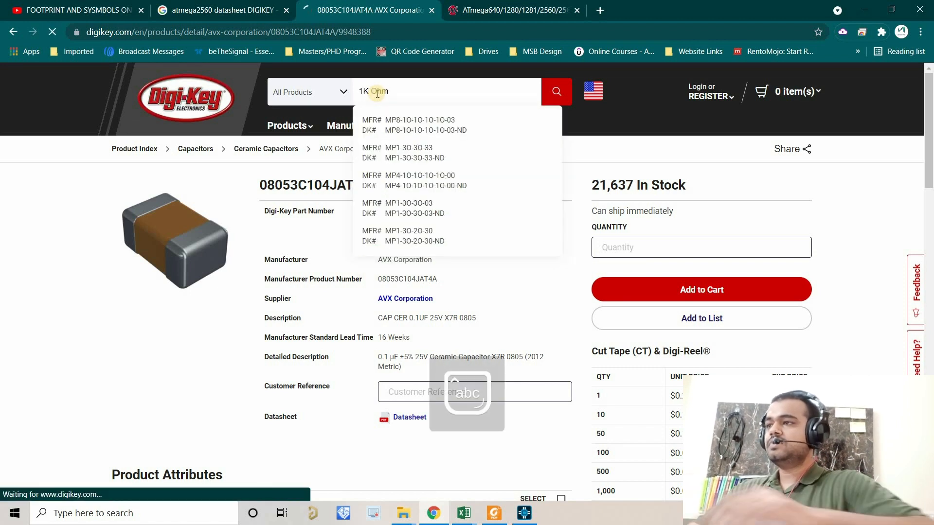
key("Return")
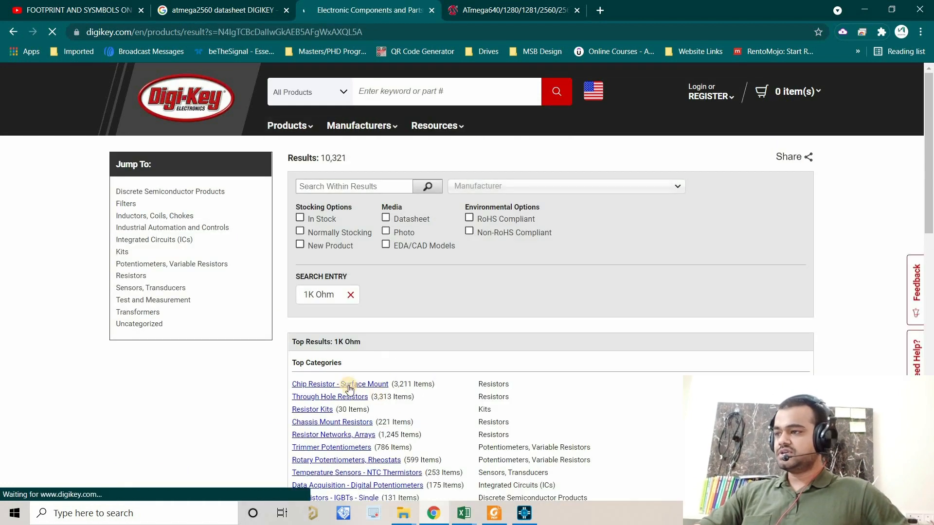
left_click(351, 386)
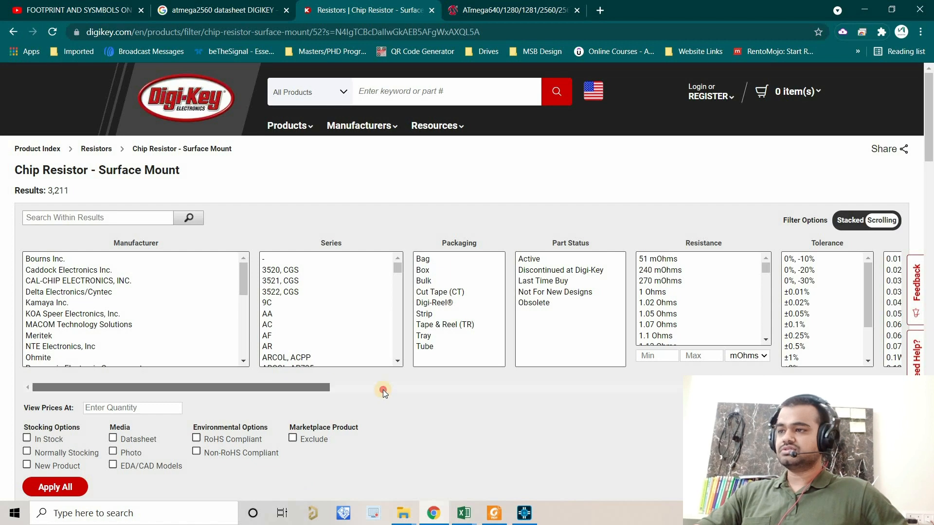
Select 1 kOhms as the resistance filter for the surface-mount chip resistors
left_click(384, 389)
scroll(393, 303, "down", 5)
scroll(394, 304, "down", 10)
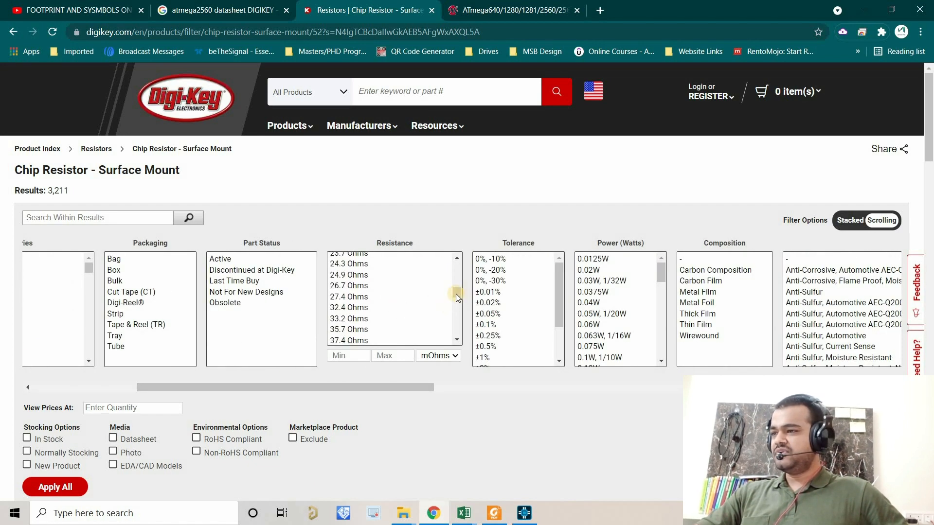
left_click_drag(456, 297, 455, 329)
scroll(373, 301, "up", 3)
scroll(360, 291, "down", 2)
left_click(343, 284)
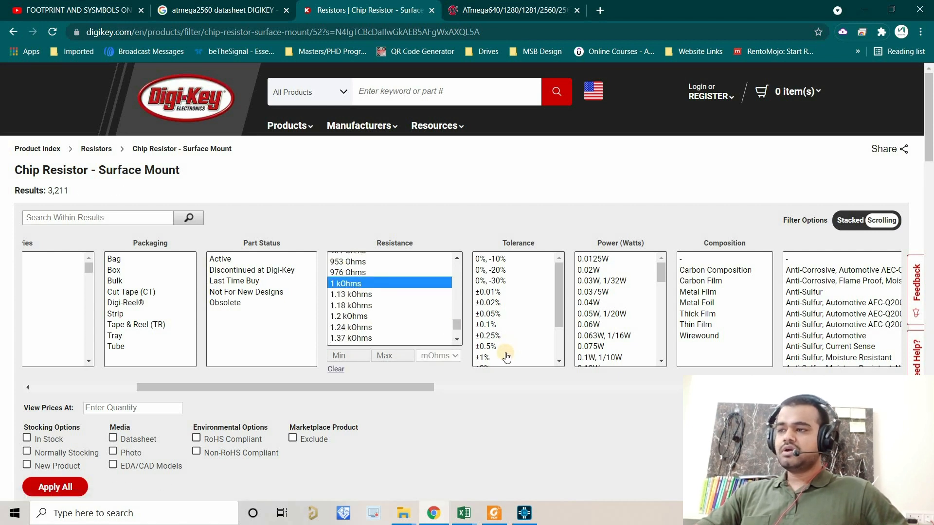
Select a tolerance of ±1% and a power rating of 0.1W, 1/10W in the resistor filters
scroll(505, 355, "down", 2)
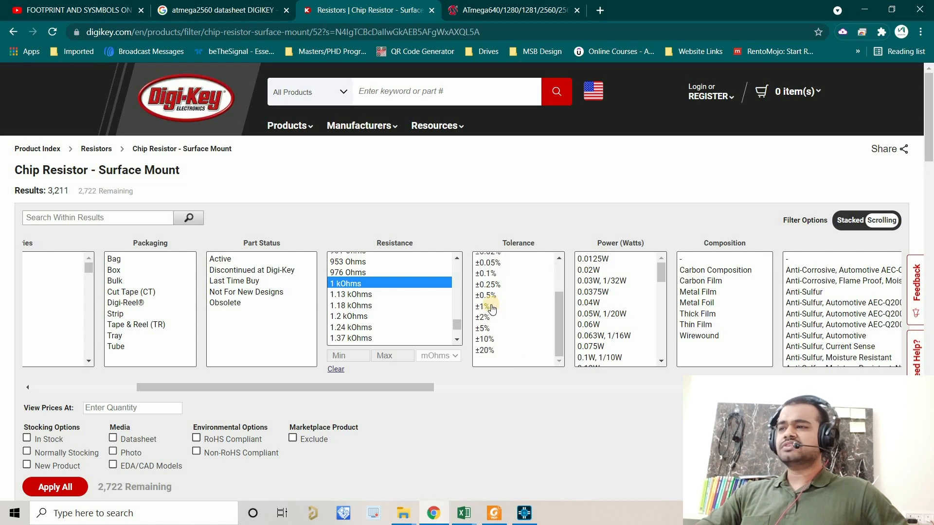
left_click(492, 307)
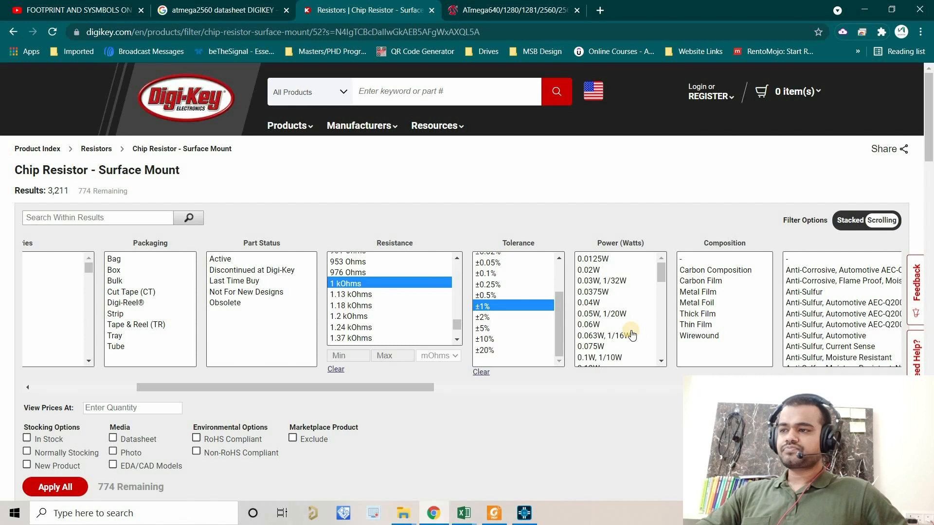
scroll(632, 335, "down", 2)
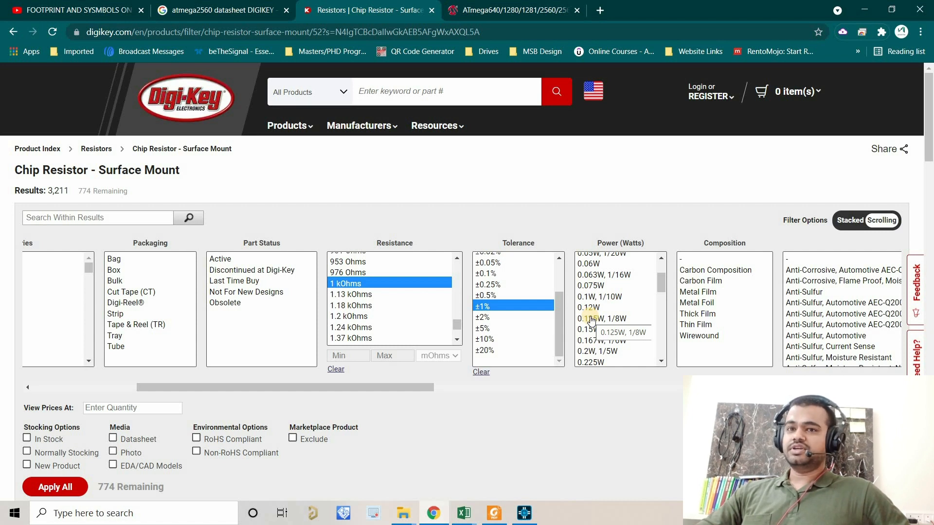
left_click(609, 298)
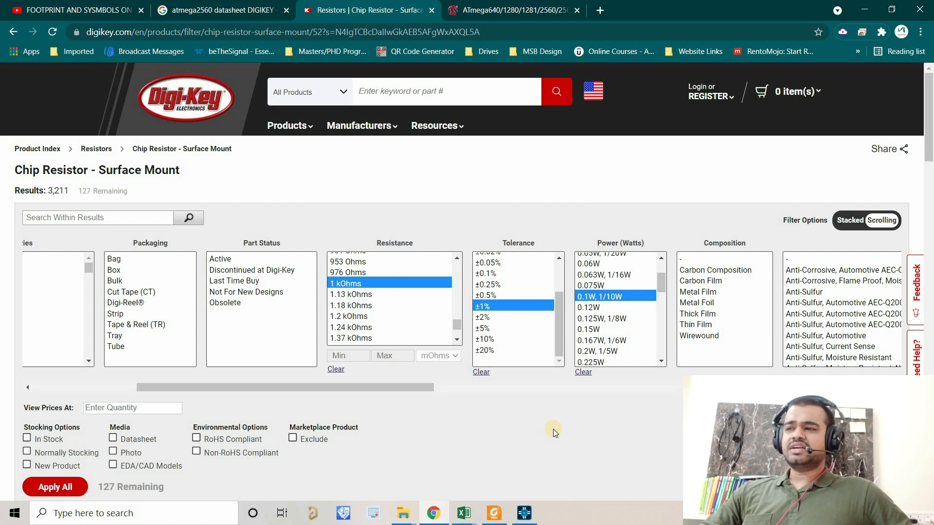
Select 0603 (1608 Metric) as the package/case filter
left_click_drag(392, 387, 471, 395)
left_click_drag(592, 403, 876, 405)
left_click_drag(539, 373, 529, 373)
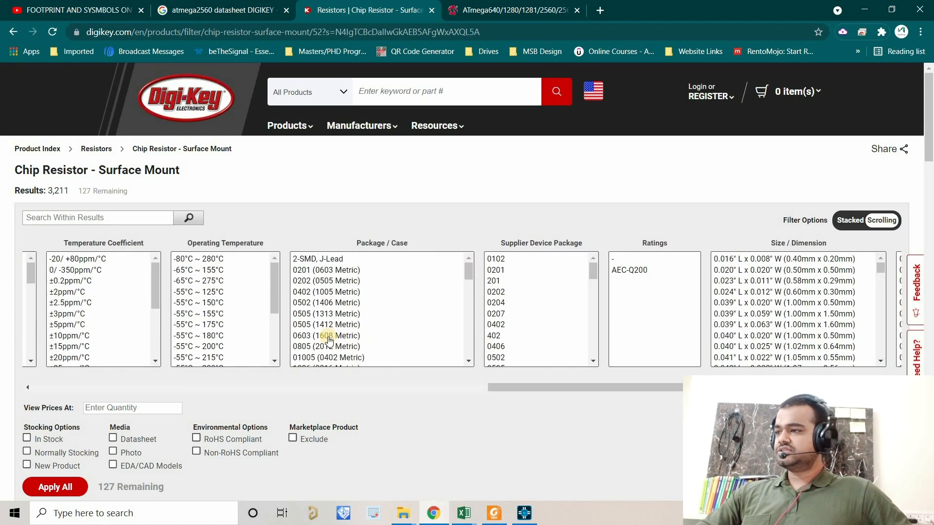
left_click(325, 335)
Apply the selected filters and open the product page of the CRG0603F1K0 resistor
left_click(55, 488)
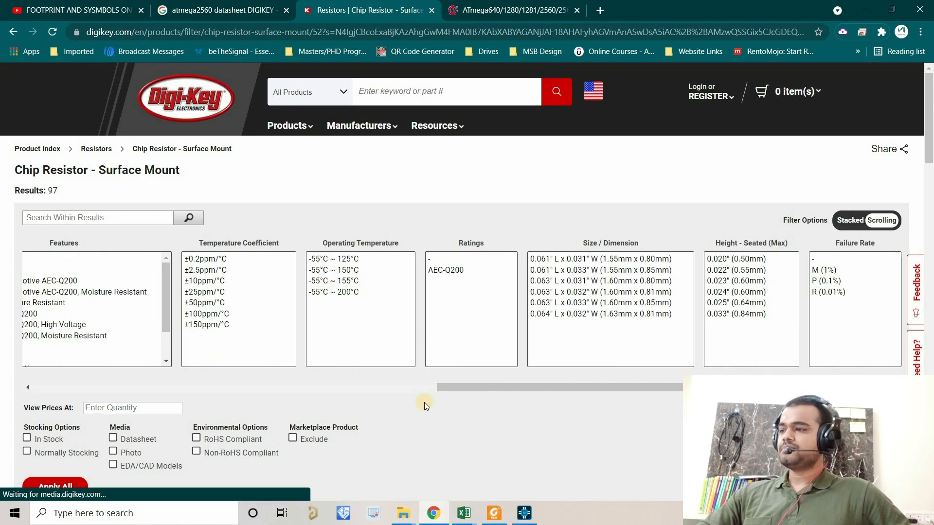
scroll(425, 402, "down", 9)
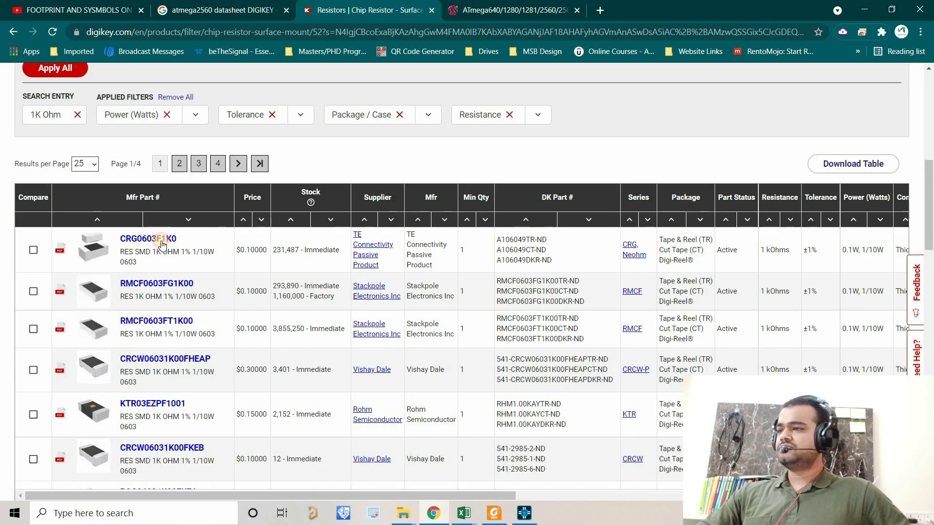
left_click(161, 239)
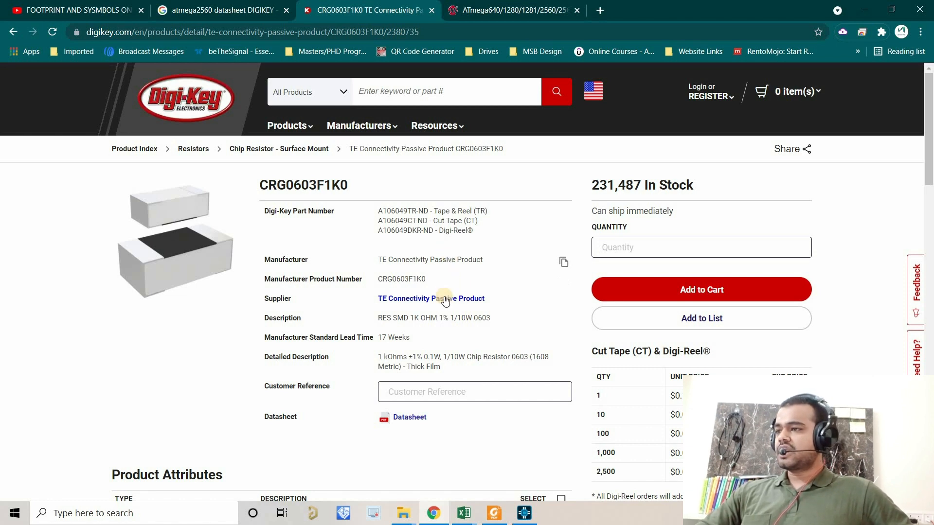
Name the new part RES_1K-0.1W-1%-0603 using the resistor's Digi-Key description
left_click_drag(398, 319, 486, 319)
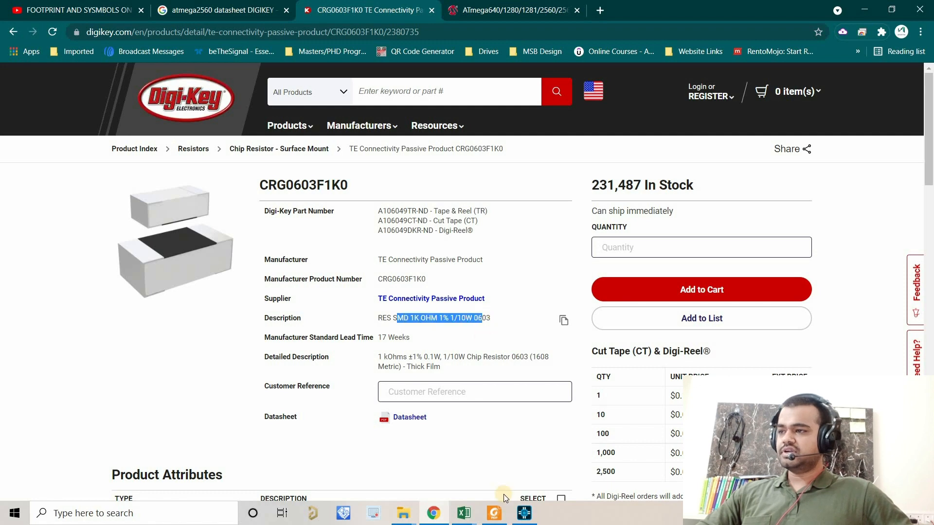
key("alt+Tab")
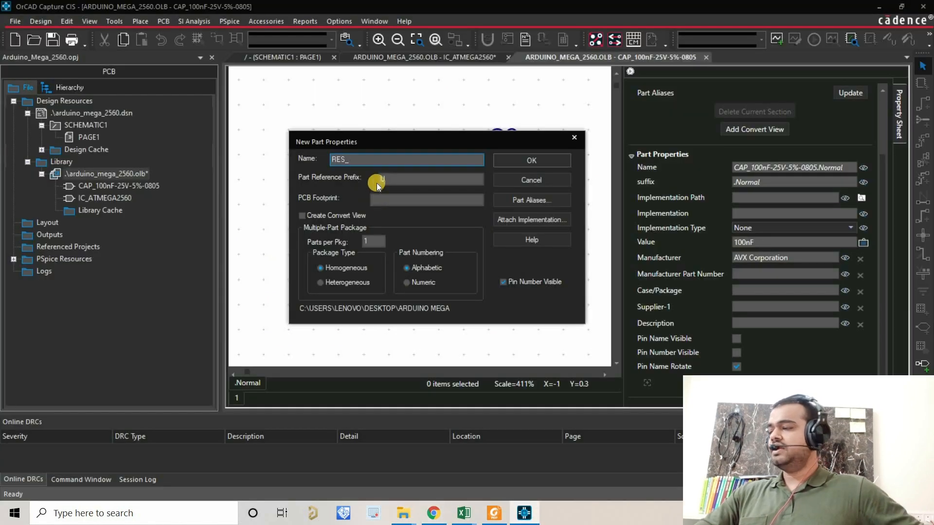
type("1k")
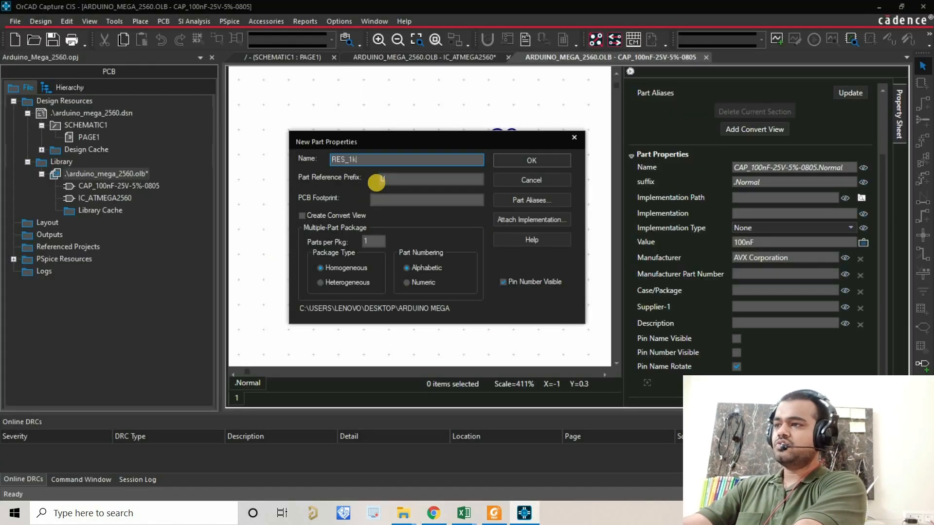
key("Caps_Lock")
type("K")
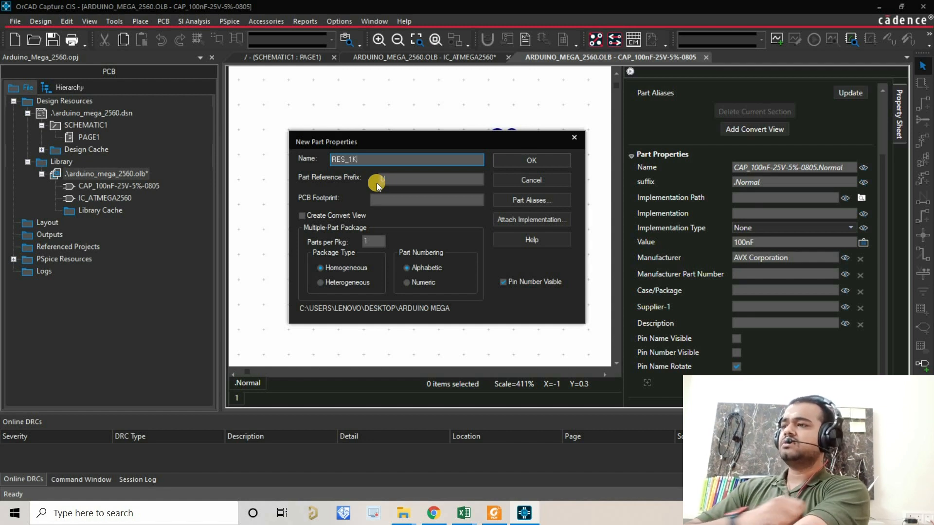
type("-")
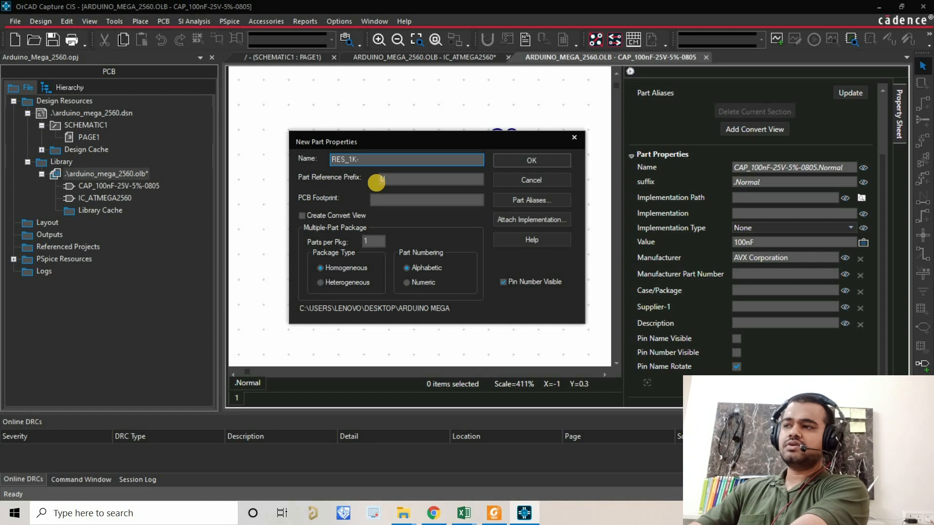
type("0")
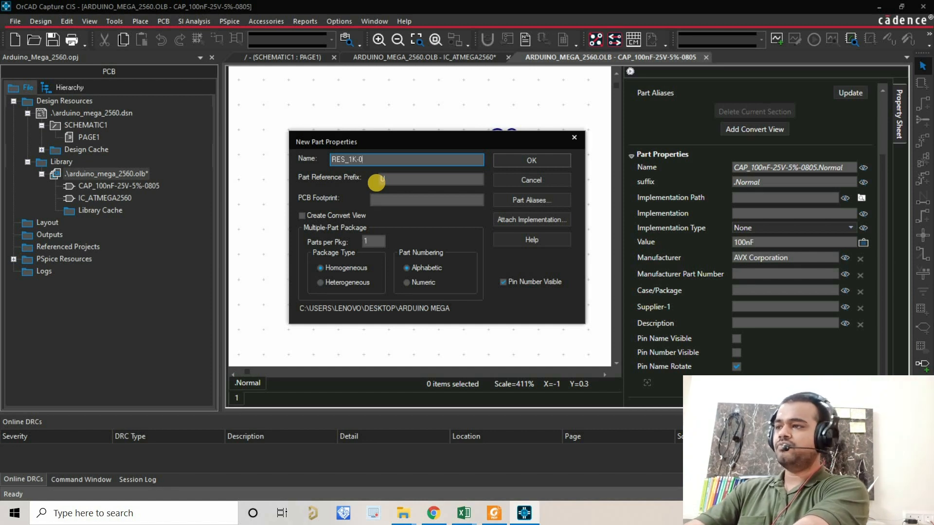
type(".1W-1")
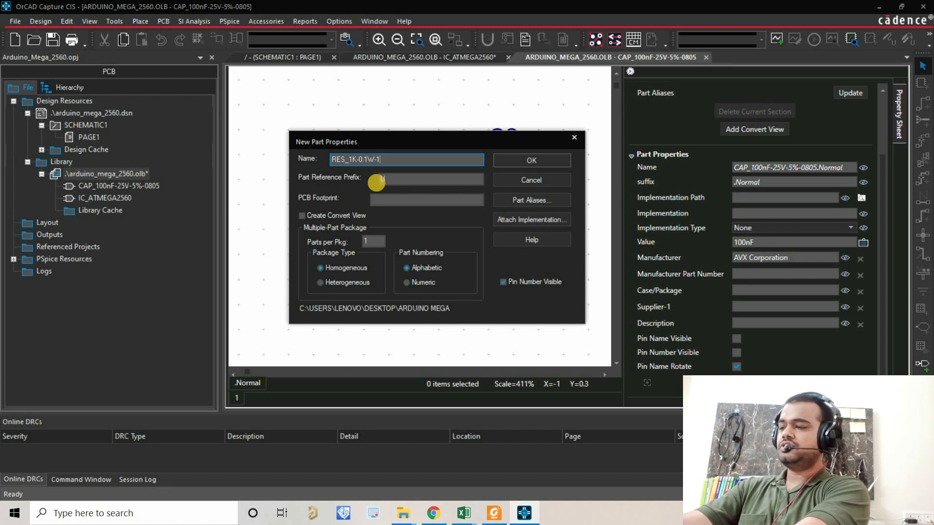
type("%-0")
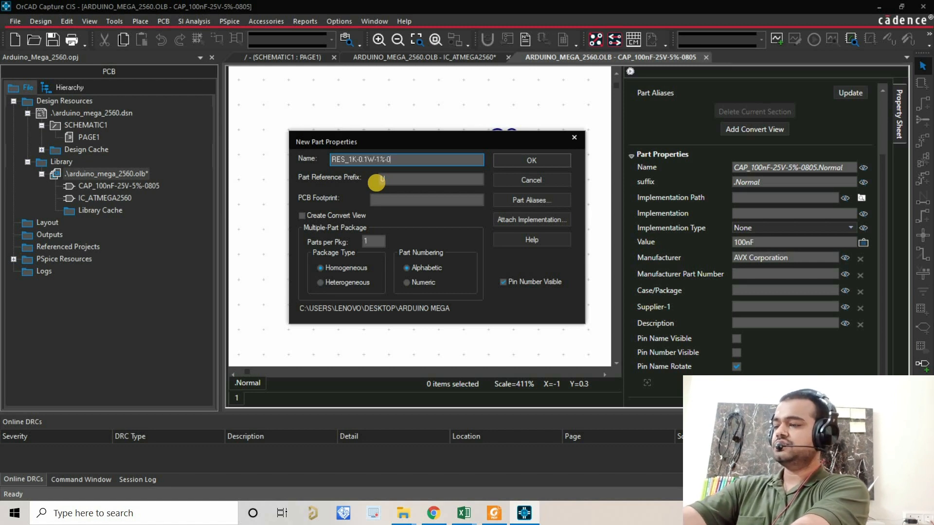
type("603")
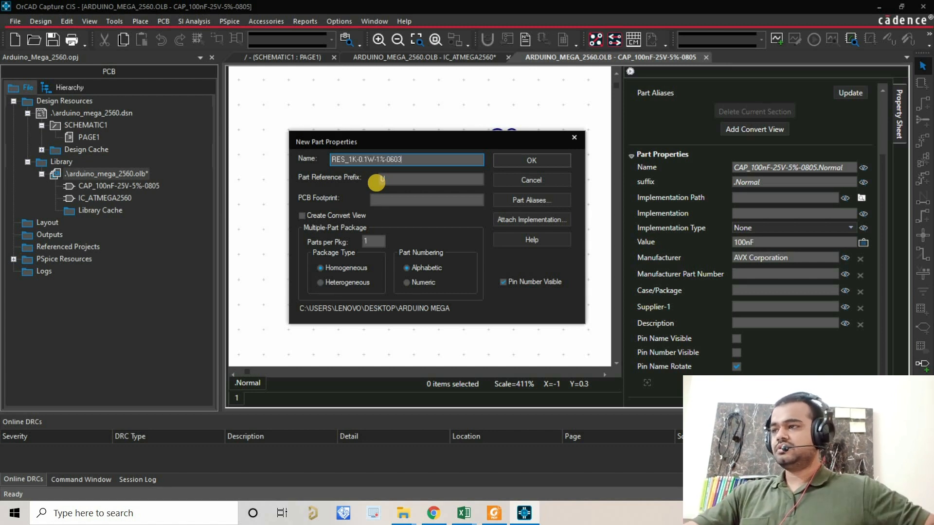
Set the part reference prefix to R and create the resistor part
key("Tab")
type("R")
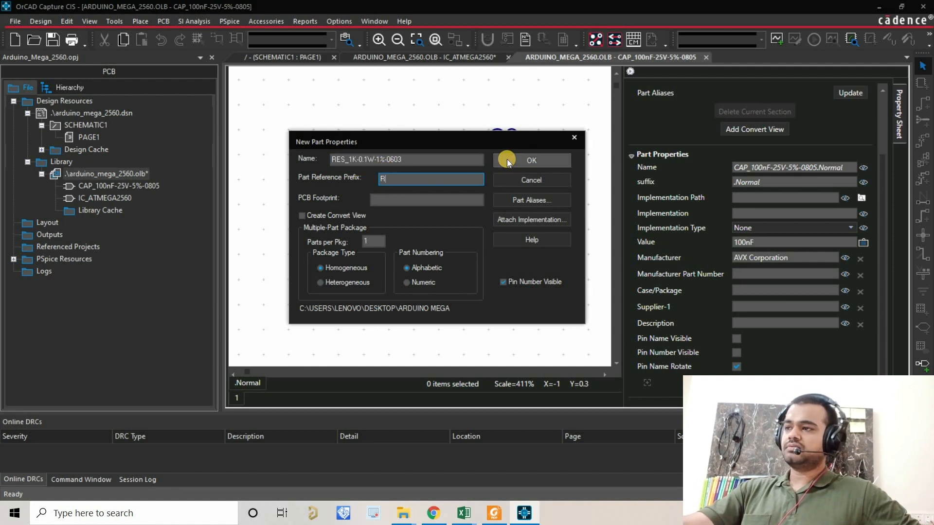
left_click(507, 159)
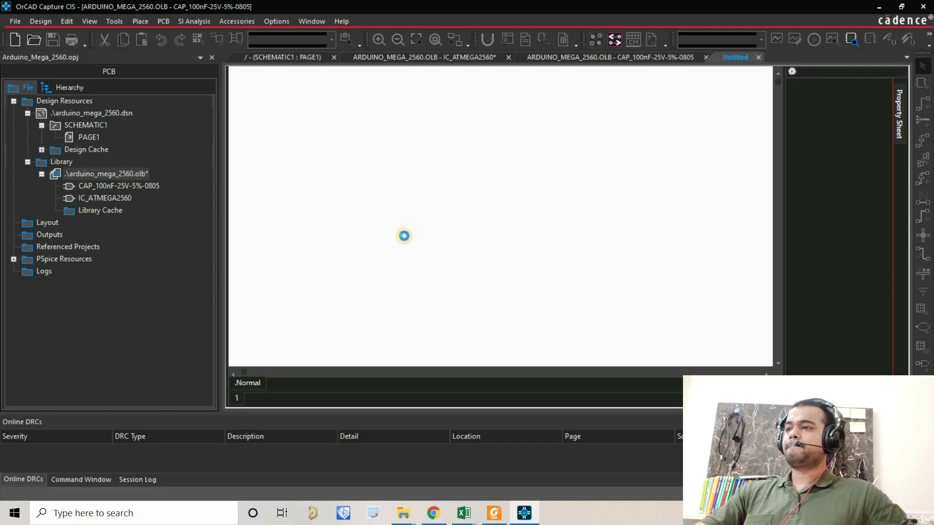
Place passive line pins 1 and 2 opposite each other on the left and right edges of the body, one grid below its top
left_click(923, 365)
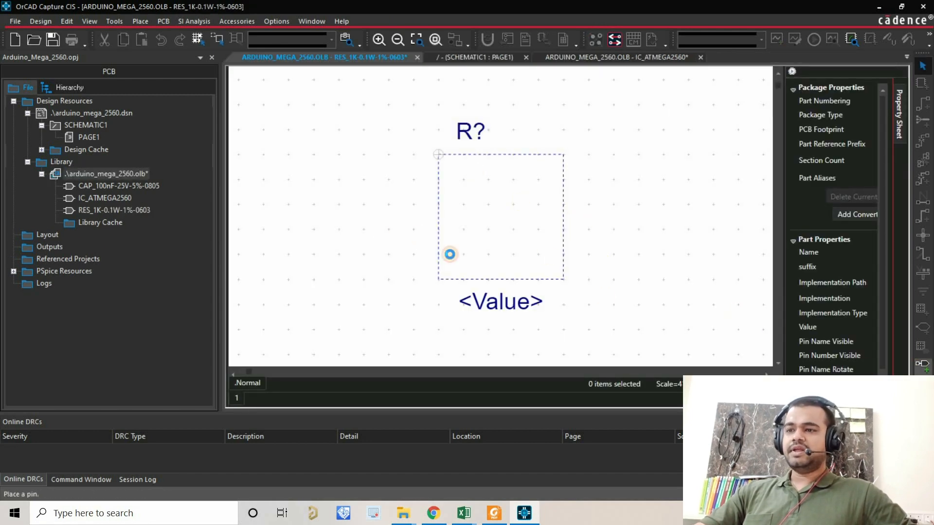
left_click(553, 179)
type("1")
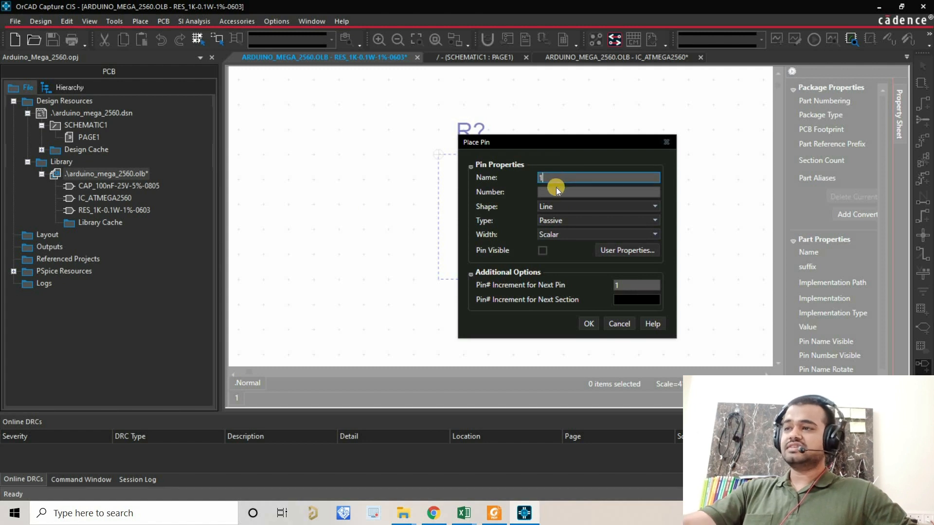
left_click(589, 324)
left_click(408, 179)
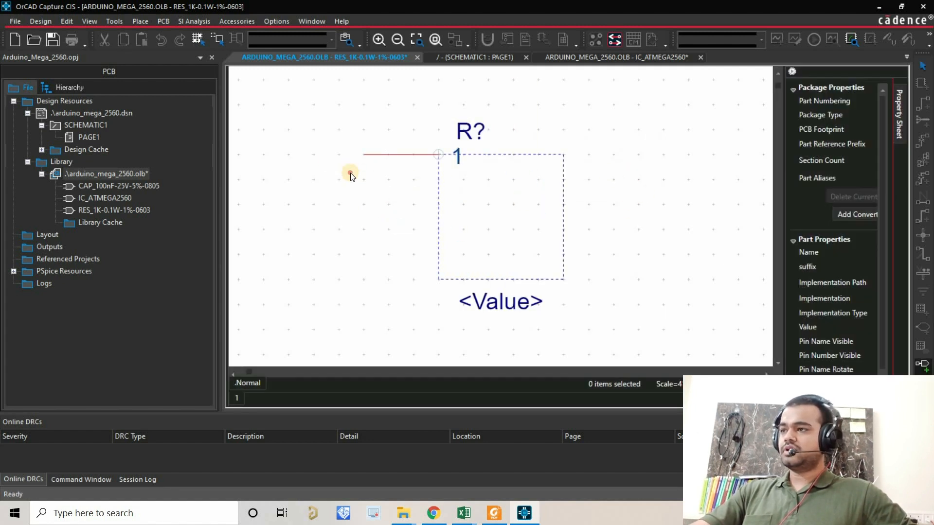
left_click(492, 193)
left_click(617, 179)
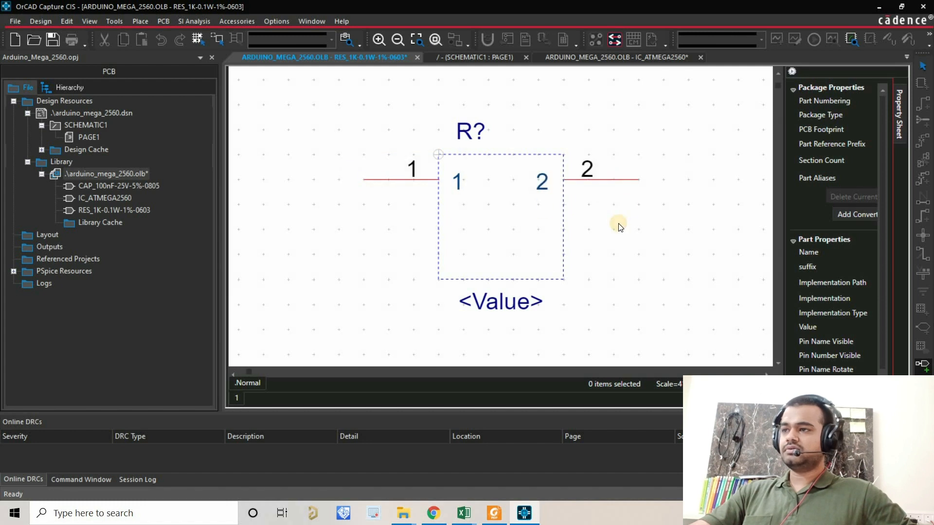
right_click(635, 233)
left_click(642, 237)
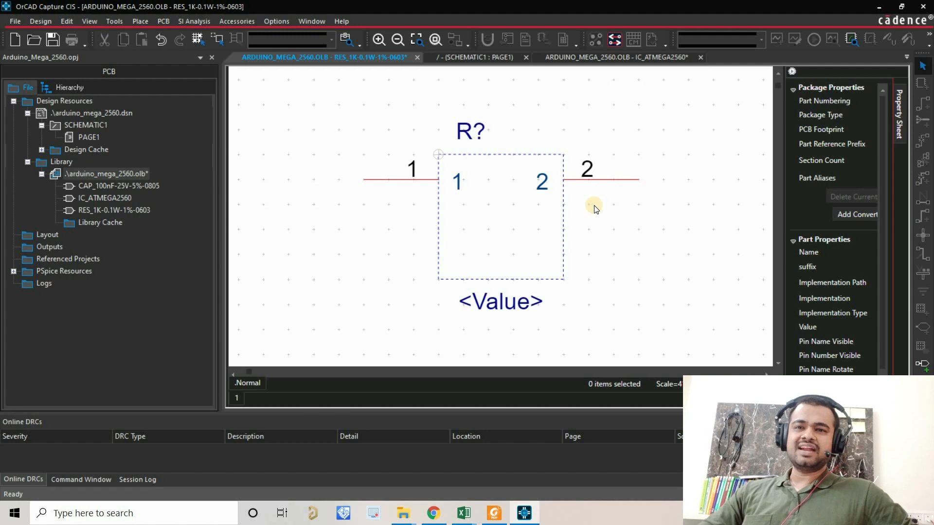
Shorten the resistor's body outline from below to two grid squares high, keeping both pins at mid-height
left_click(563, 281)
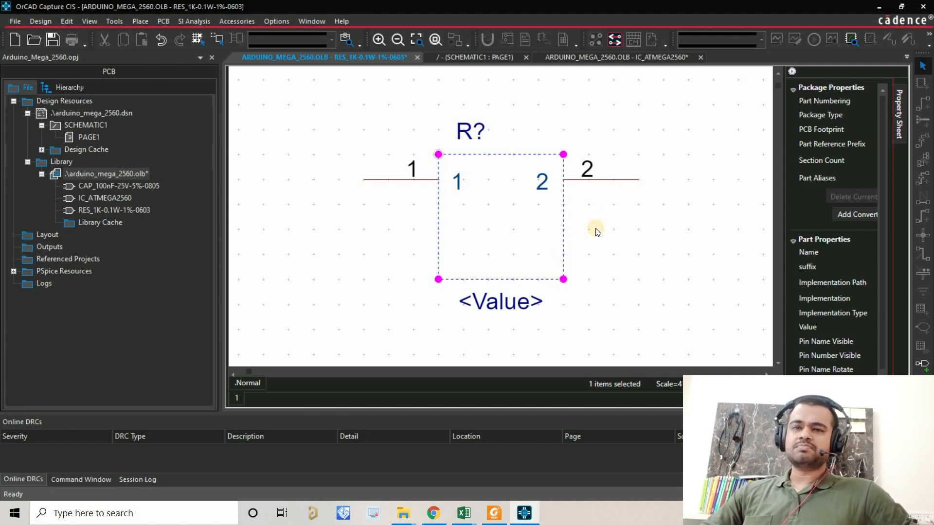
left_click(617, 187)
left_click(597, 224)
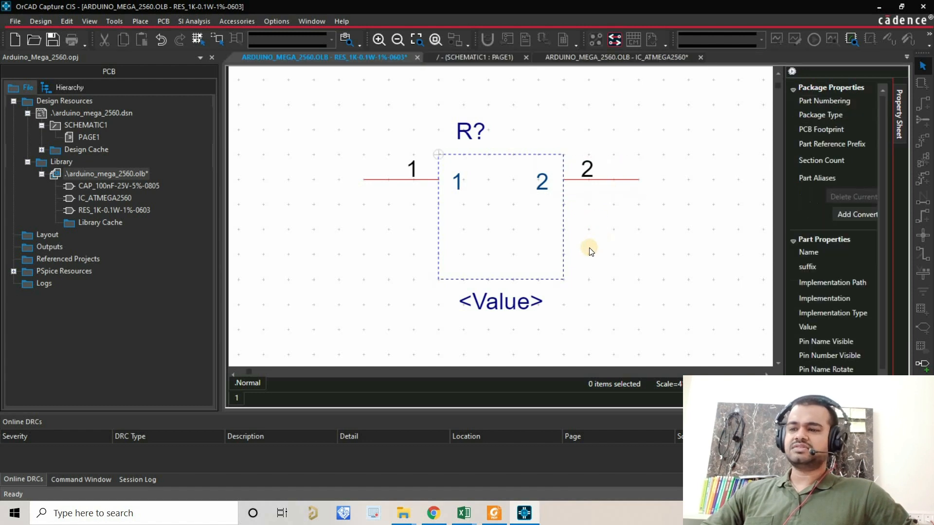
left_click_drag(562, 279, 561, 211)
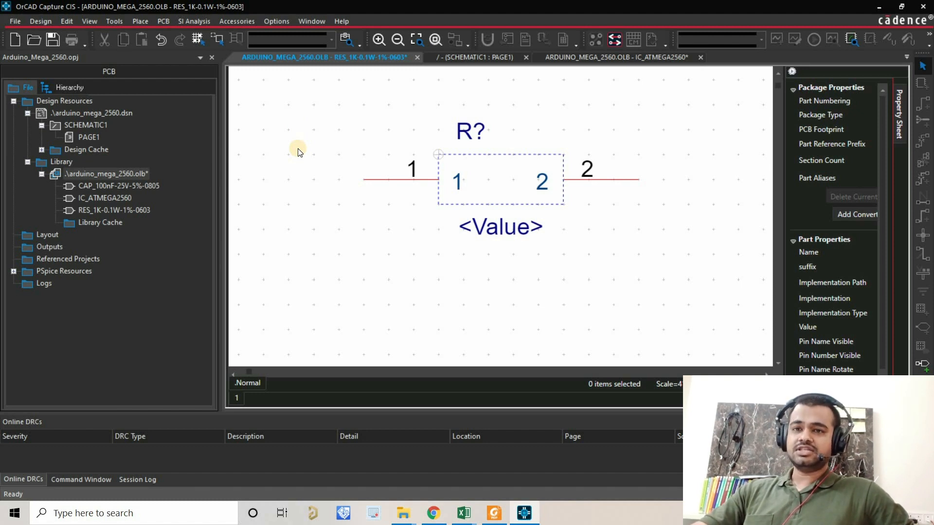
Draw a four-segment zigzag of lines from pin 1 across the body to its lower right corner
key("y")
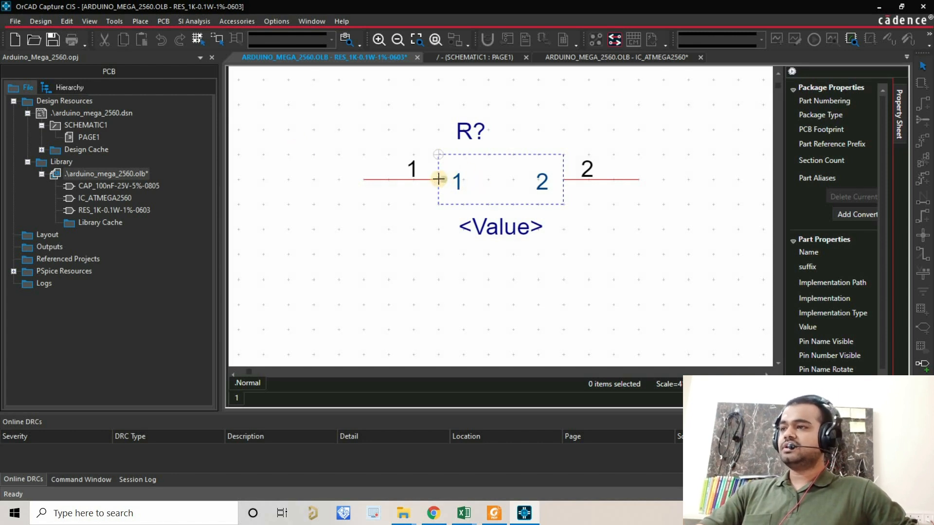
left_click(439, 179)
double_click(463, 154)
left_click(464, 155)
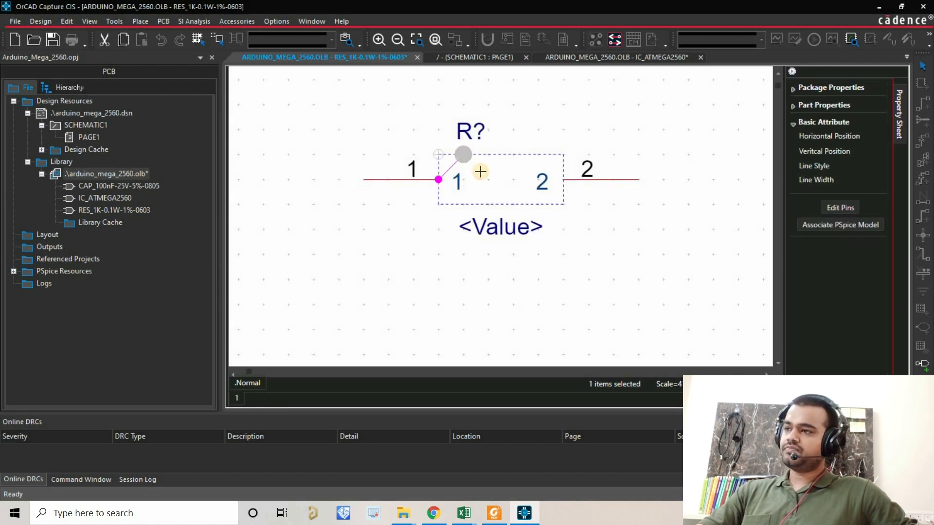
left_click(514, 205)
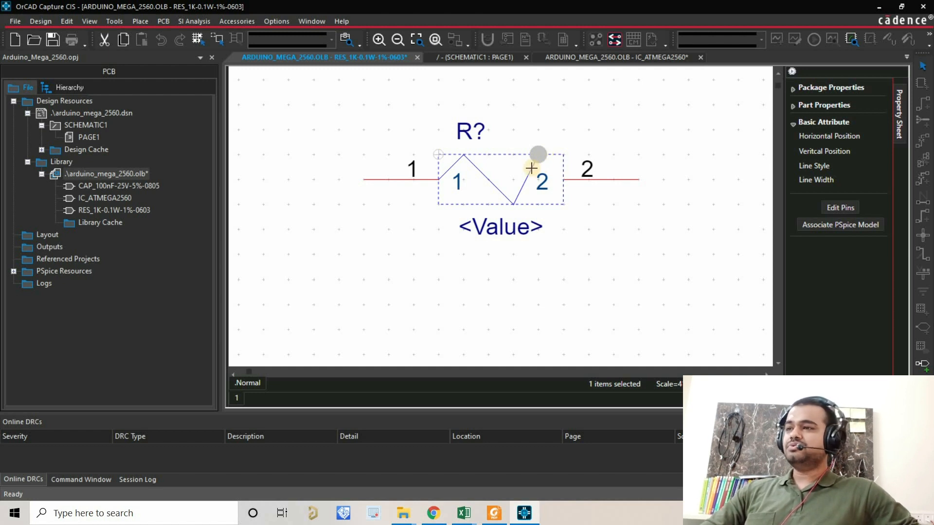
left_click_drag(538, 156, 555, 199)
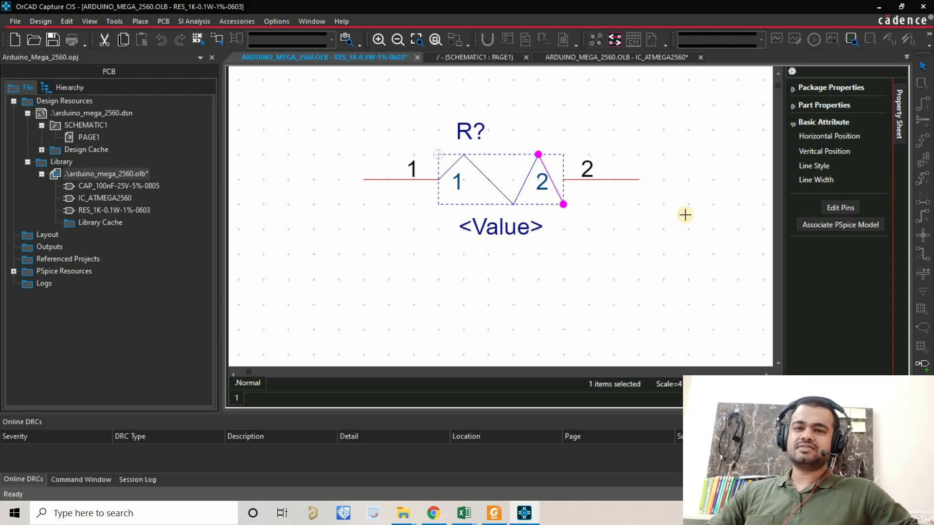
right_click(607, 194)
key("Escape")
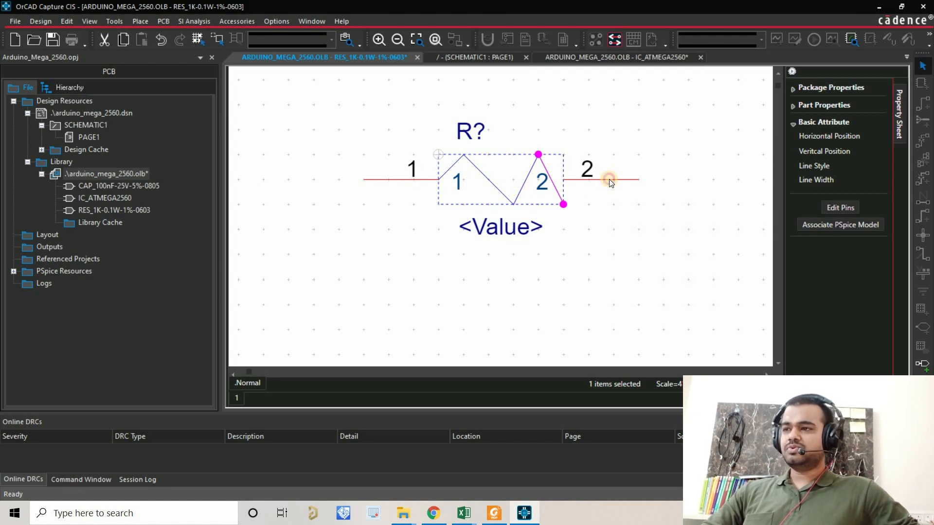
Widen the body outline rightward to ten grid squares and move the upper end of the first downward zigzag line one grid right
left_click(609, 182)
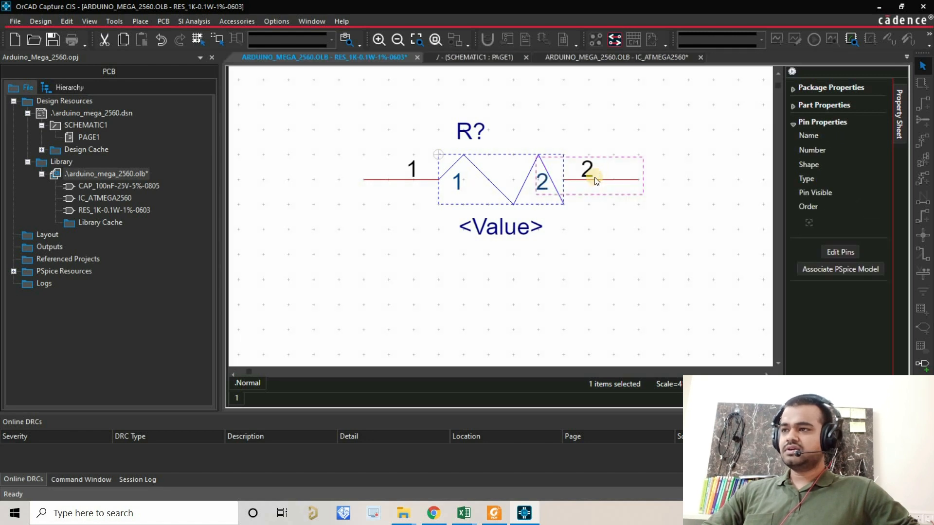
left_click(563, 205)
left_click_drag(564, 205, 678, 209)
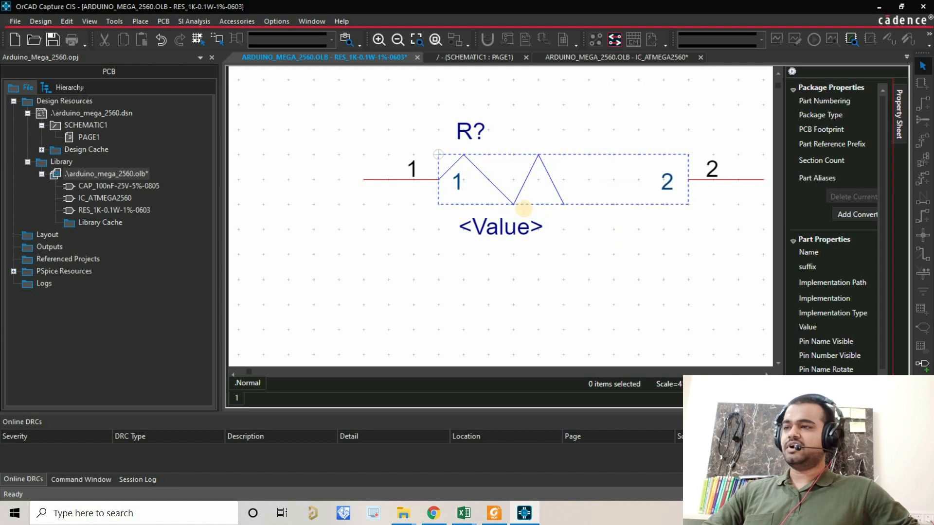
left_click(481, 173)
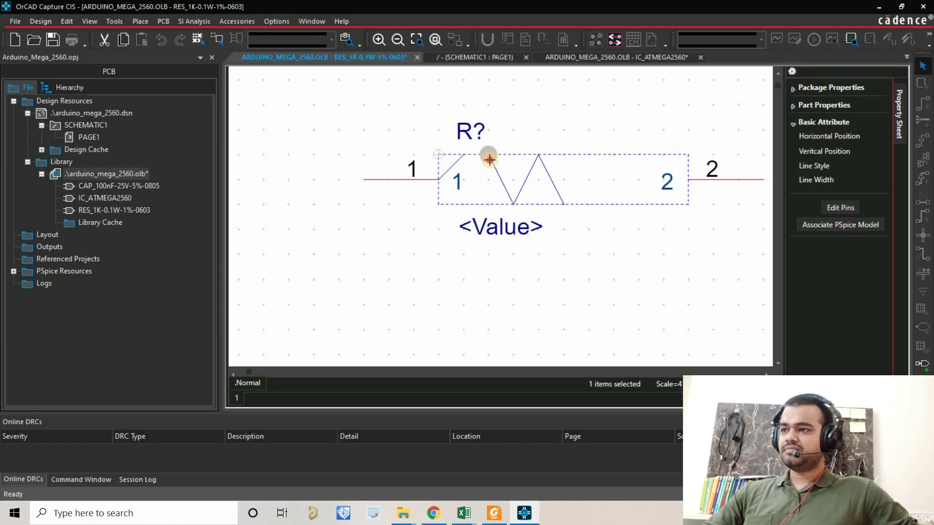
left_click(521, 134)
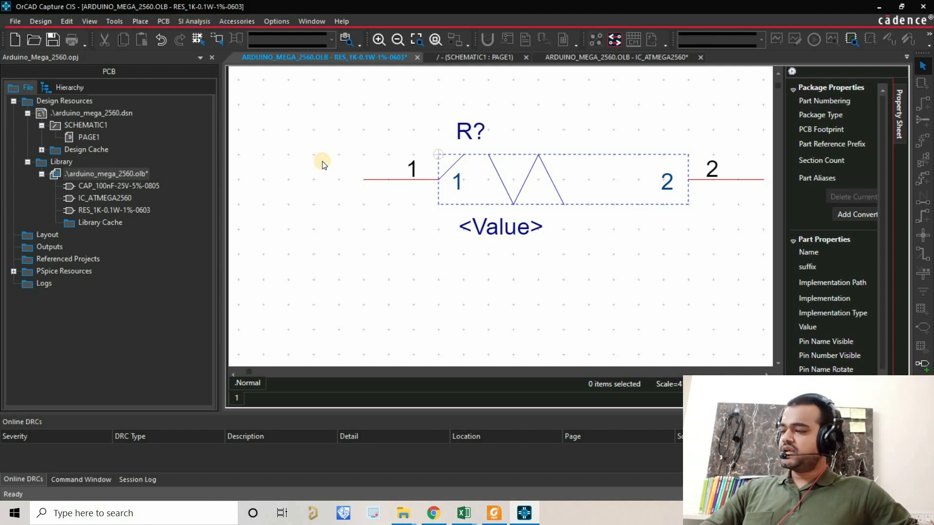
Extend the zigzag leftward with lines from its first full peak down to the lower edge and up to the body's upper left corner
key("y")
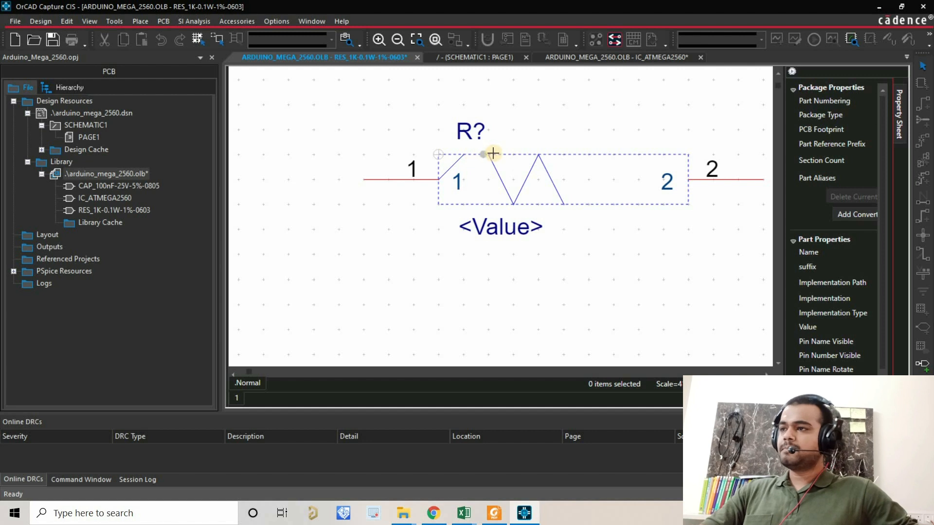
left_click(489, 155)
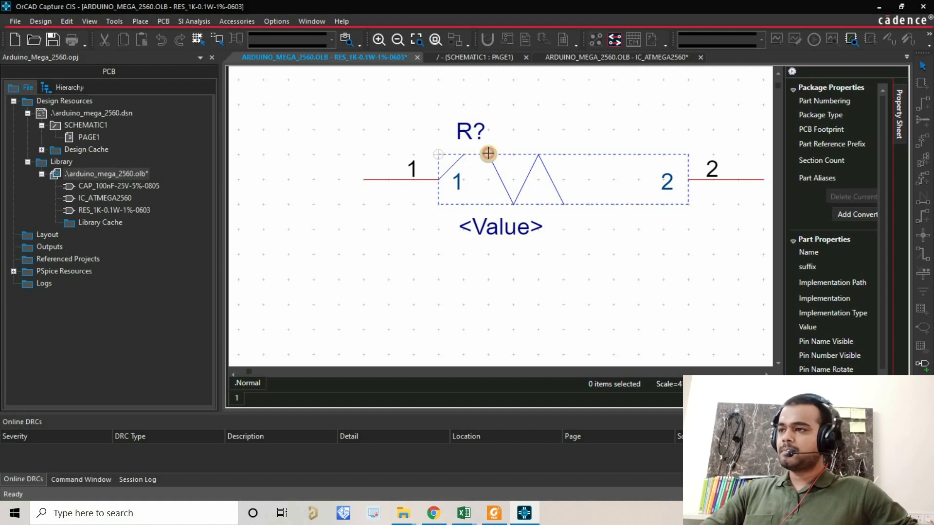
double_click(464, 204)
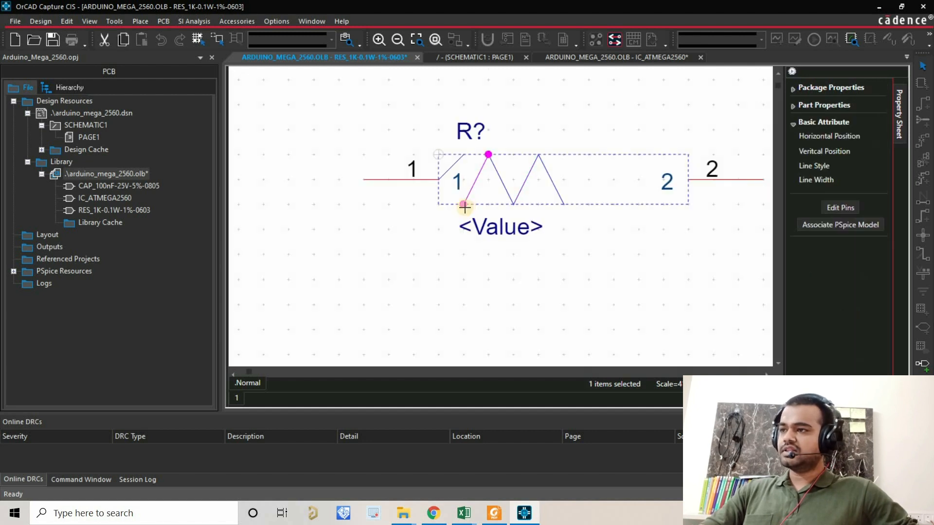
left_click(464, 204)
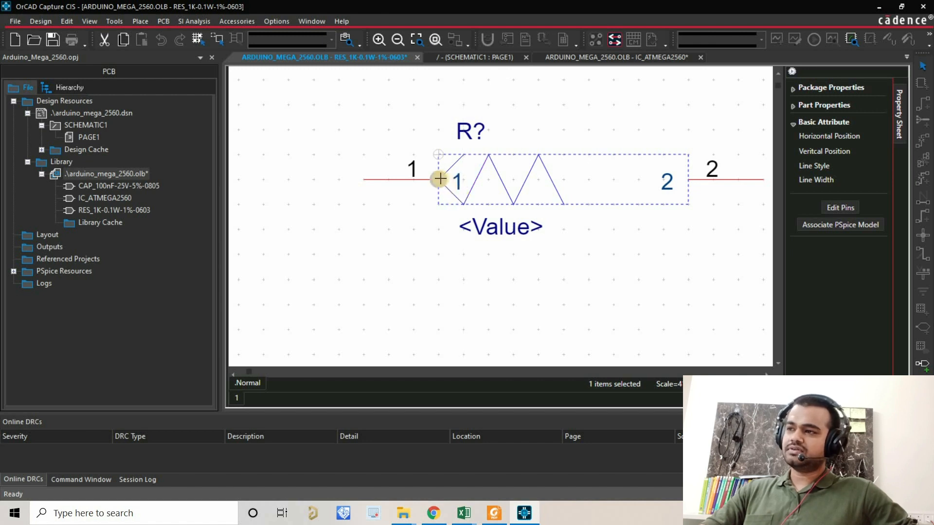
left_click_drag(439, 179, 443, 159)
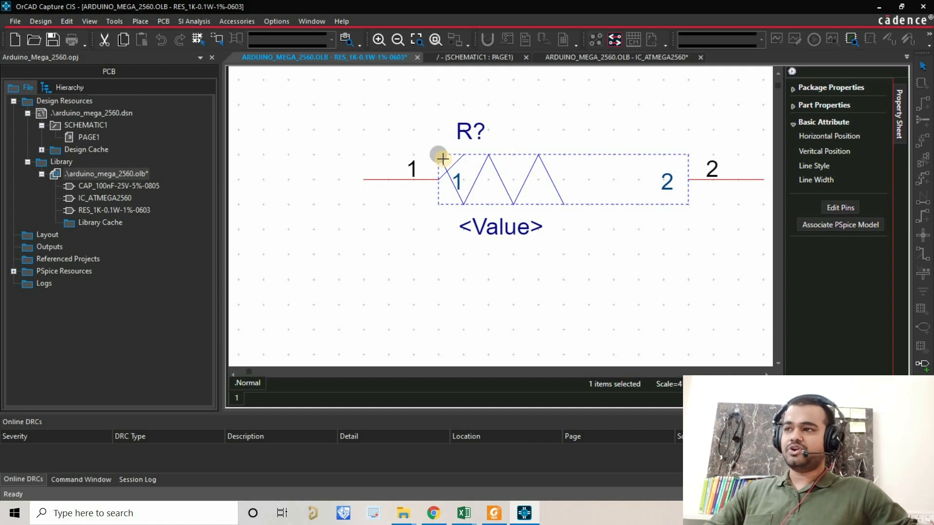
right_click(422, 110)
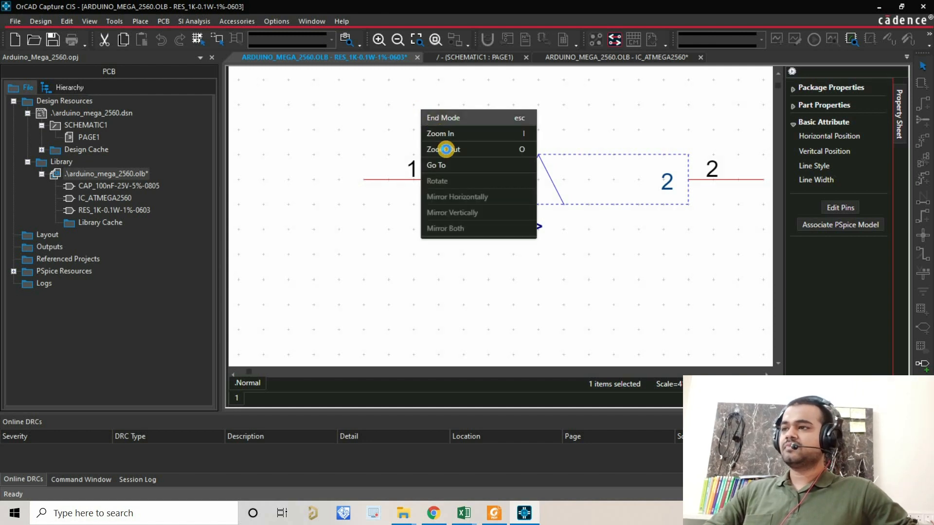
left_click(446, 149)
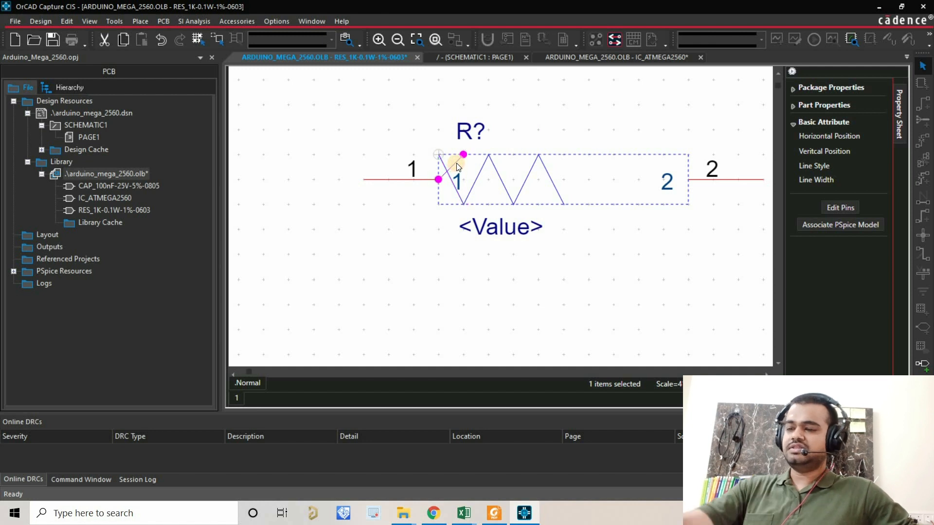
Delete the slanted line between pin 1 and the upper edge, and extend the zigzag rightward with one rising and one falling line
left_click(456, 163)
left_click(439, 231)
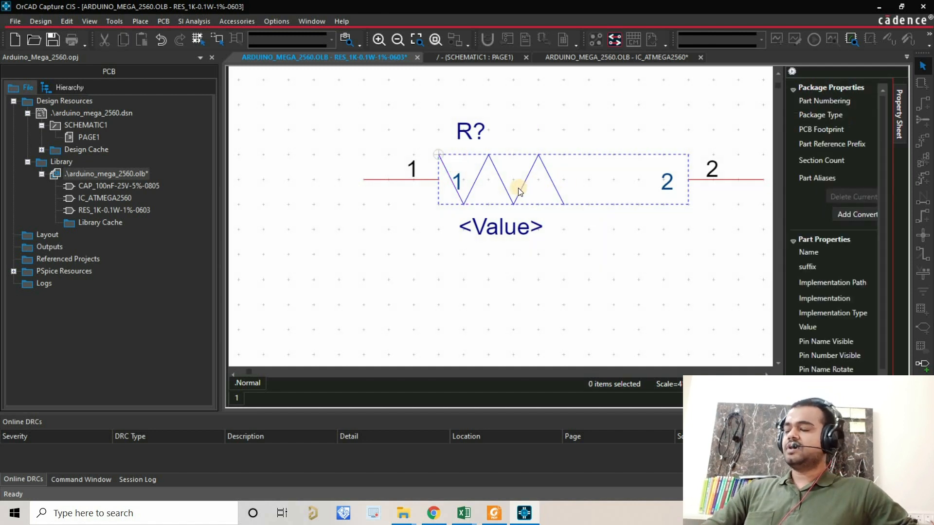
left_click(564, 204)
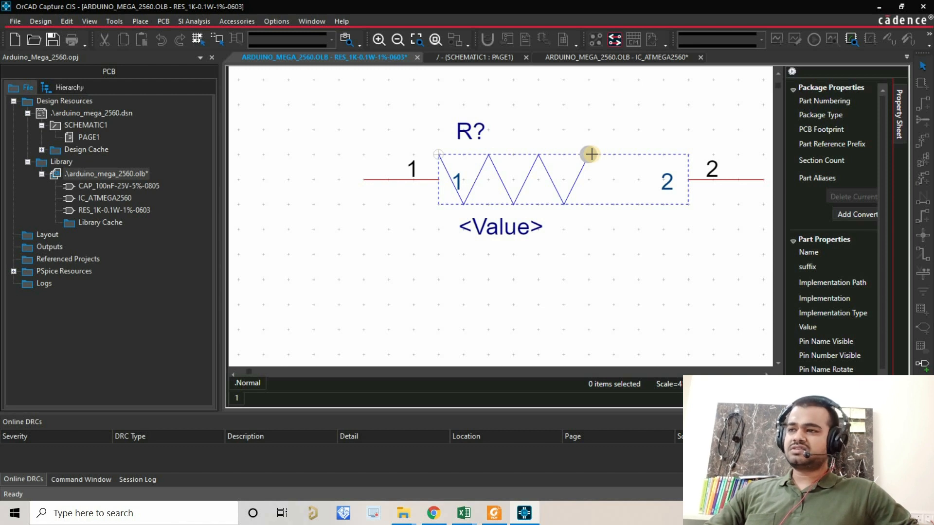
left_click(591, 155)
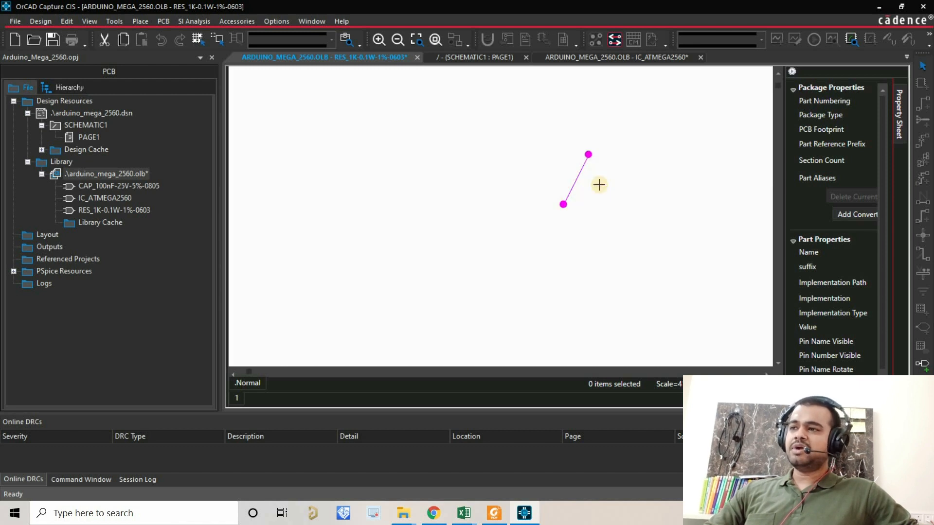
left_click(589, 155)
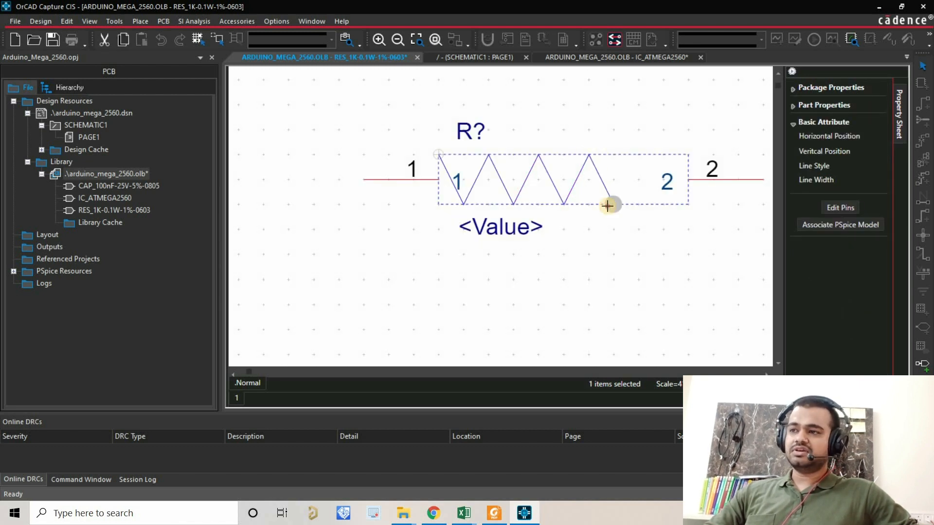
left_click(613, 204)
left_click(638, 154)
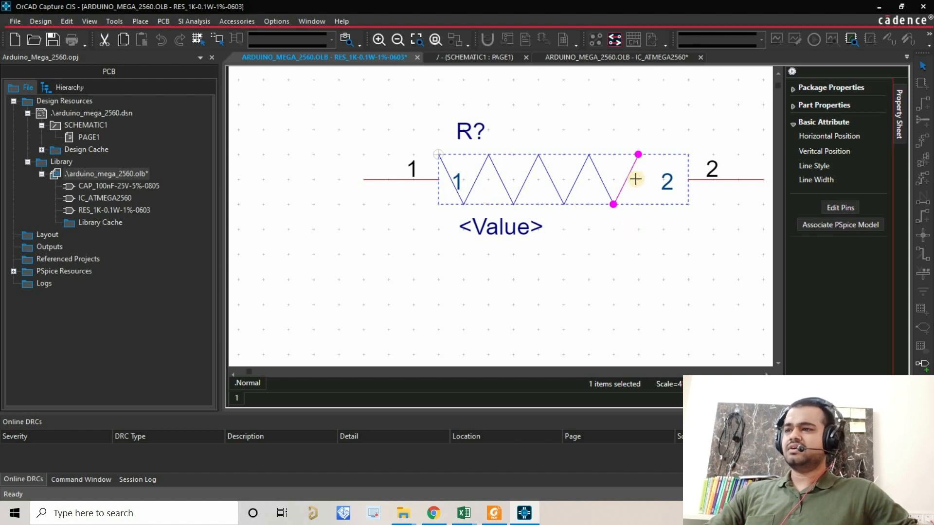
right_click(626, 256)
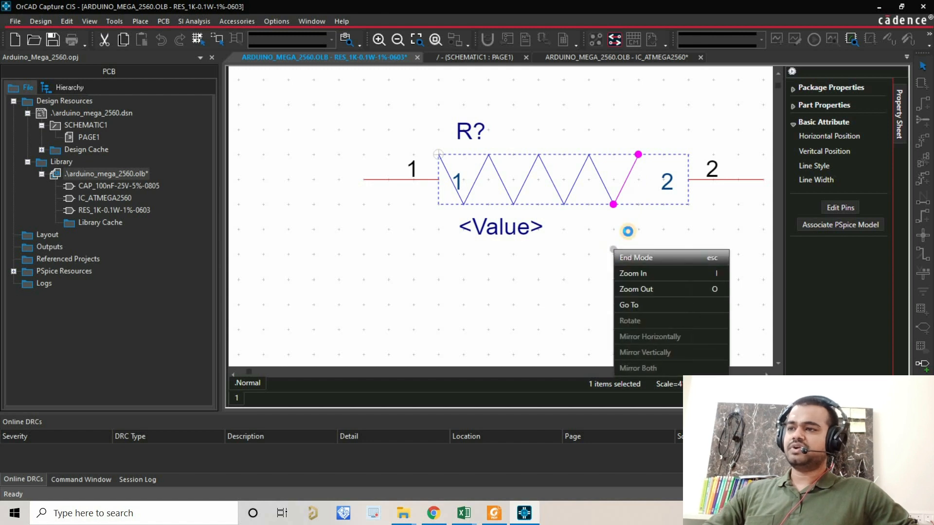
left_click(624, 192)
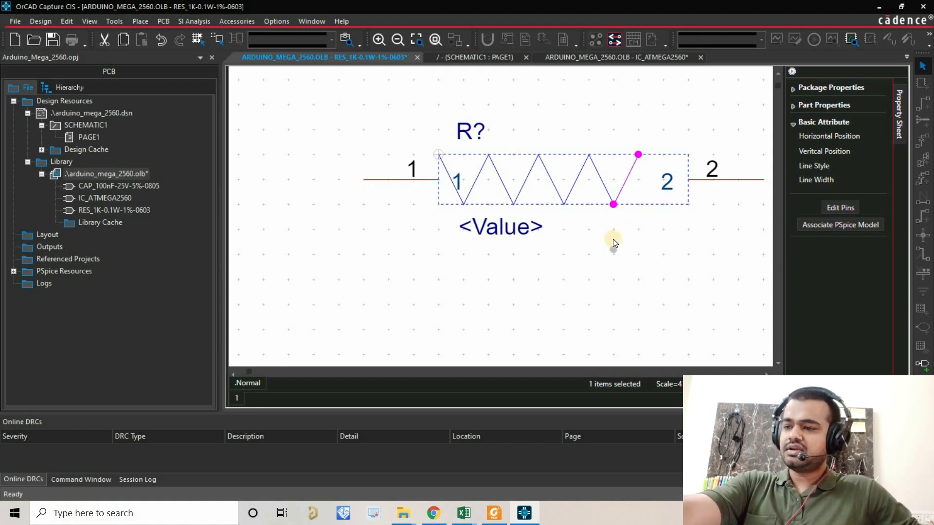
key("Delete")
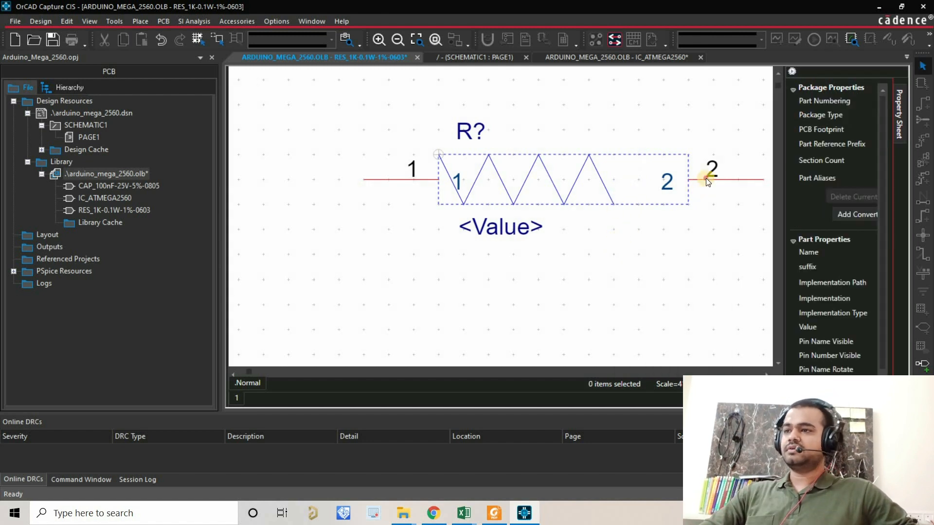
Narrow the body outline from pin 2's side to seven grid squares wide, ending at the zigzag's last lower point
left_click(686, 202)
left_click_drag(669, 203, 627, 203)
left_click(638, 205)
left_click(627, 205)
left_click_drag(625, 208, 615, 206)
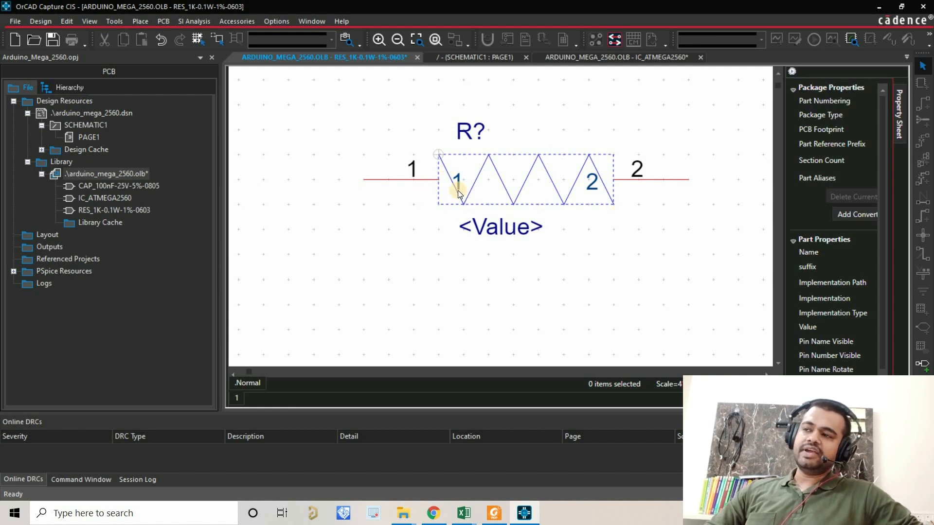
left_click(439, 156)
left_click_drag(438, 155, 439, 181)
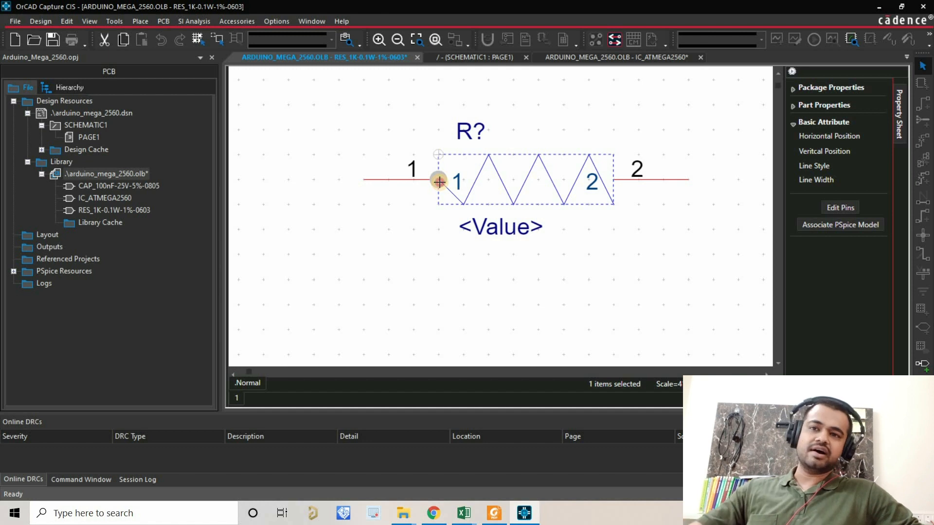
left_click_drag(440, 182, 439, 154)
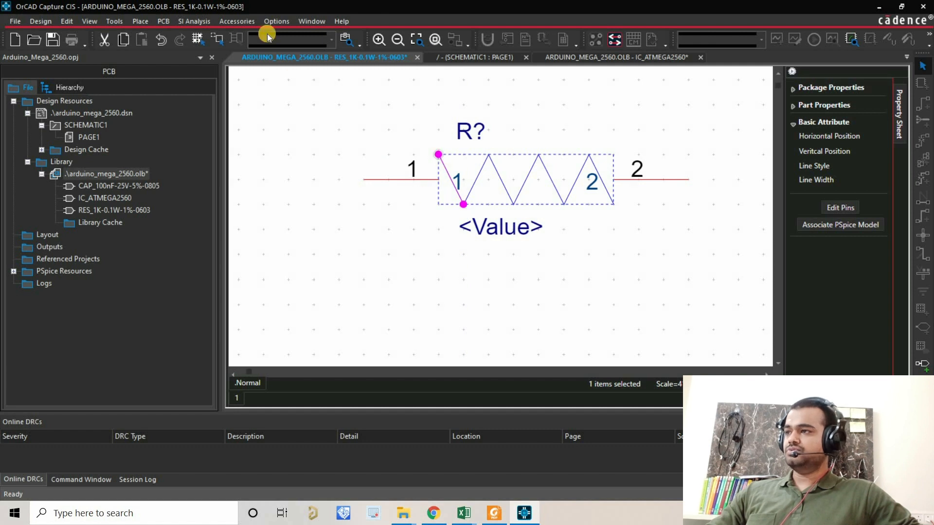
Turn off pointer snap to grid for the part and symbol grid in the preferences
left_click(271, 22)
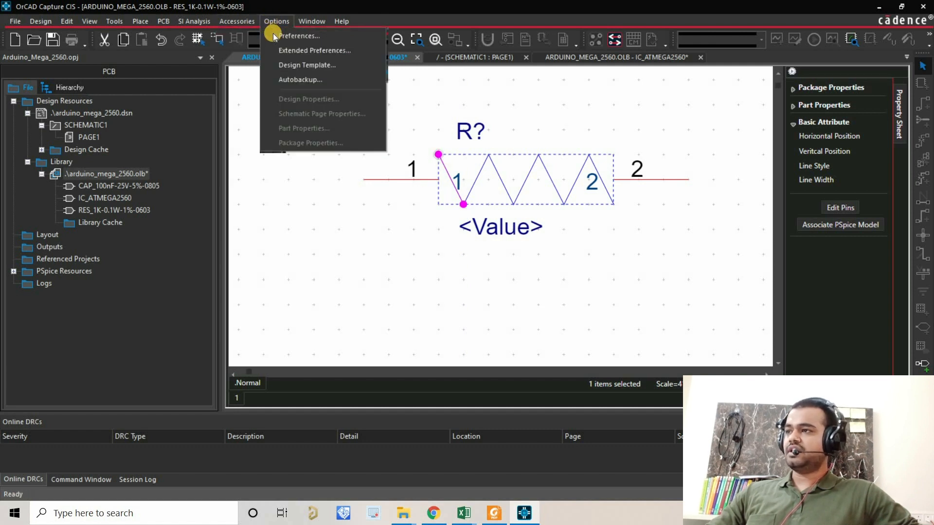
left_click(275, 35)
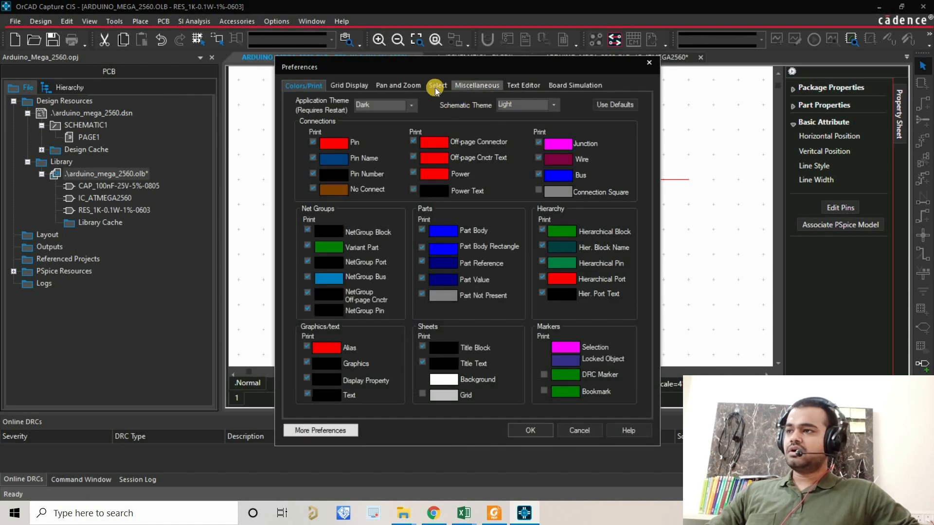
left_click(351, 85)
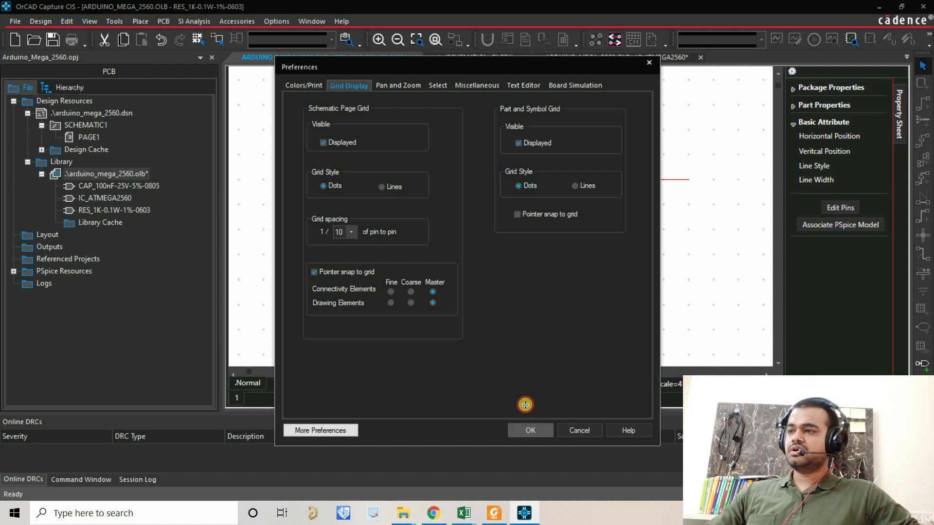
left_click(527, 429)
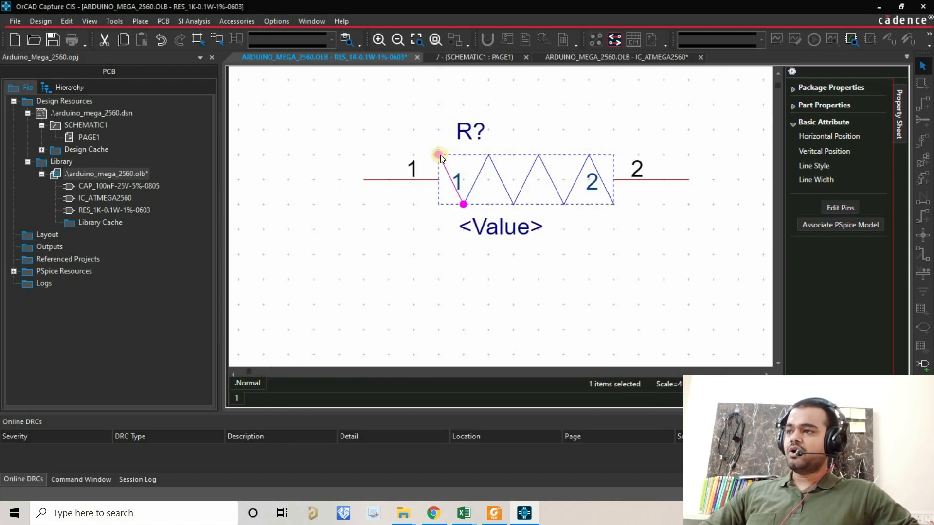
Move the upper end of the first zigzag line down to pin height, slightly inside the body from pin 1
left_click_drag(441, 164, 450, 180)
left_click(654, 239)
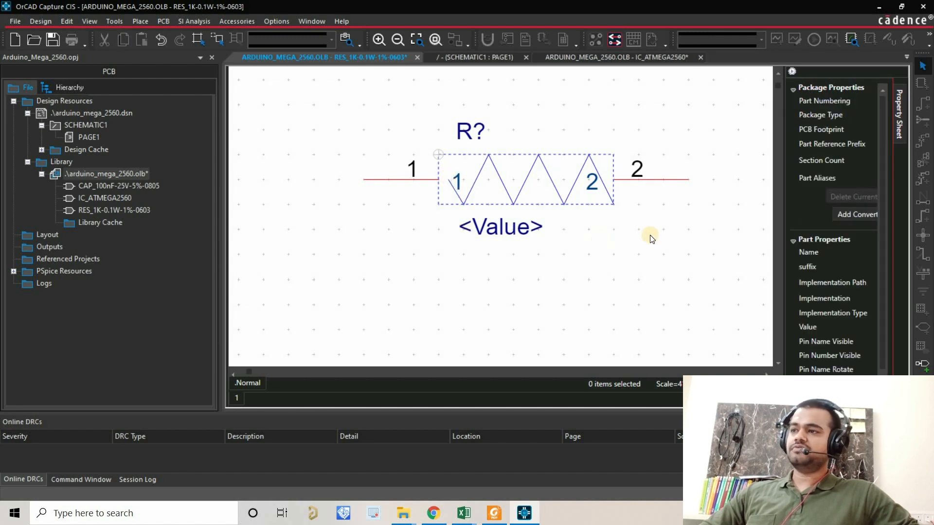
left_click(643, 236)
Shorten the last zigzag line so its lower end sits at pin height, slightly inside the body from pin 2
scroll(636, 209, "up", 2, "ctrl")
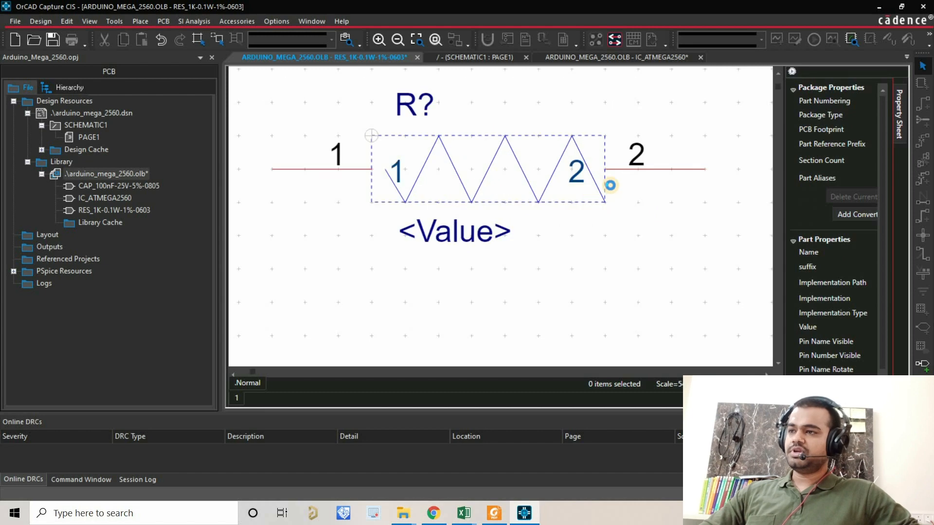
scroll(610, 185, "up", 2, "ctrl")
left_click(590, 214)
left_click_drag(574, 172, 564, 147)
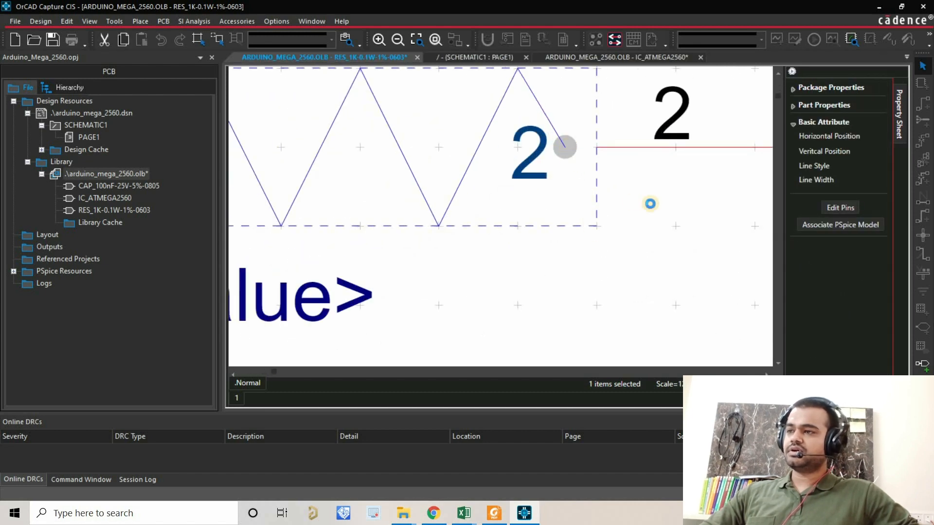
left_click(633, 201)
scroll(651, 255, "down", 2, "ctrl")
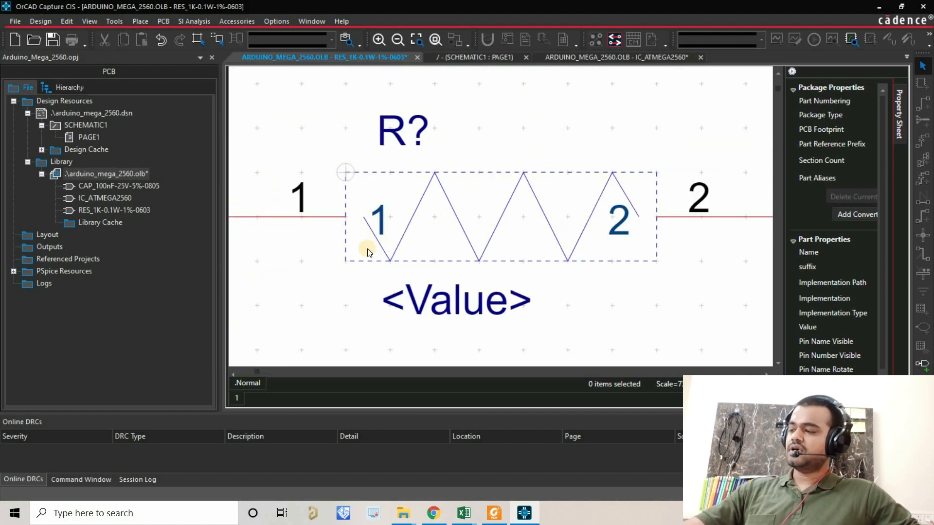
Draw a short horizontal line joining pin 1 at the body edge to the start of the zigzag
key("y")
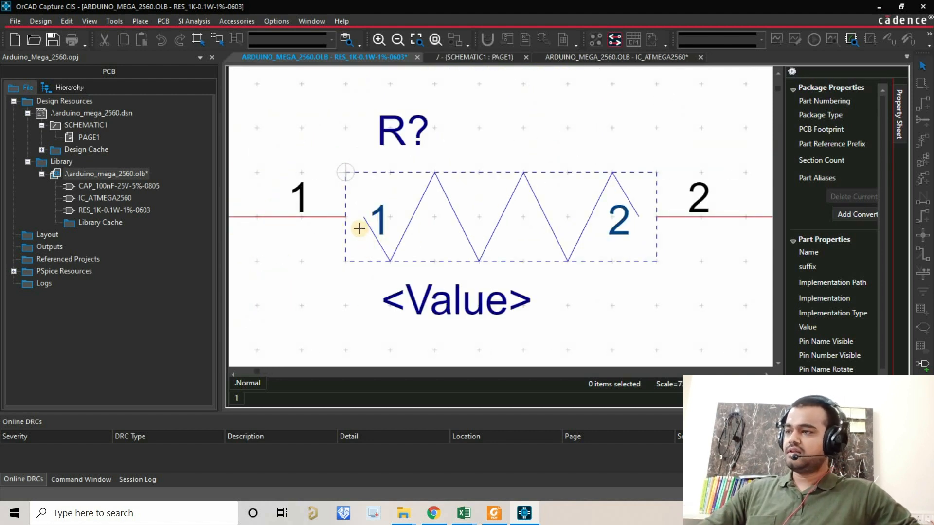
scroll(359, 229, "up", 2, "ctrl")
scroll(320, 186, "up", 2, "ctrl")
left_click(316, 186)
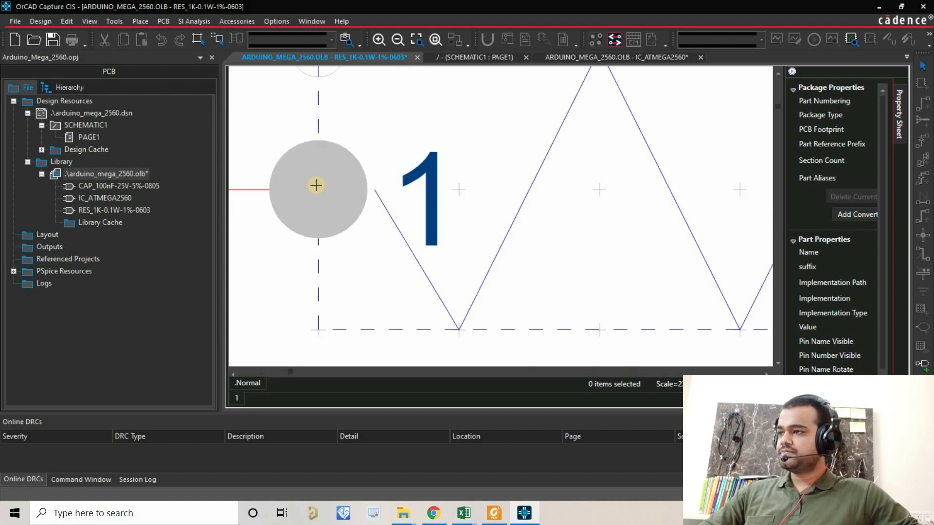
left_click(375, 190)
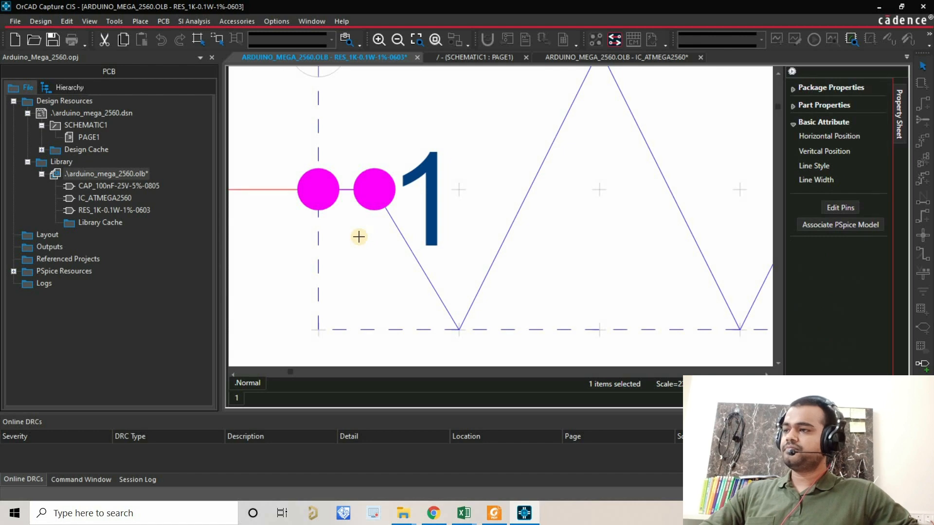
Draw a short horizontal line joining the end of the zigzag to pin 2 at the body edge
scroll(309, 254, "down", 4)
scroll(309, 255, "up", 3)
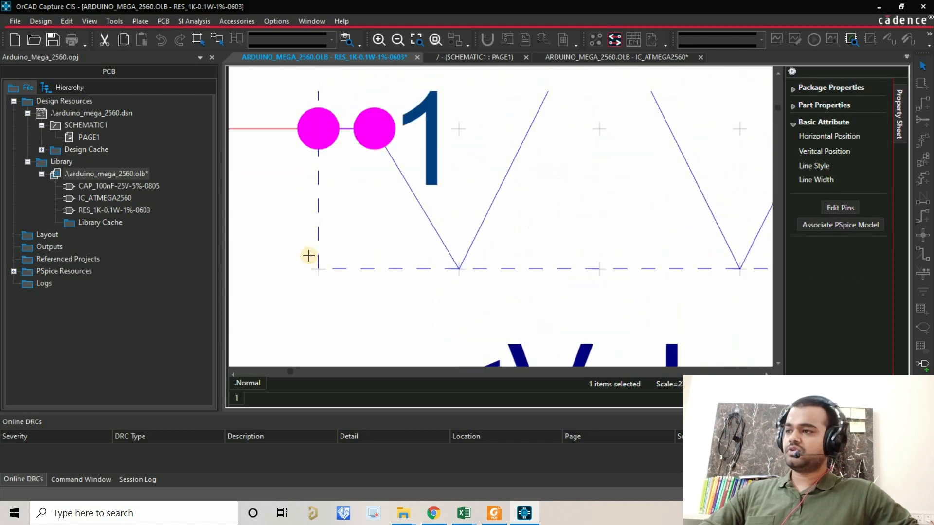
scroll(308, 256, "up", 5)
scroll(309, 255, "down", 4, "ctrl")
scroll(372, 187, "down", 2)
scroll(372, 188, "down", 1, "ctrl")
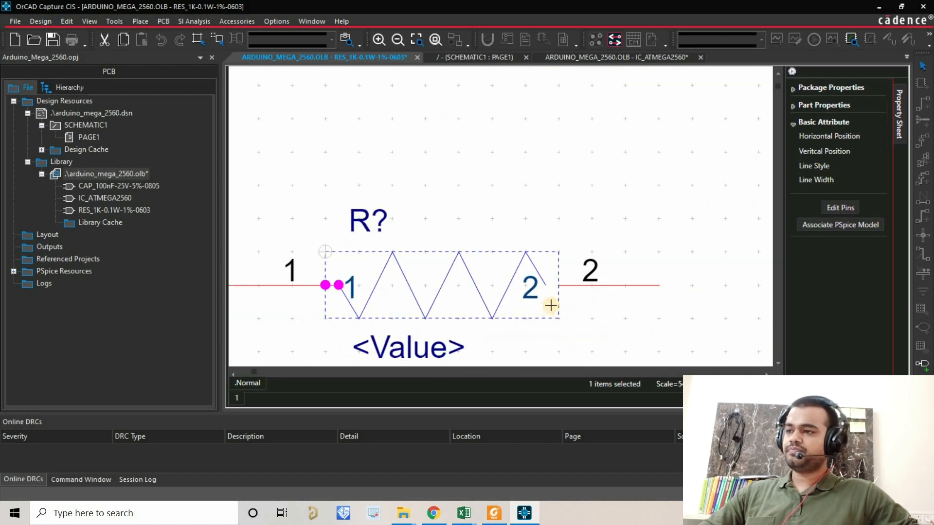
scroll(559, 284, "up", 3, "ctrl")
left_click_drag(557, 278, 518, 276)
right_click(607, 191)
left_click(606, 191)
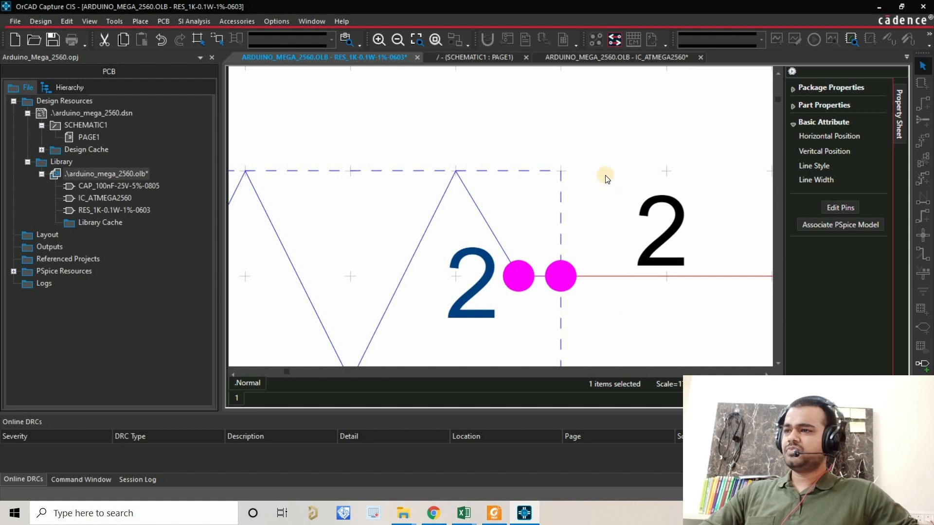
left_click(605, 181)
Widen the property sheet and turn off Pin Name Visible and Pin Number Visible for the resistor
scroll(616, 202, "down", 3)
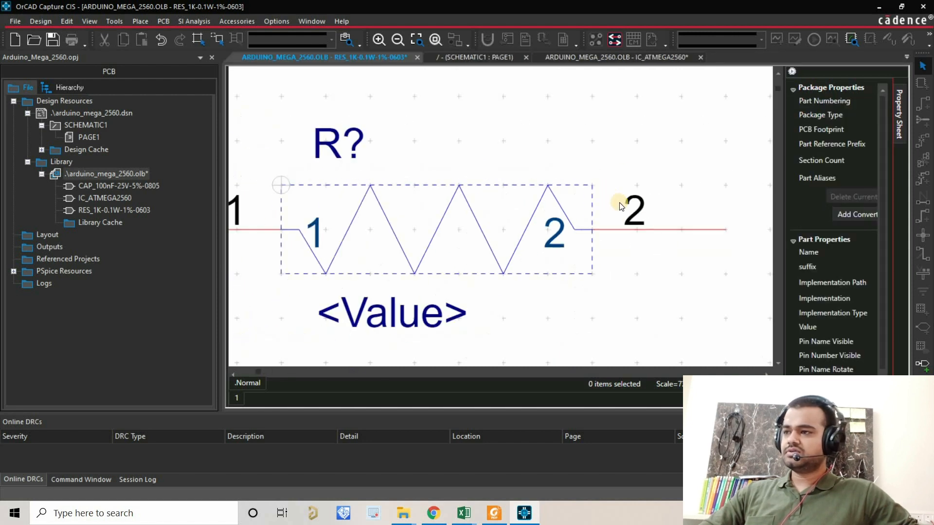
scroll(546, 255, "down", 1)
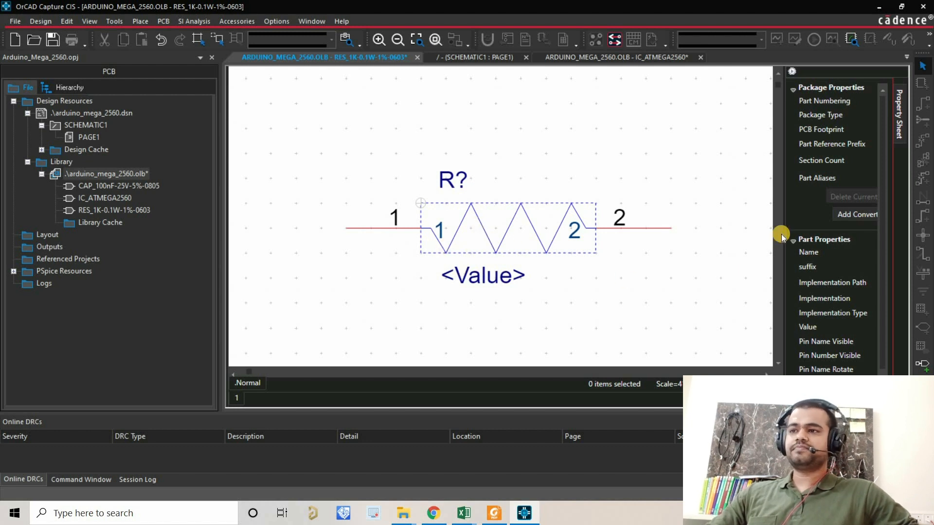
left_click_drag(783, 229, 673, 217)
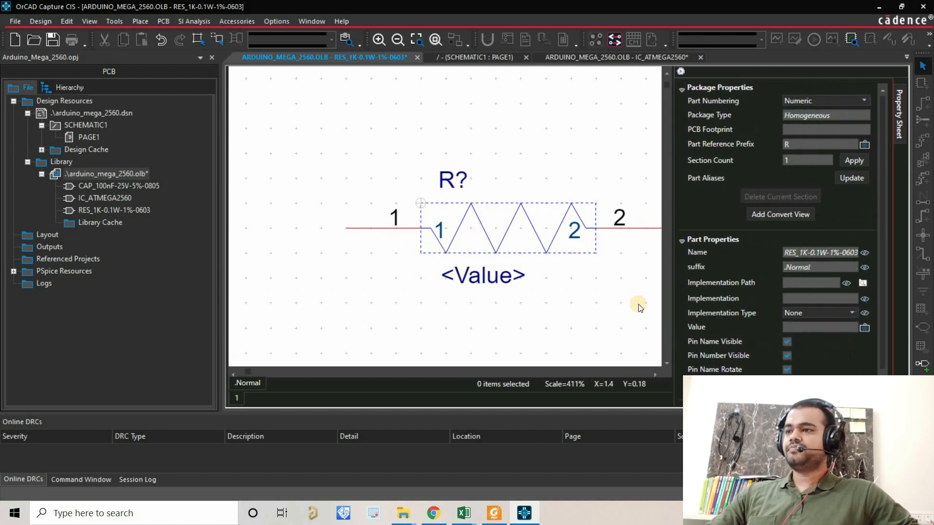
scroll(792, 302, "down", 1)
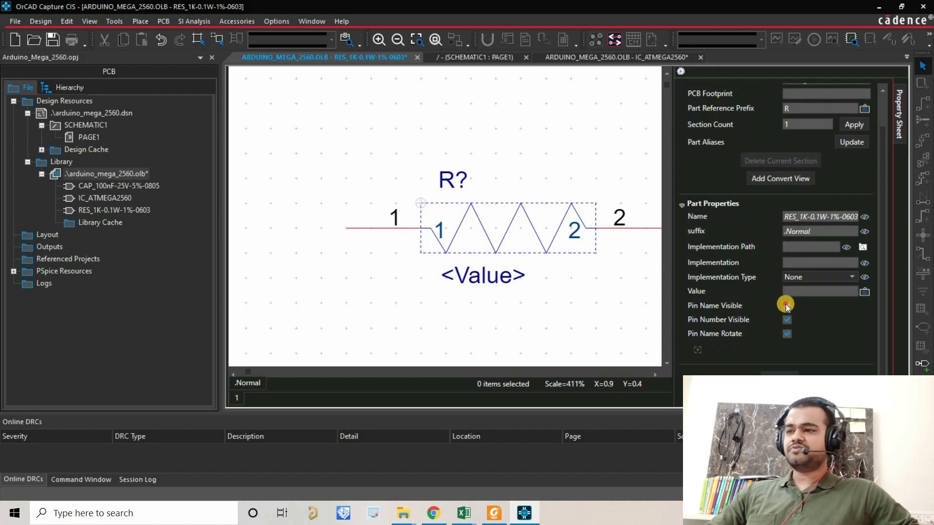
left_click(787, 307)
left_click(787, 320)
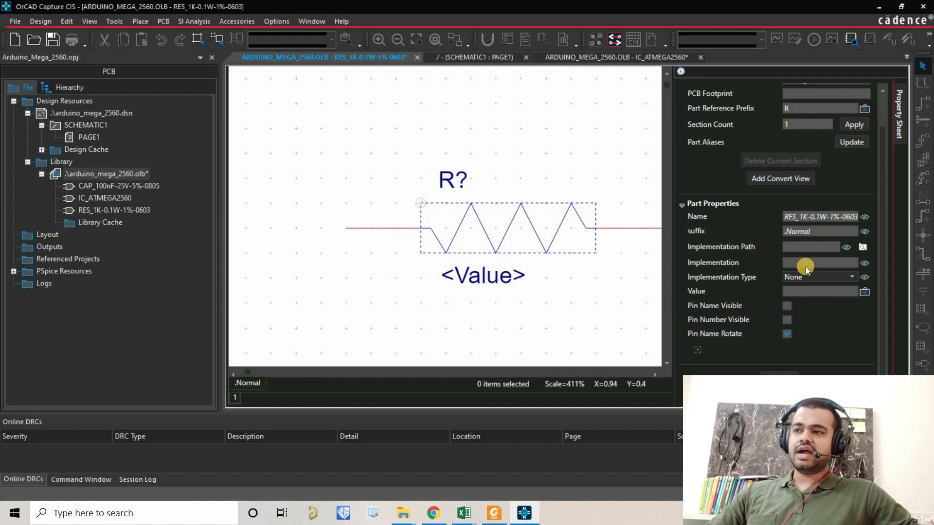
Set the resistor's Value property to 1K
left_click(803, 291)
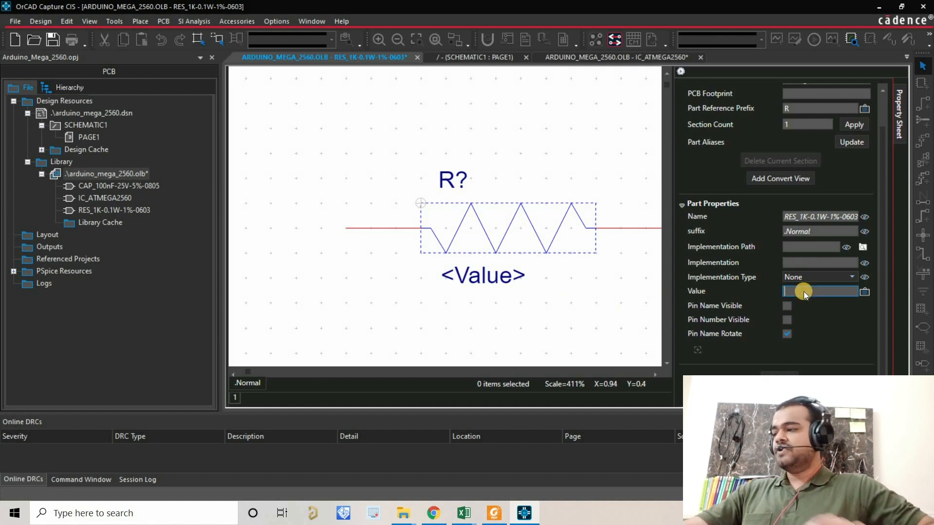
type("1K")
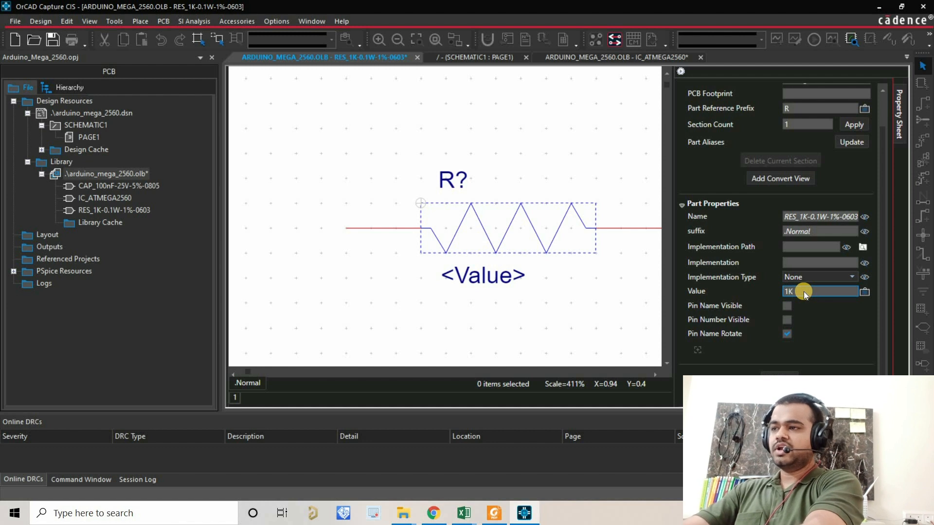
left_click(708, 352)
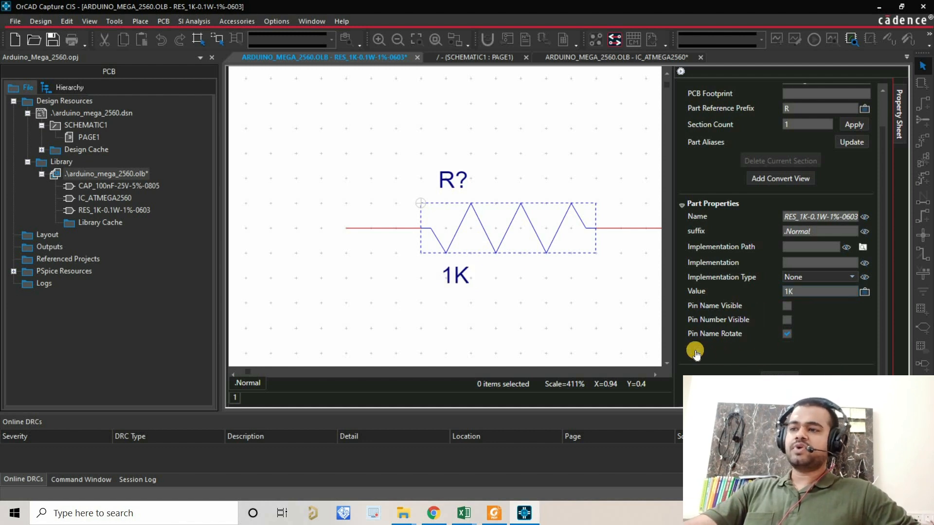
Add an empty custom property row to the resistor's part properties
left_click(711, 348)
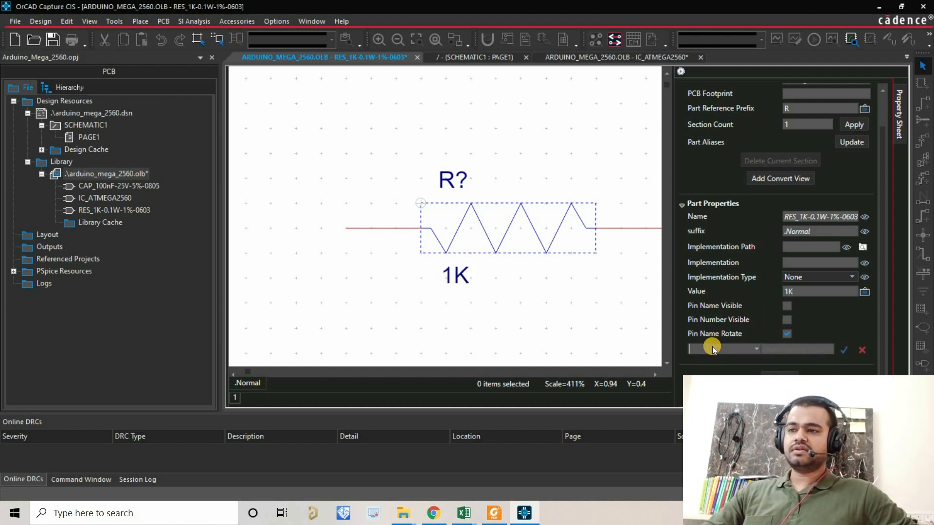